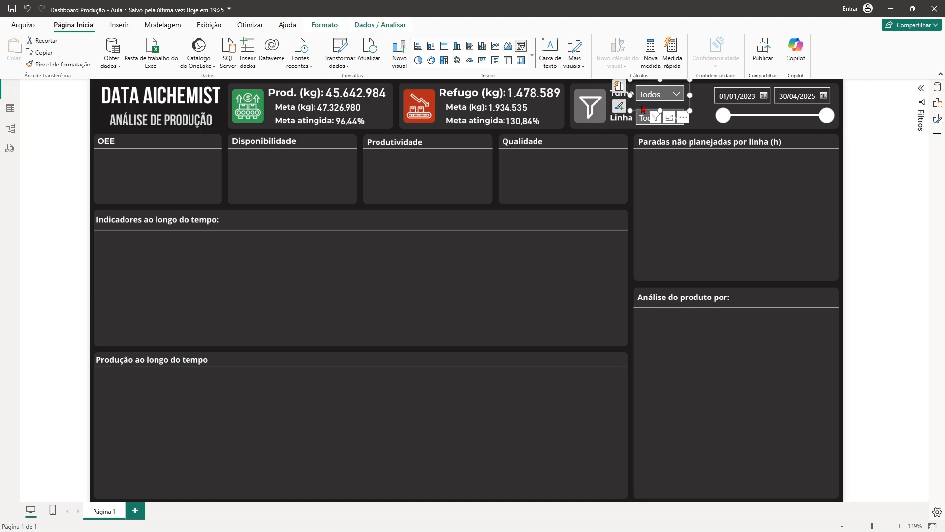
# - Set the background colour of the Turno slicer's values to #312F2F
pyautogui.click(937, 120)
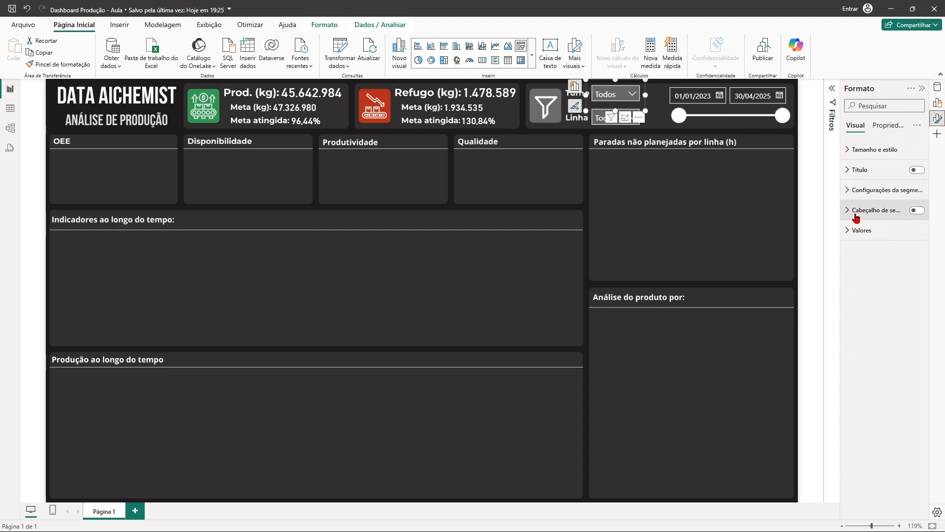
pyautogui.click(849, 230)
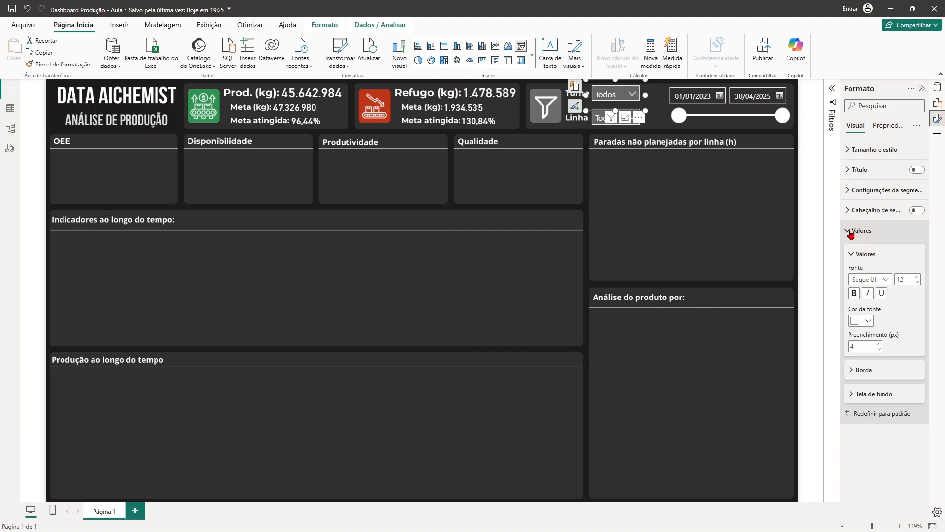
pyautogui.click(859, 393)
pyautogui.click(869, 422)
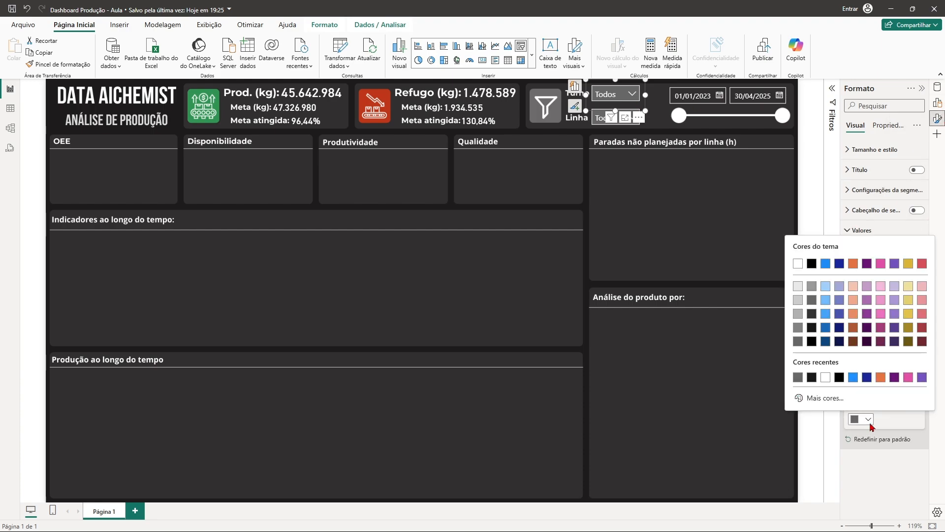
pyautogui.click(826, 397)
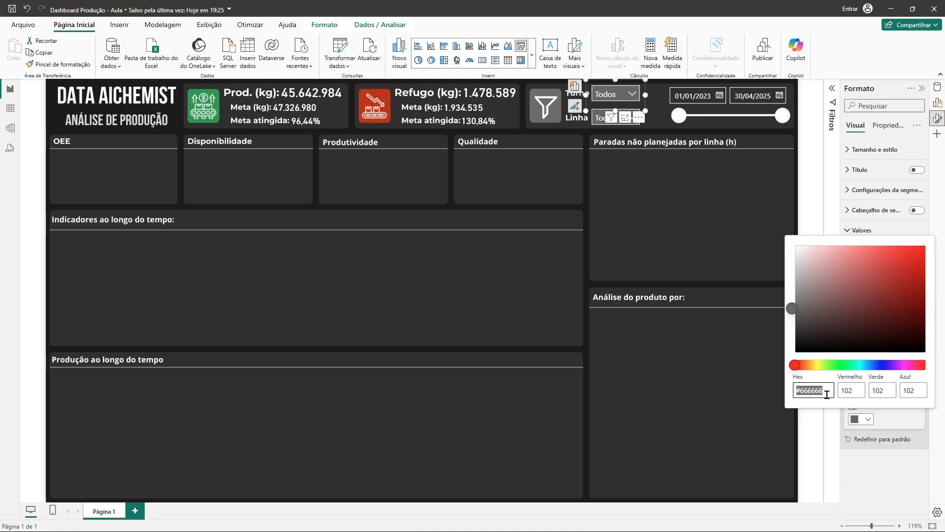
pyautogui.write('#312F2F')
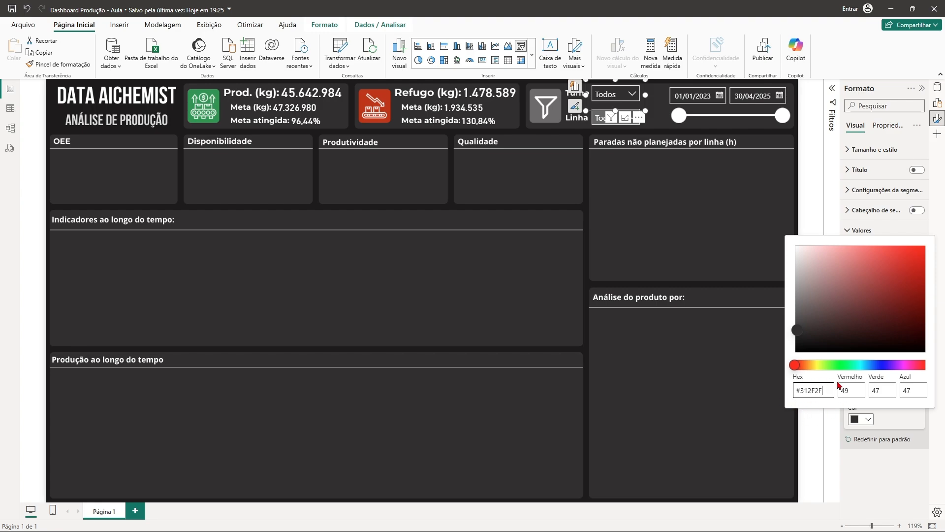
pyautogui.click(835, 465)
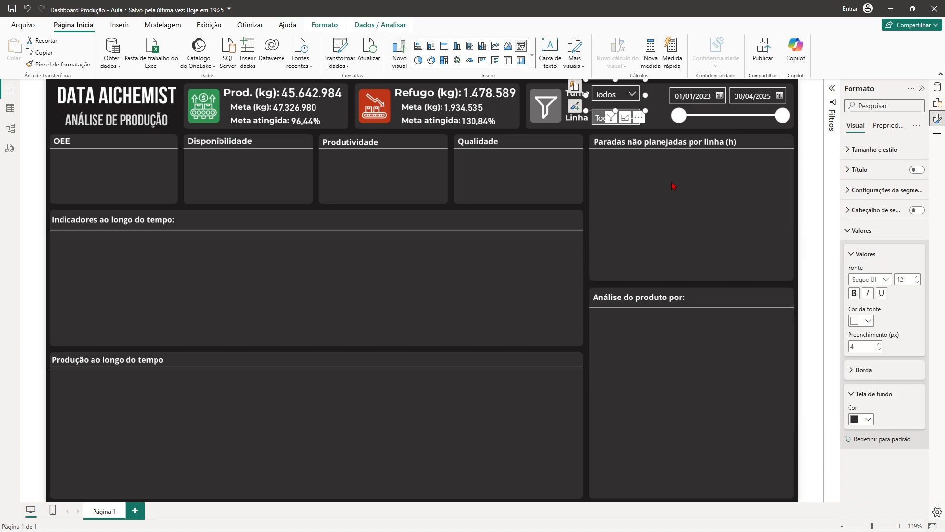
# - Set the background colour of the Linha slicer's values to #312F2F and deselect the slicer
pyautogui.click(591, 132)
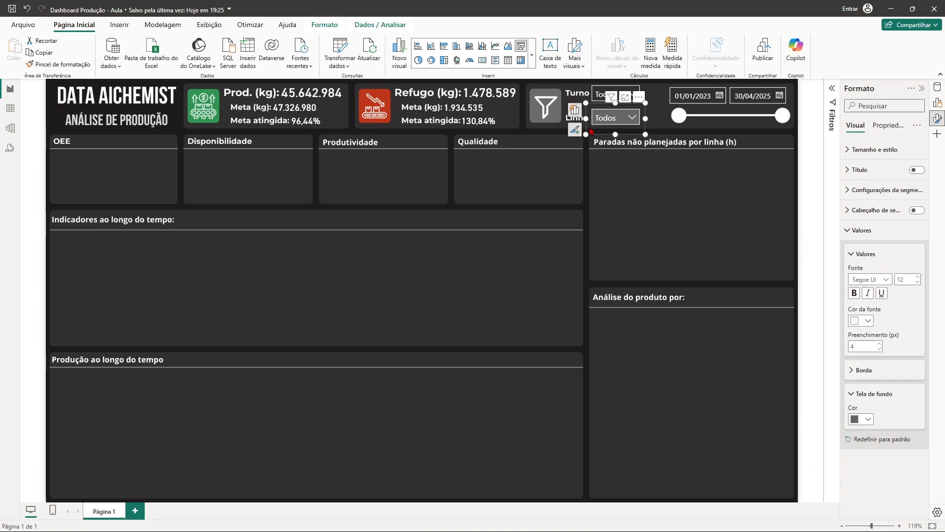
pyautogui.click(866, 419)
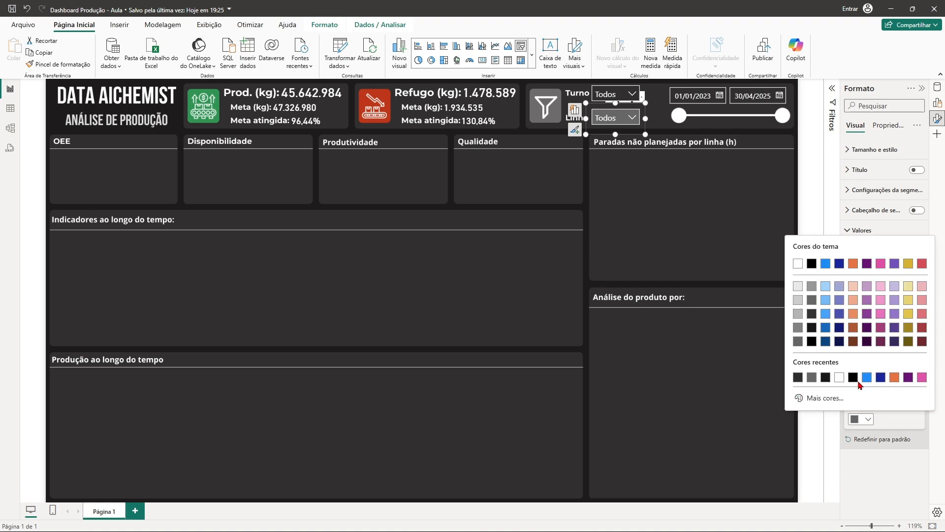
pyautogui.click(822, 396)
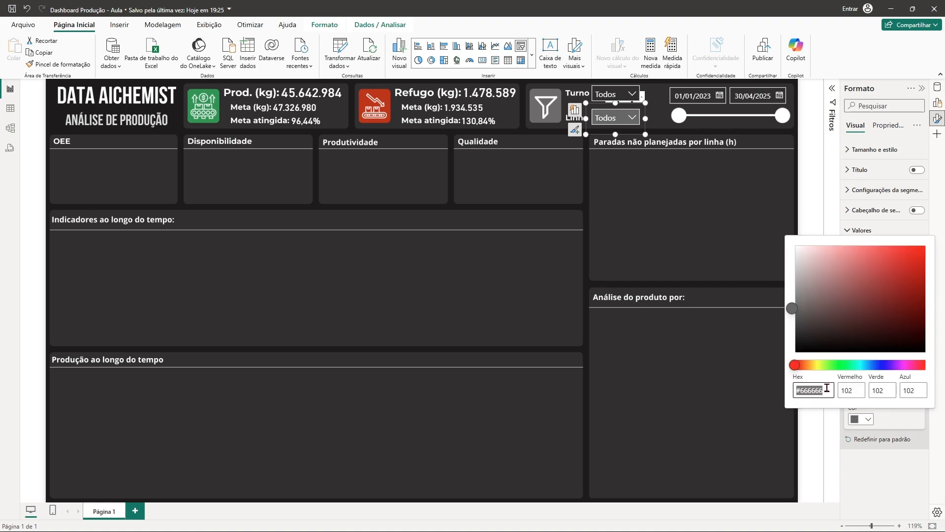
pyautogui.write('#312F2F')
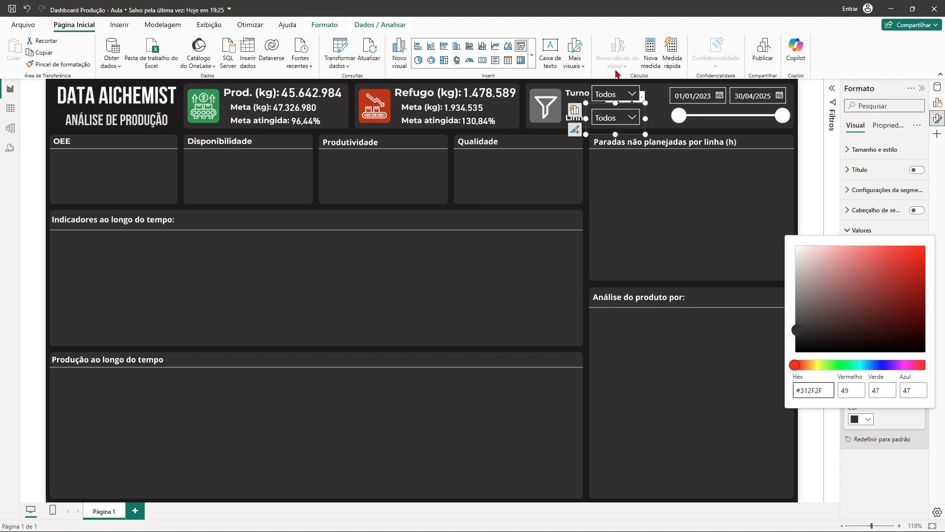
pyautogui.click(829, 427)
pyautogui.click(677, 194)
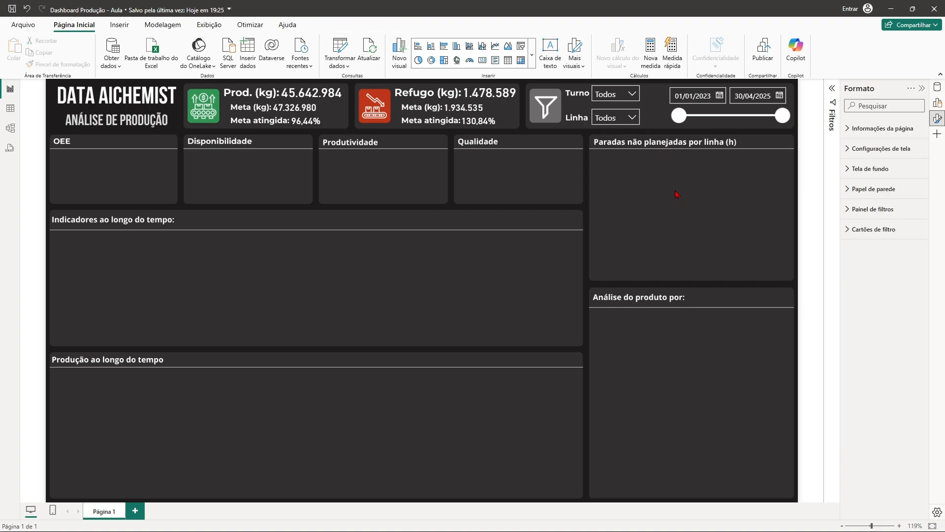
# - Close the formatting options and view the finished Dashboard Produção report in the other window for reference
pyautogui.click(922, 88)
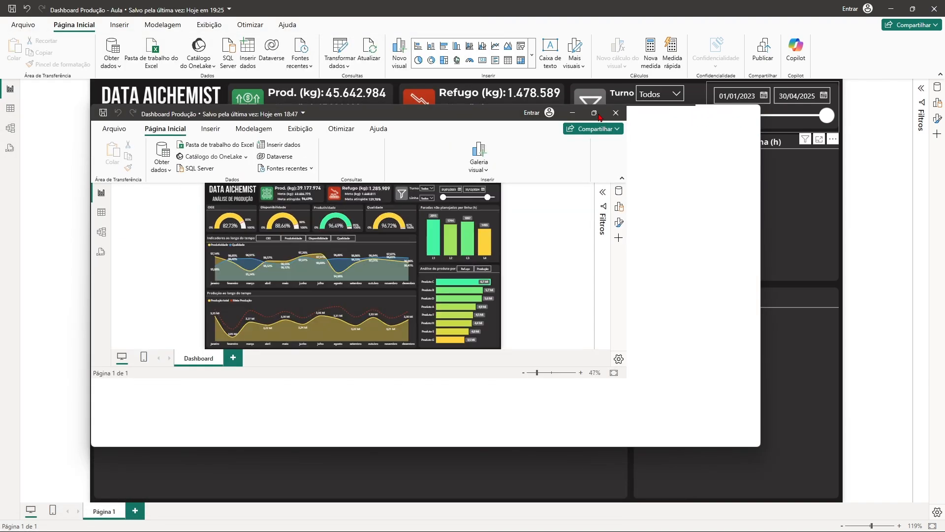
pyautogui.click(728, 113)
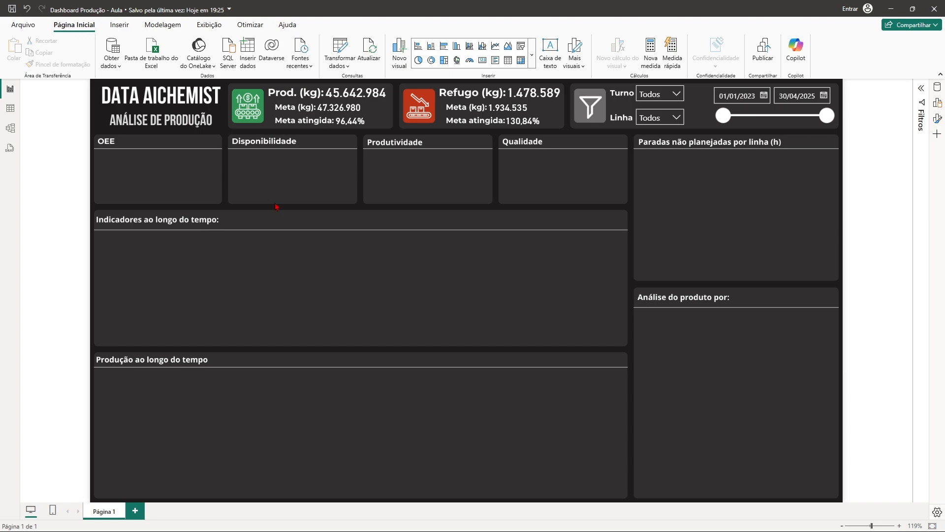
# - Show the model's data fields and collapse the Calendário and Produção tables
pyautogui.click(938, 88)
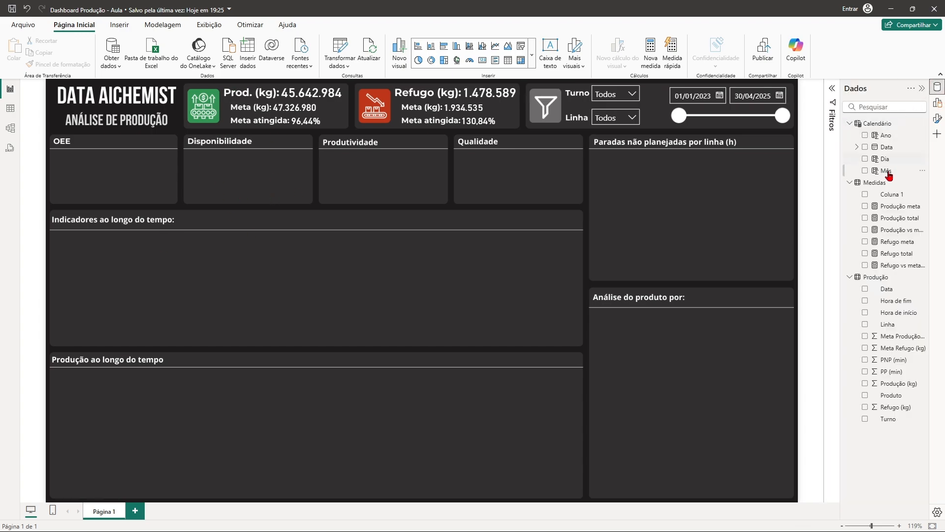
pyautogui.click(849, 123)
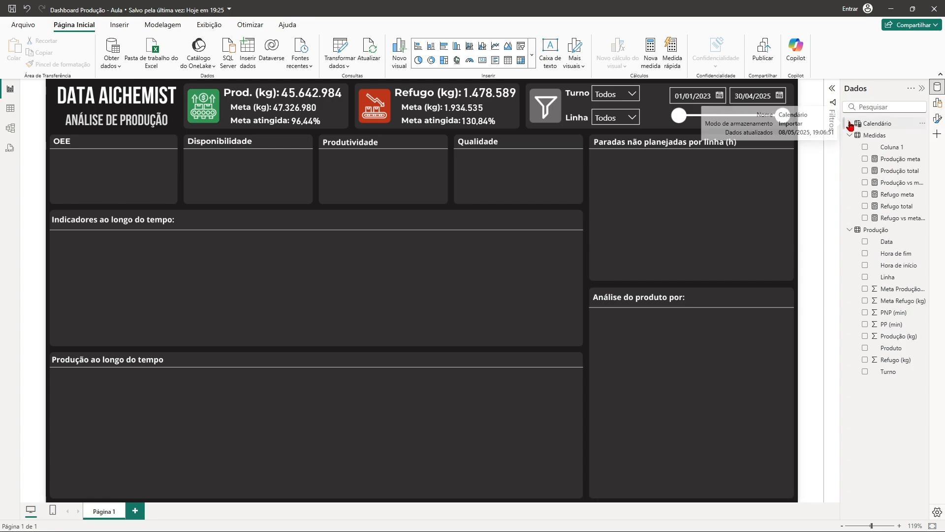
pyautogui.click(850, 232)
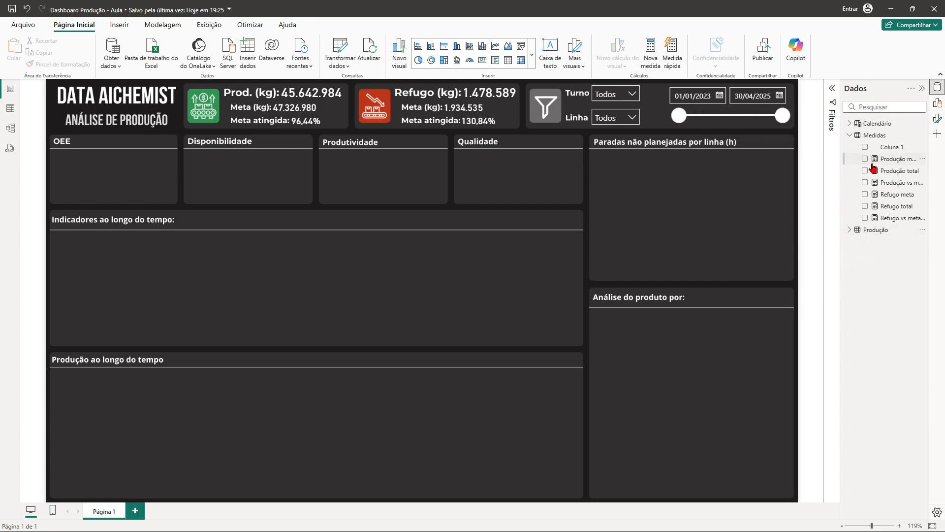
# - Create a measure in the Medidas table: PP total = SUM('Produção'[PP (min)])/60
pyautogui.rightClick(879, 139)
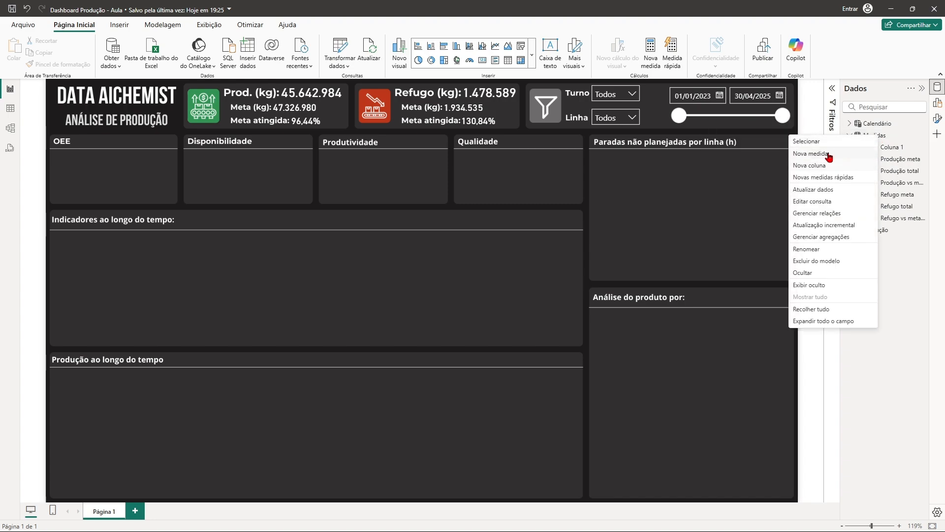
pyautogui.click(810, 154)
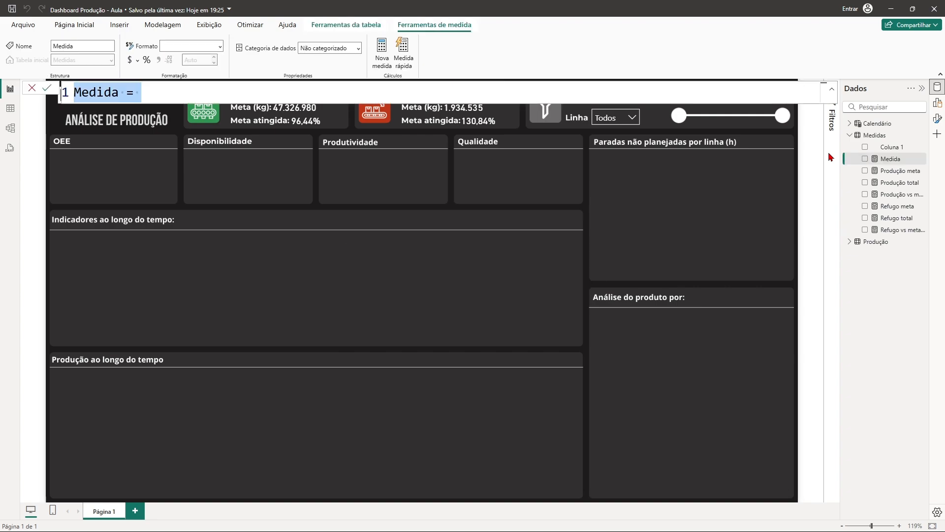
pyautogui.write('PP')
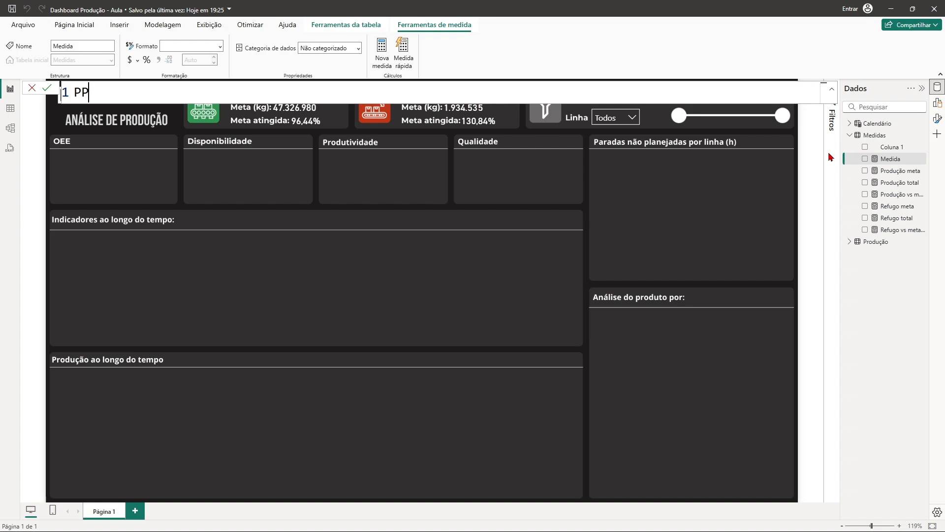
pyautogui.write(' total = sun')
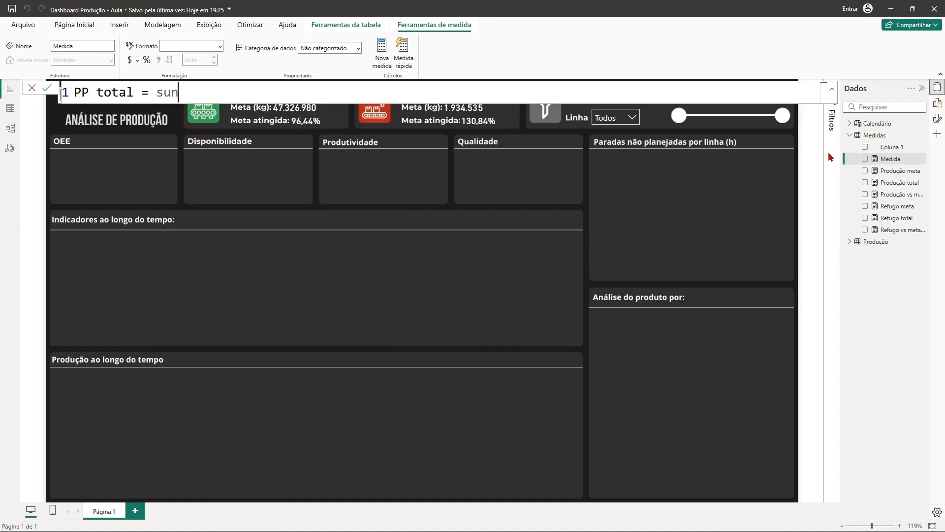
pyautogui.press('BackSpace')
pyautogui.write('m')
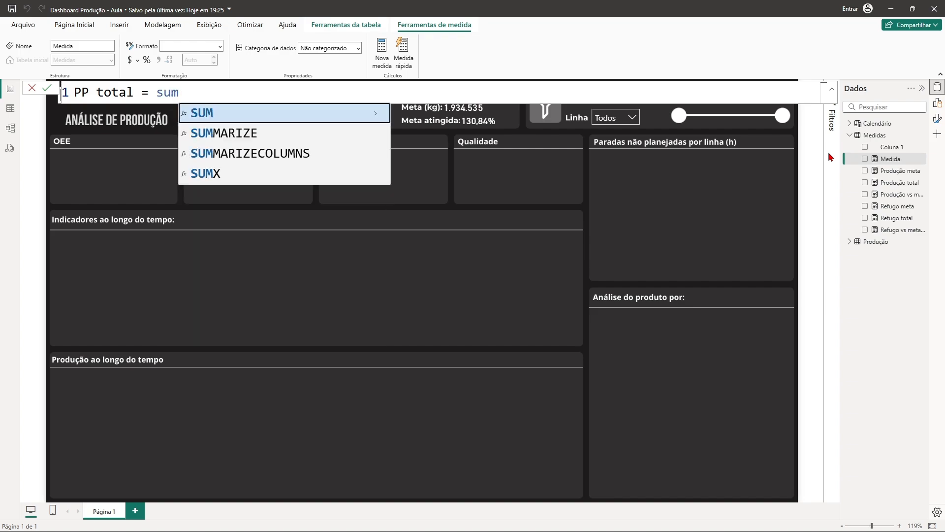
pyautogui.press('Tab')
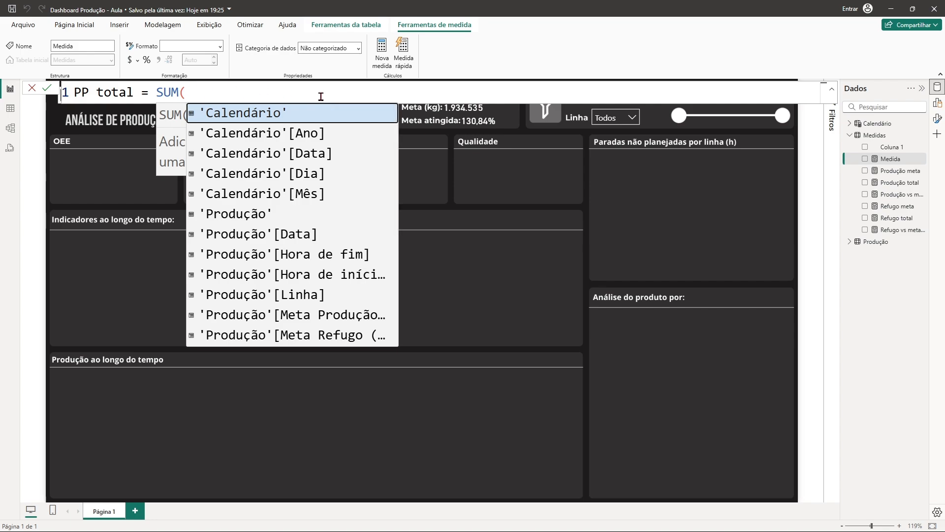
pyautogui.write('pp')
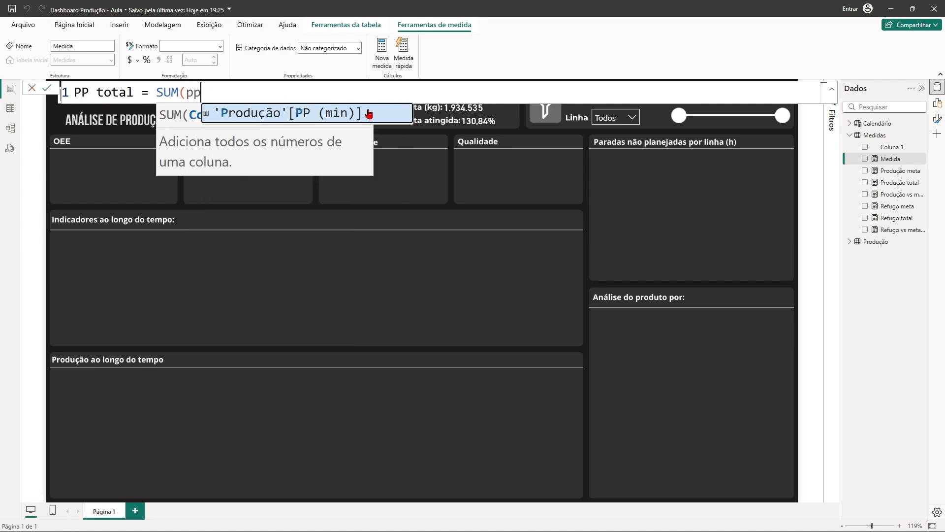
pyautogui.click(313, 116)
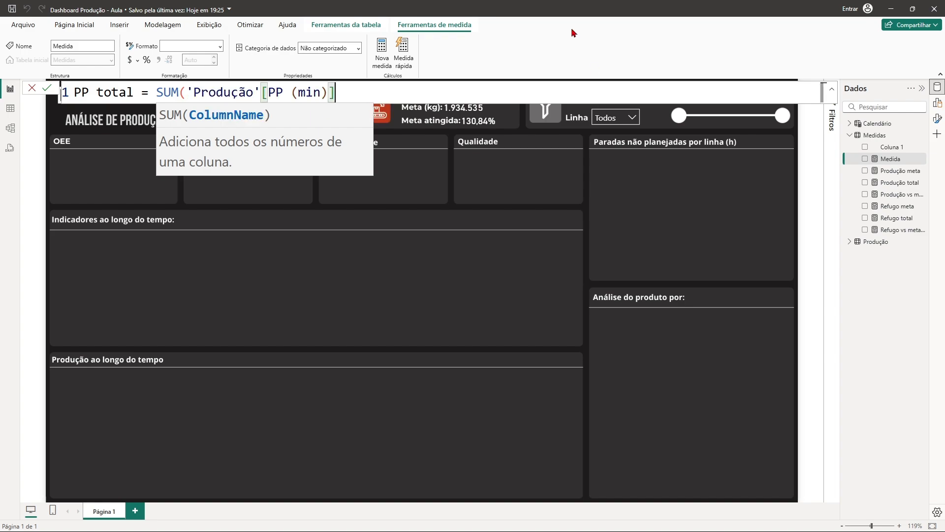
pyautogui.write(')')
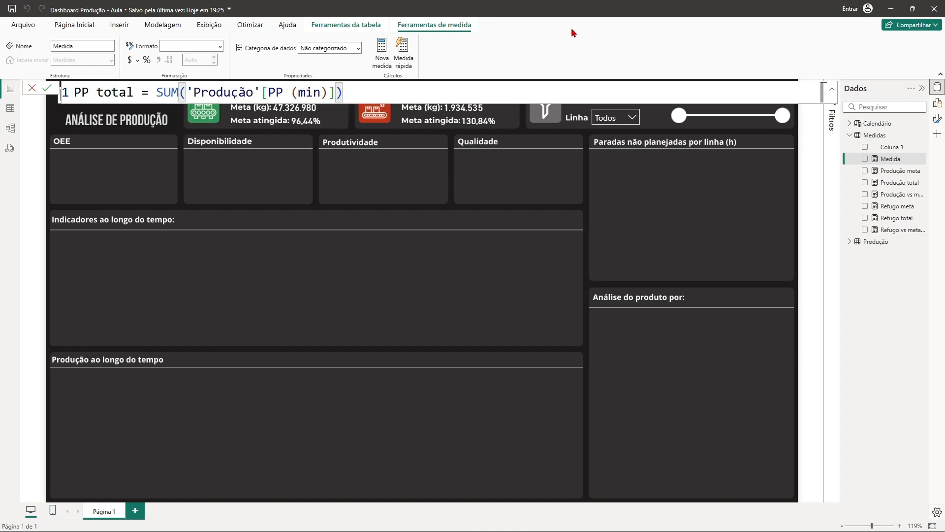
pyautogui.write('/60')
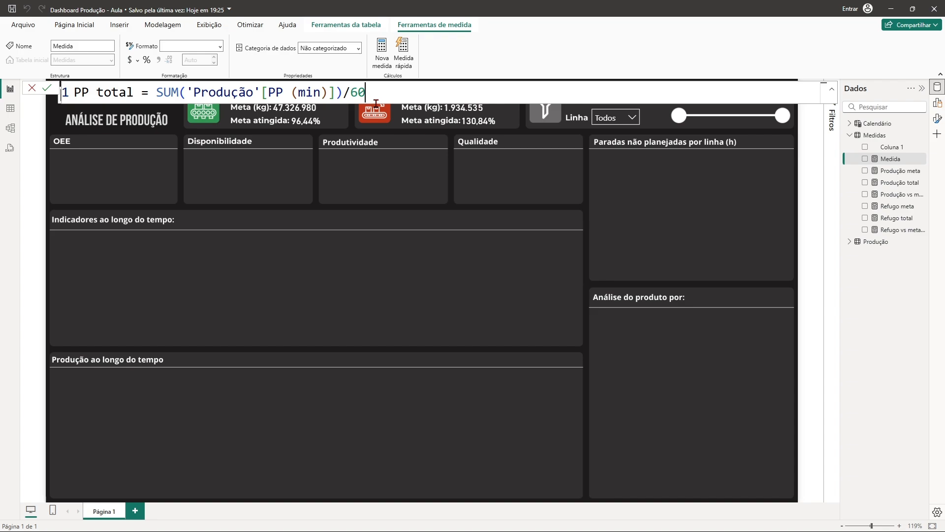
pyautogui.press('Return')
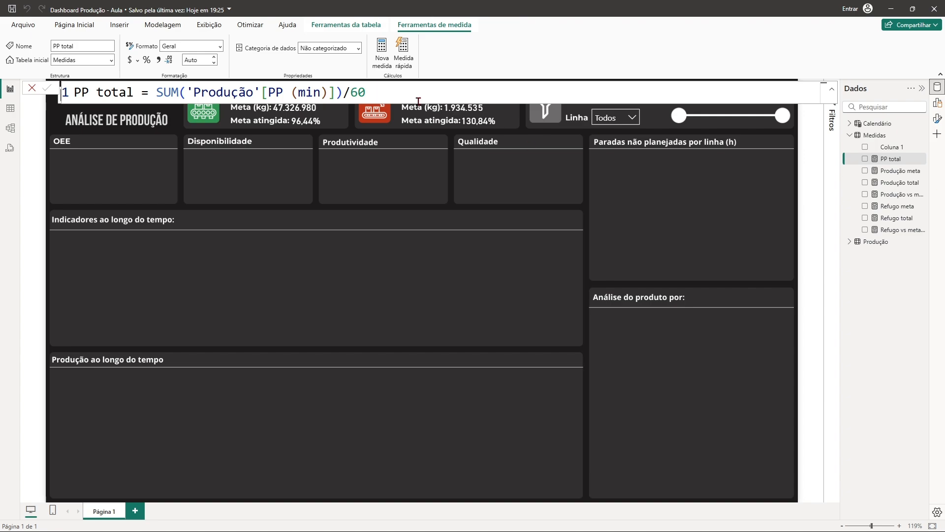
# - Copy the whole PP total formula and paste it into a new measure in the Medidas table
pyautogui.tripleClick(380, 94)
pyautogui.hotkey('ctrl', 'c')
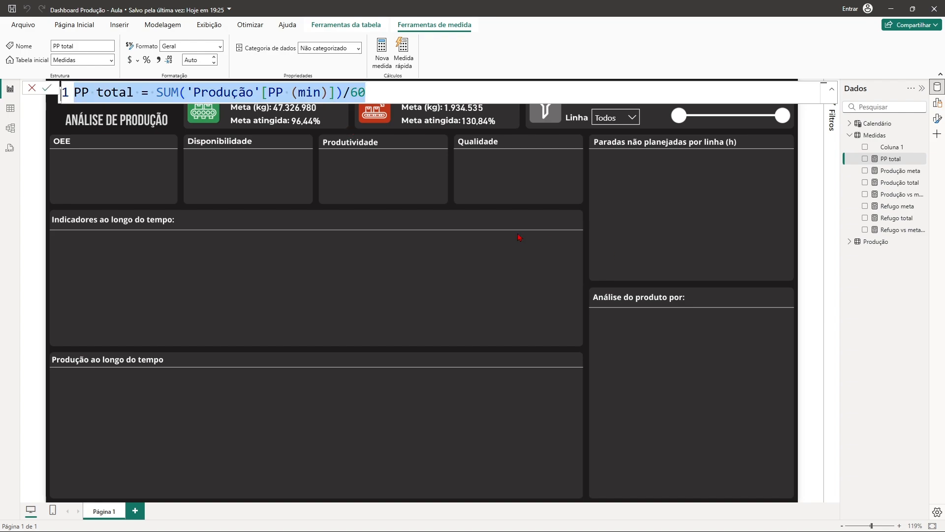
pyautogui.click(401, 224)
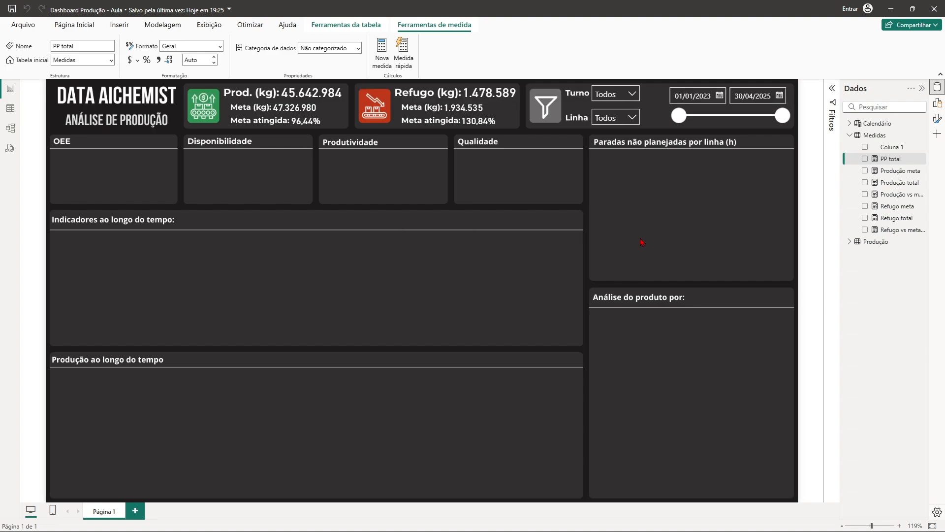
pyautogui.rightClick(881, 137)
pyautogui.press('Escape')
pyautogui.hotkey('ctrl', 'v')
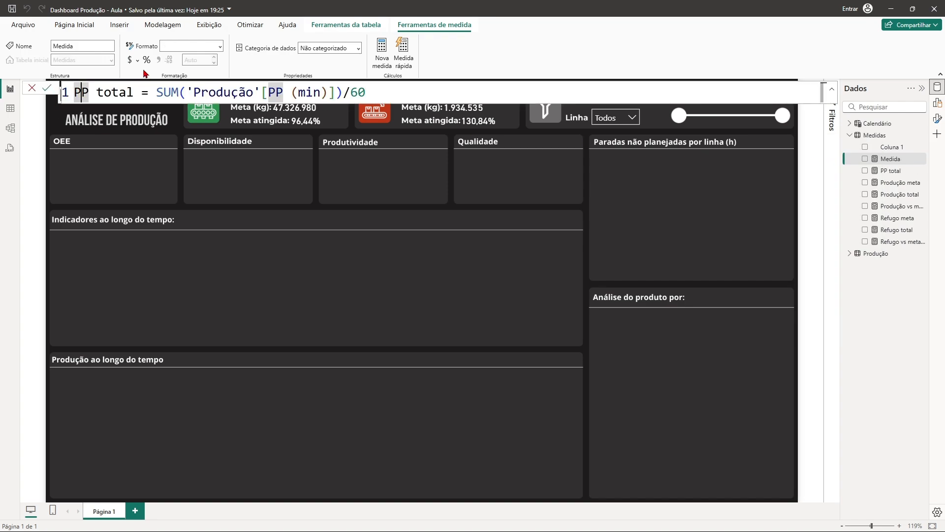
# - Change the pasted formula to PNP total = SUM('Produção'[PNP (min)])/60 and commit the measure
pyautogui.write('N')
pyautogui.click(285, 92)
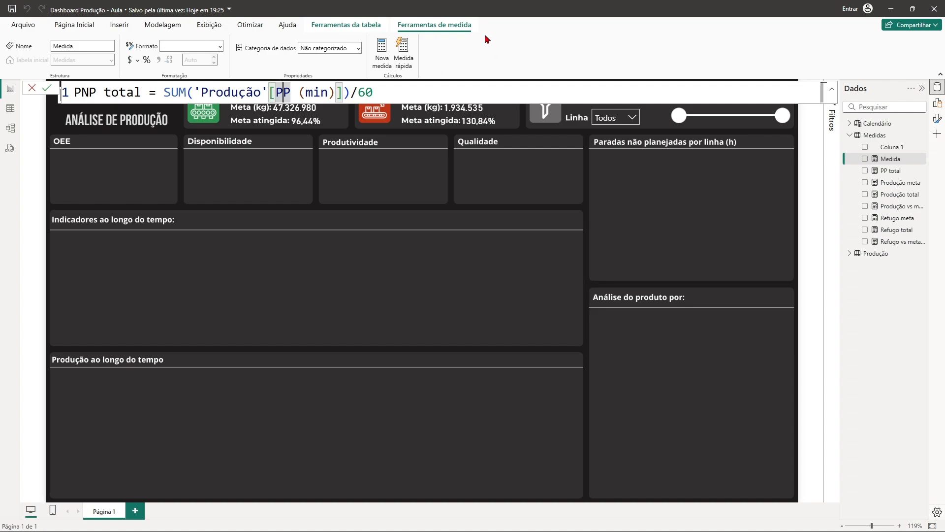
pyautogui.write('N')
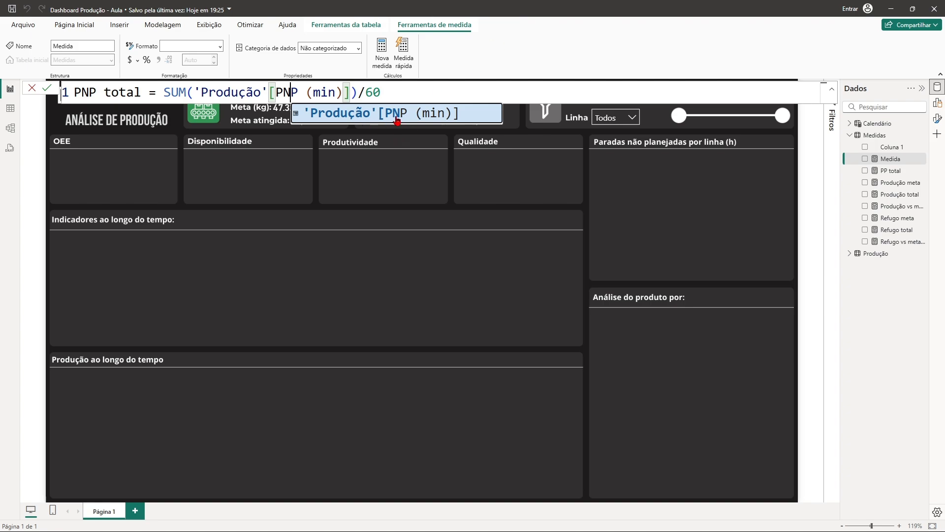
pyautogui.click(397, 91)
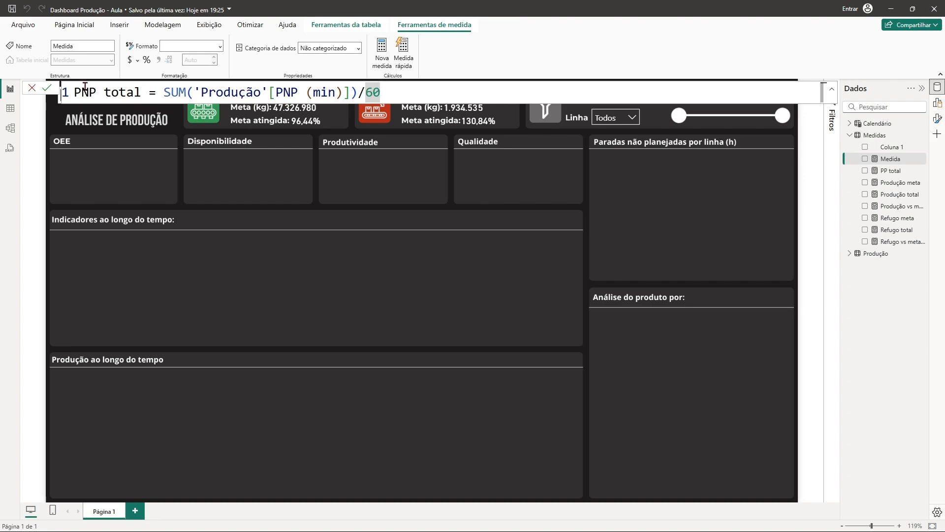
pyautogui.moveTo(612, 116)
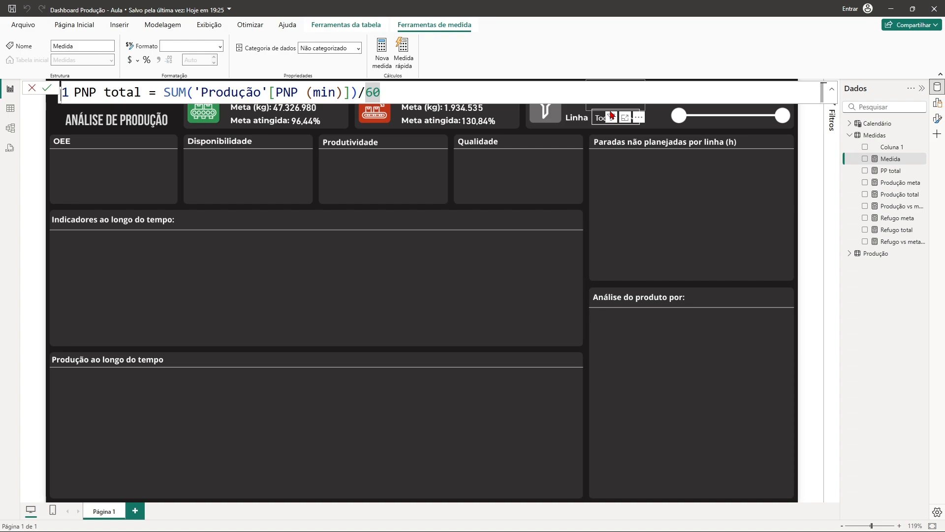
pyautogui.press('Return')
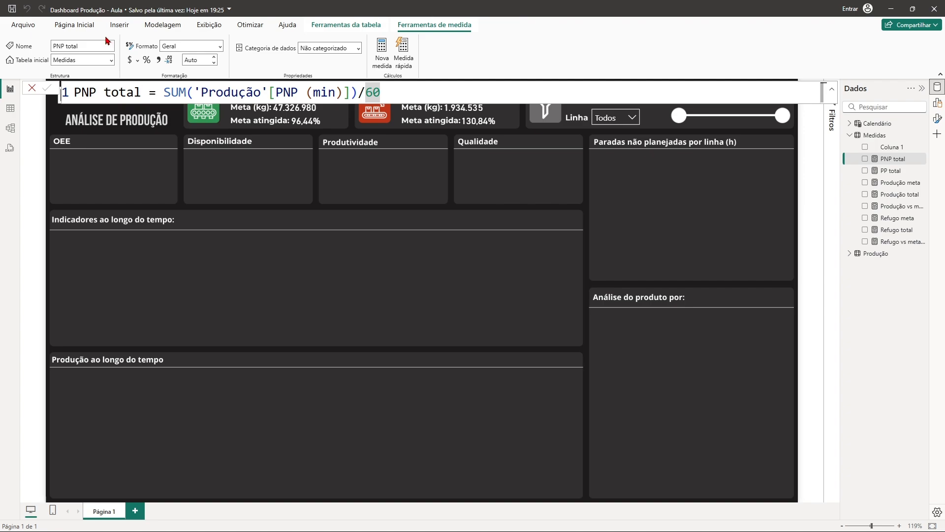
# - Insert a clustered column chart and fit it, about 339 wide by 216 high, inside the Paradas não planejadas por linha (h) card
pyautogui.click(88, 27)
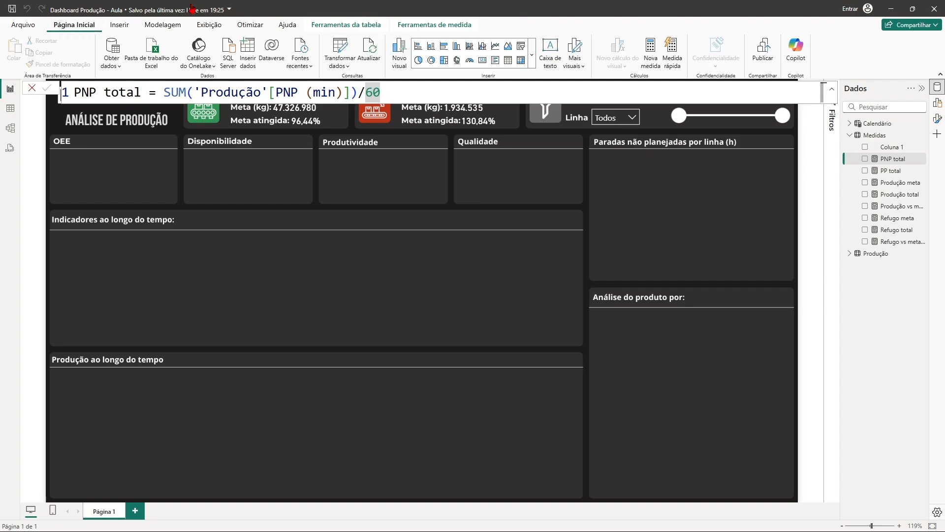
pyautogui.click(531, 55)
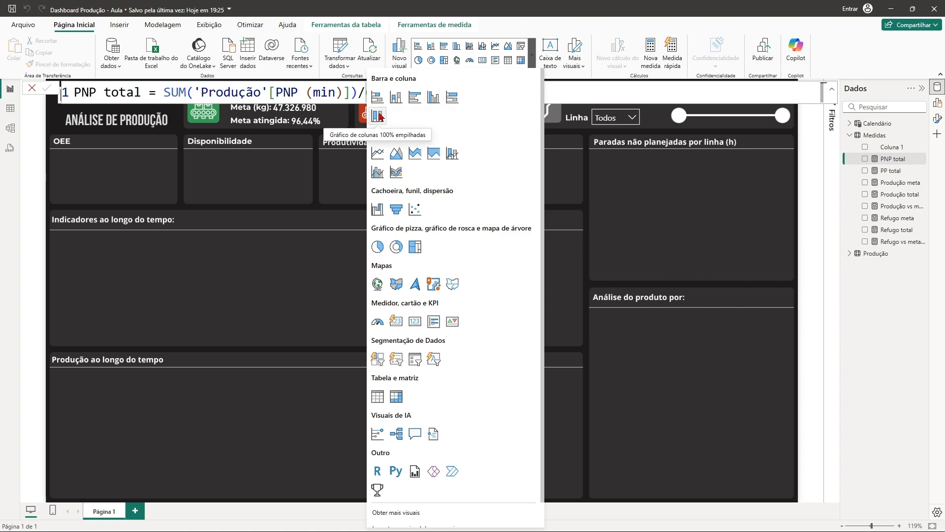
pyautogui.click(434, 98)
pyautogui.moveTo(207, 305); pyautogui.dragTo(661, 219)
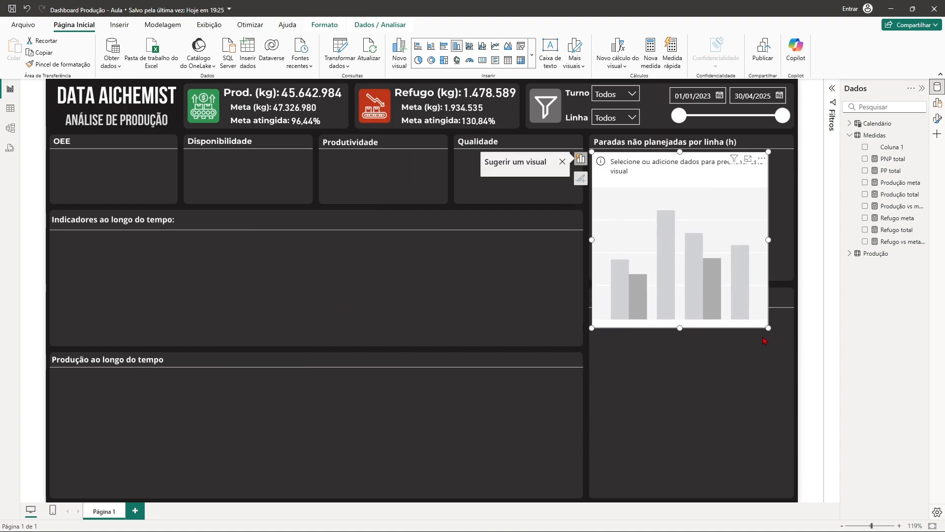
pyautogui.moveTo(768, 328); pyautogui.dragTo(795, 280)
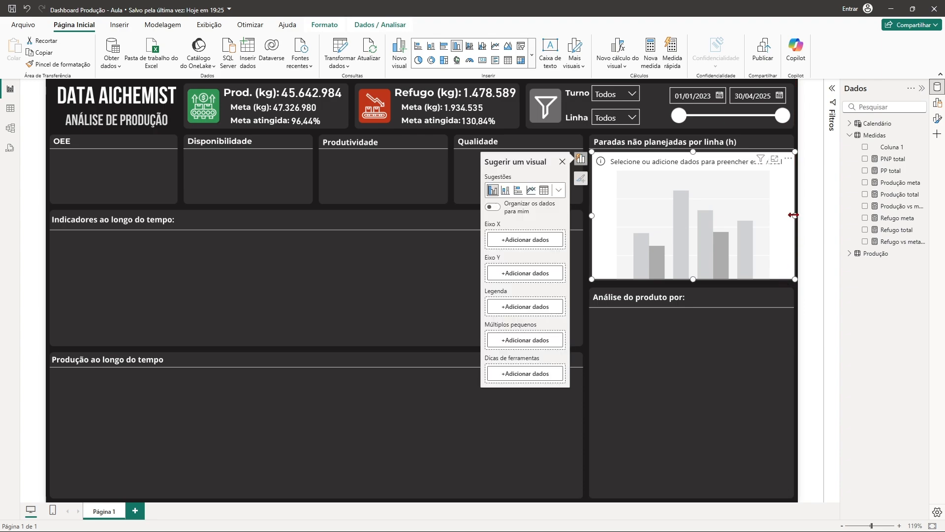
pyautogui.moveTo(793, 215); pyautogui.dragTo(789, 221)
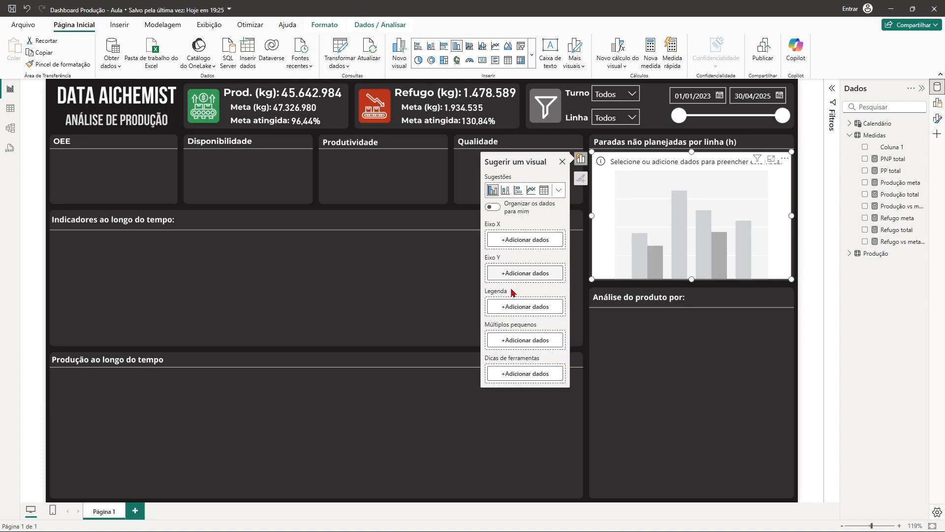
# - Plot the PNP total measure on the column chart's Y axis and Linha from the Produção table on its X axis
pyautogui.click(938, 103)
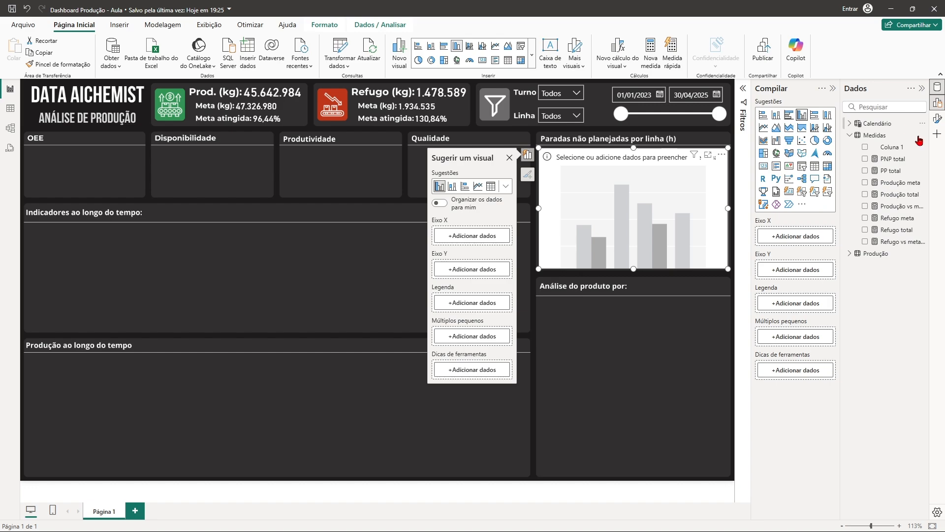
pyautogui.click(897, 164)
pyautogui.moveTo(897, 164); pyautogui.dragTo(814, 270)
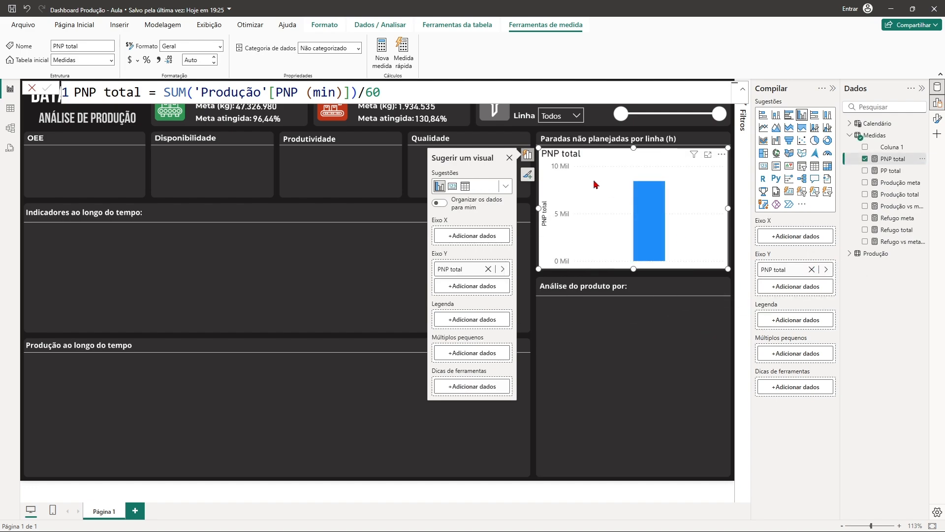
pyautogui.click(849, 255)
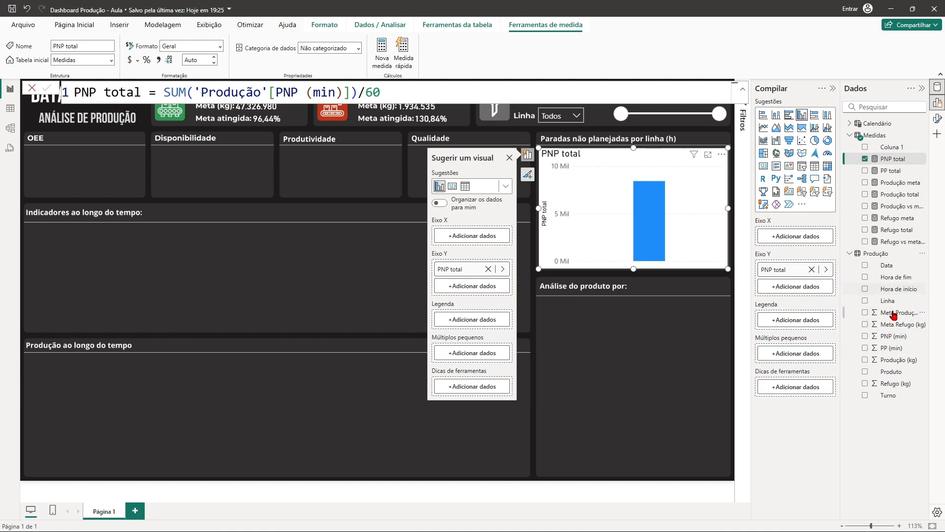
pyautogui.moveTo(893, 305); pyautogui.dragTo(810, 241)
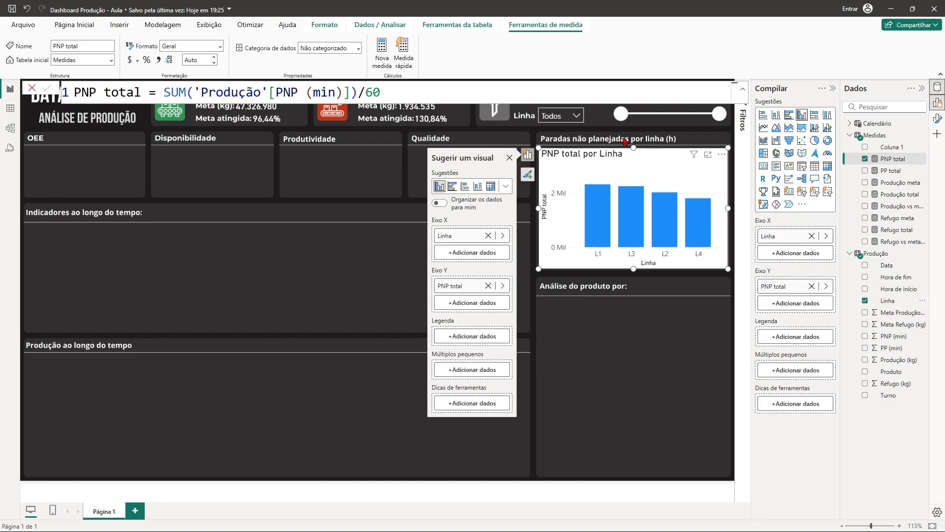
pyautogui.click(833, 89)
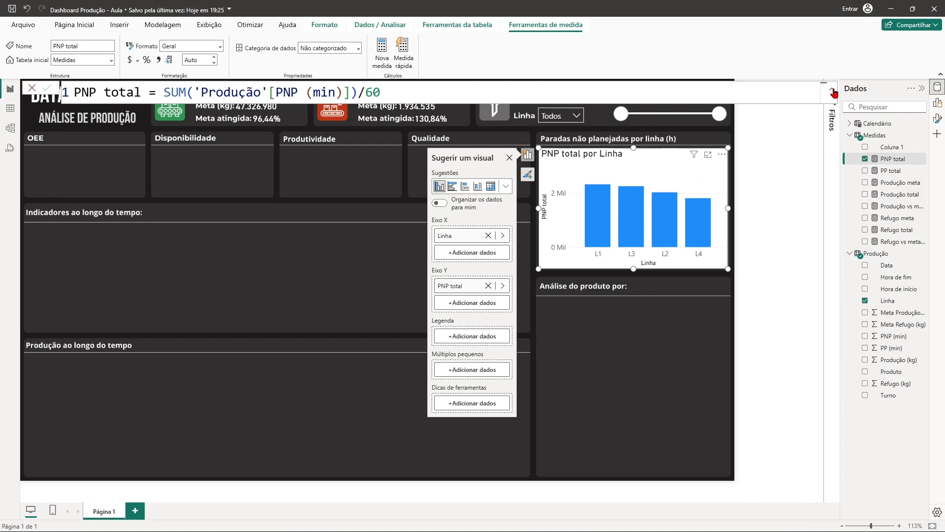
pyautogui.click(922, 88)
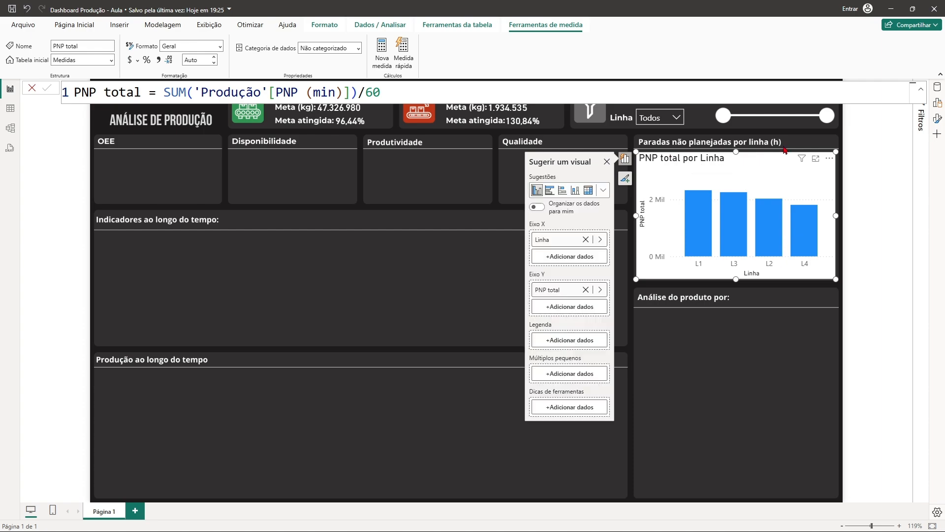
# - Turn off the PNP total chart's title and its Y-axis values and Y-axis title
pyautogui.click(939, 119)
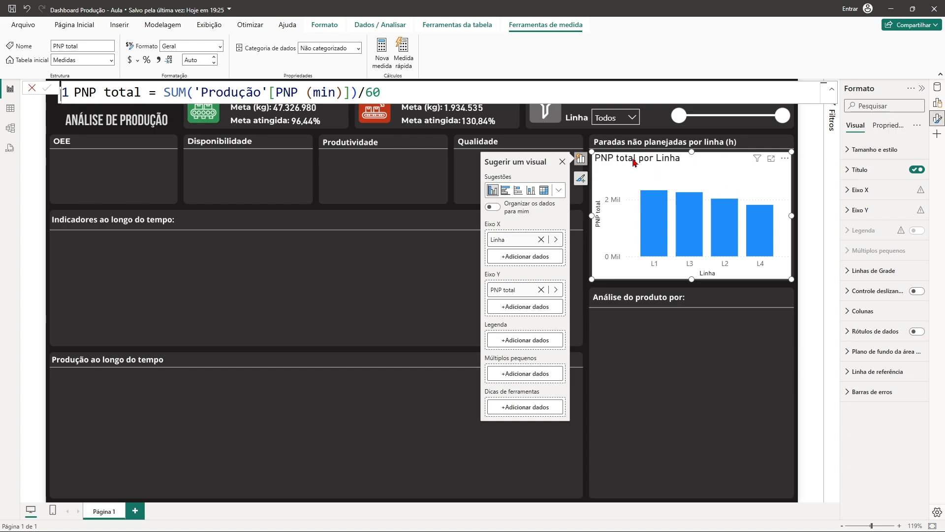
pyautogui.click(916, 170)
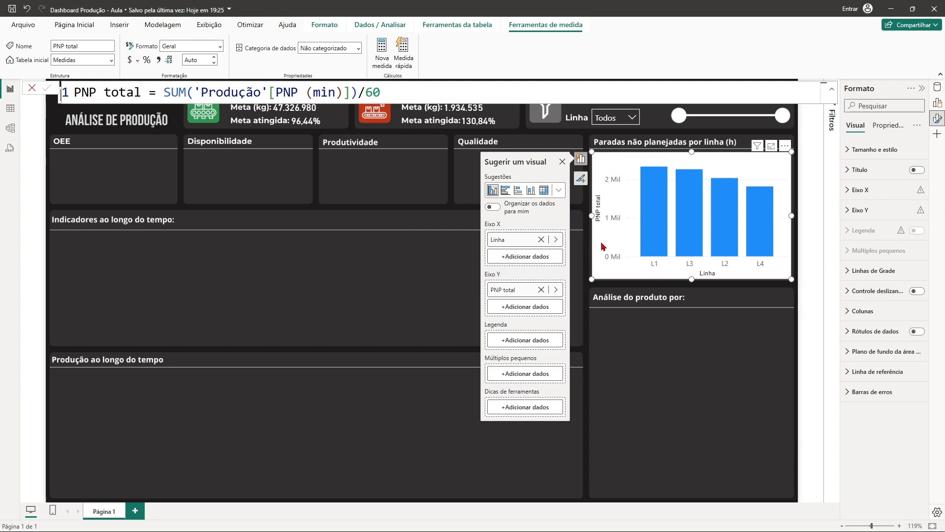
pyautogui.click(848, 211)
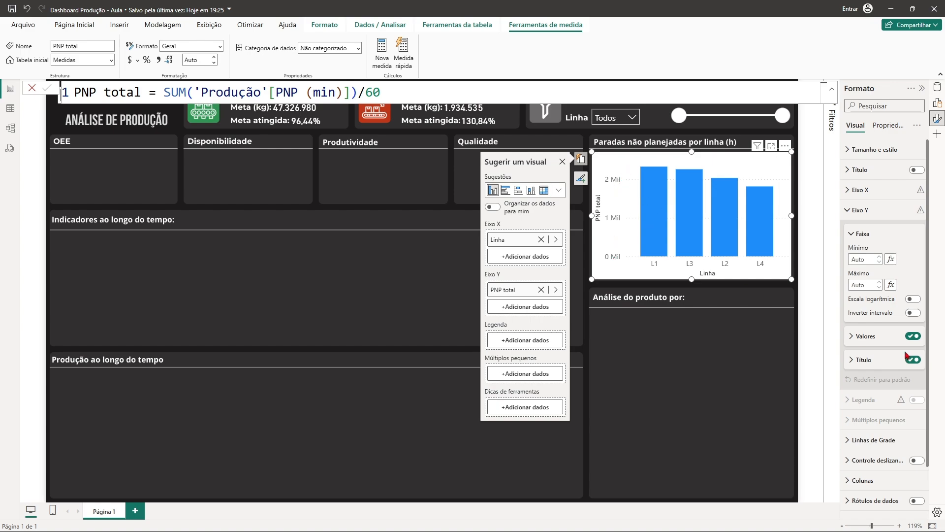
pyautogui.click(913, 336)
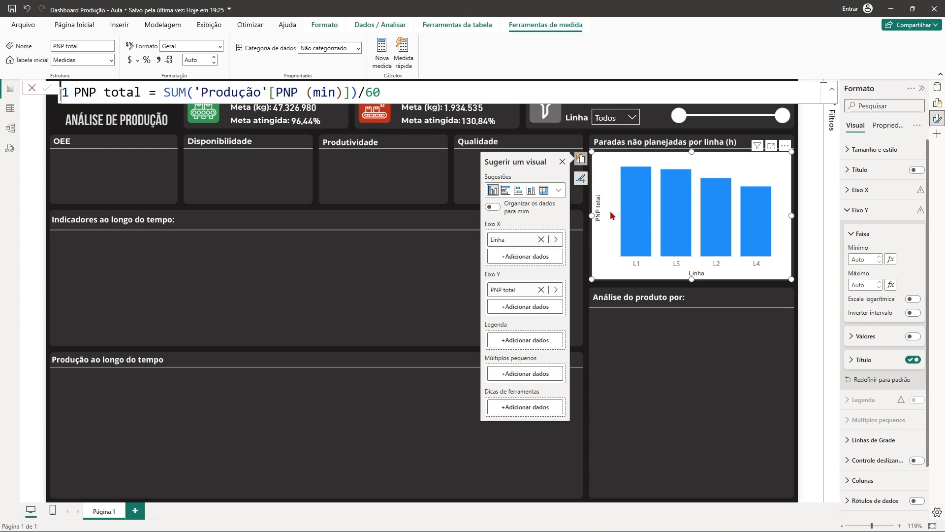
pyautogui.click(913, 360)
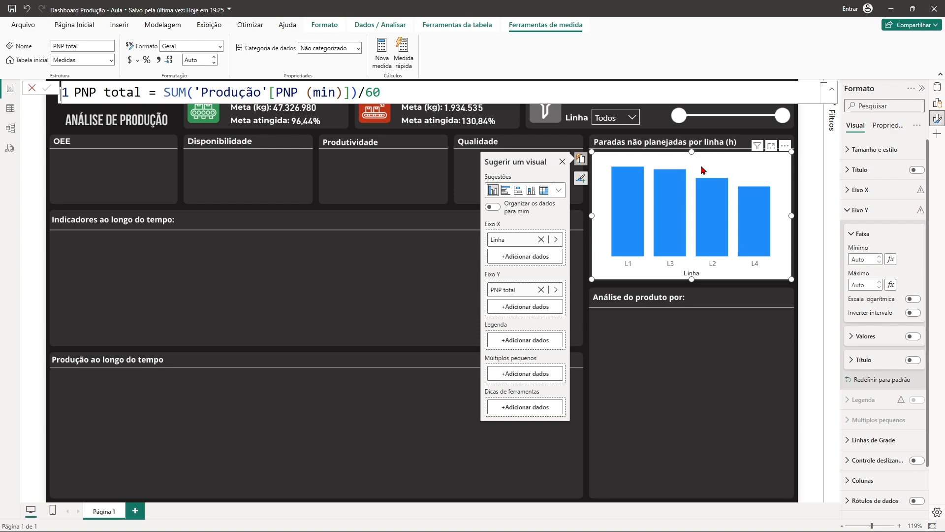
pyautogui.click(848, 211)
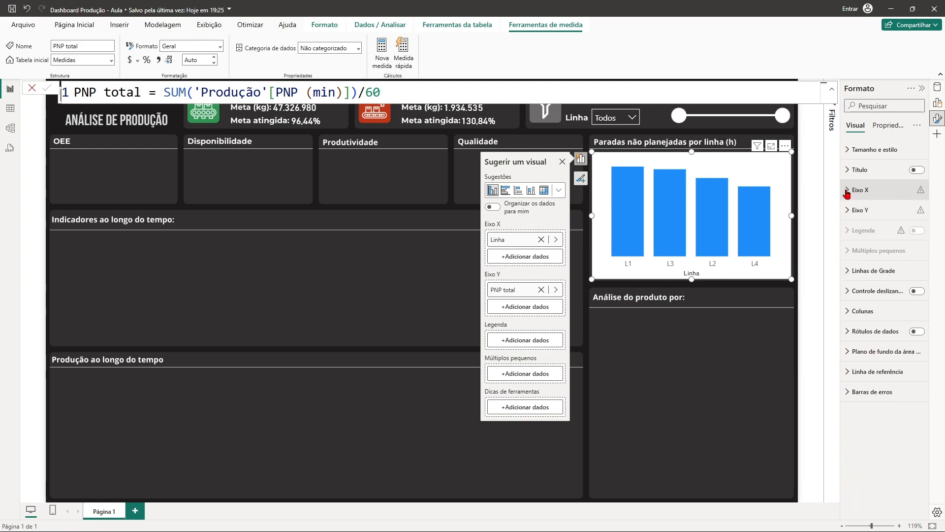
# - Colour the chart's X-axis values white (Branco) and turn off the X-axis title
pyautogui.click(848, 192)
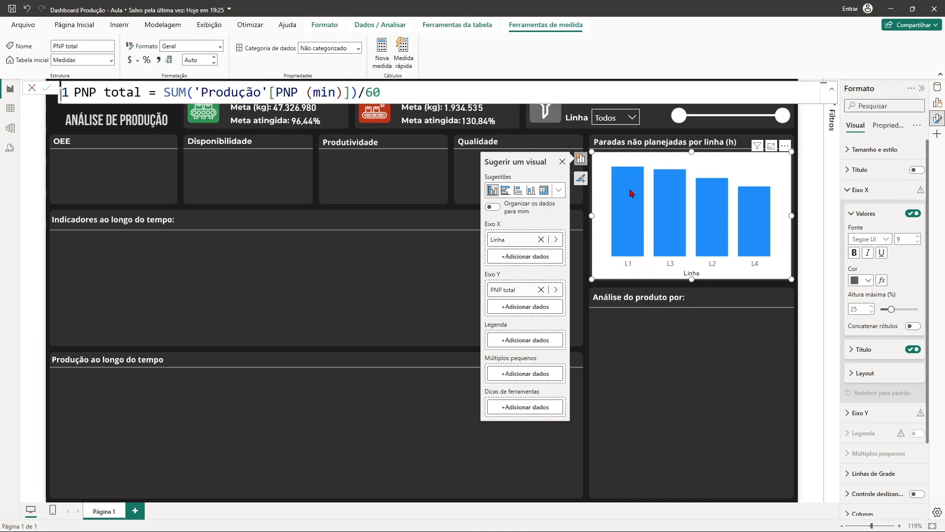
pyautogui.click(868, 280)
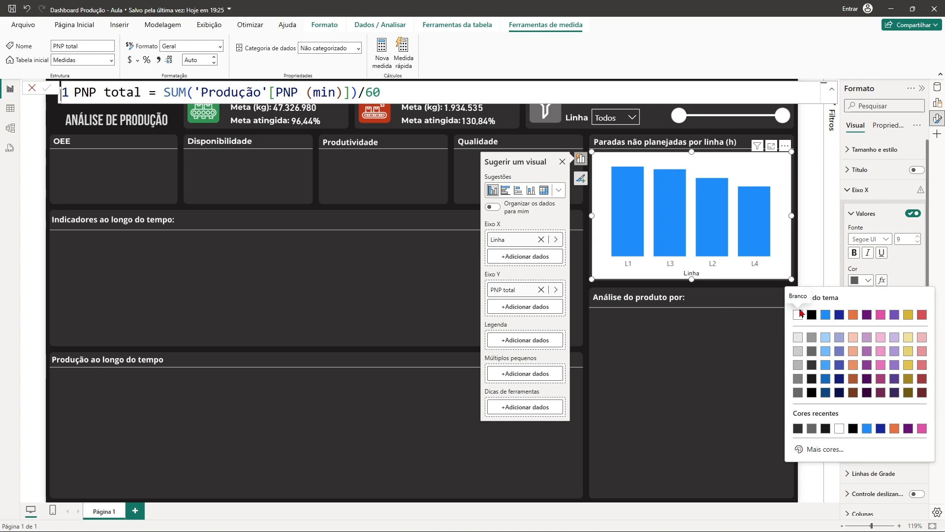
pyautogui.click(798, 314)
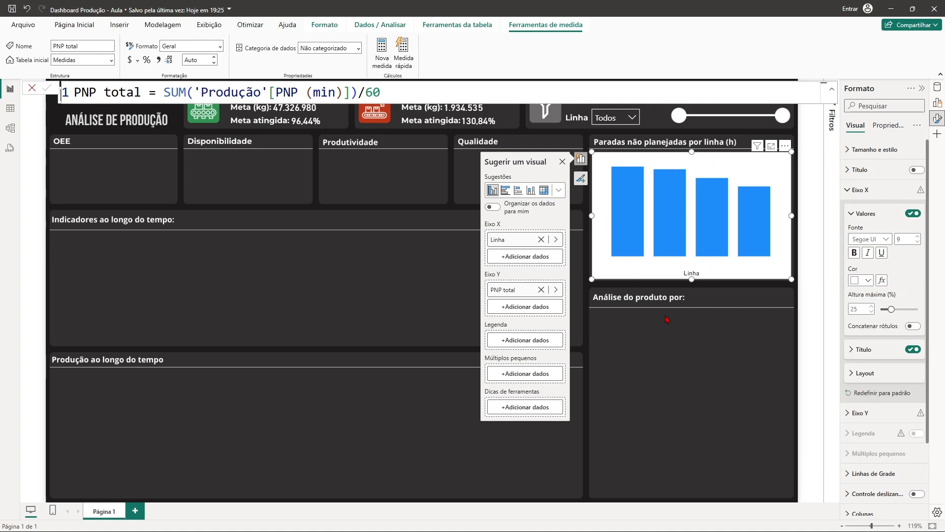
pyautogui.click(916, 351)
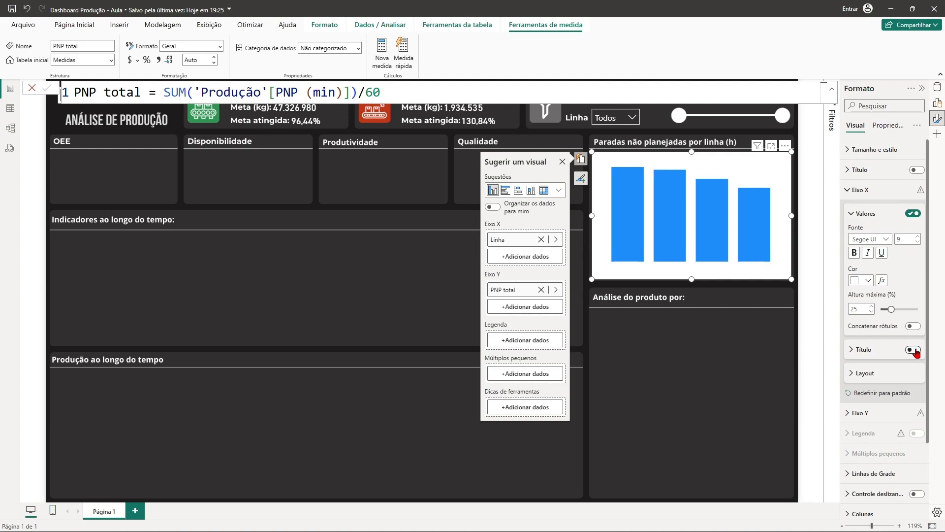
pyautogui.click(848, 196)
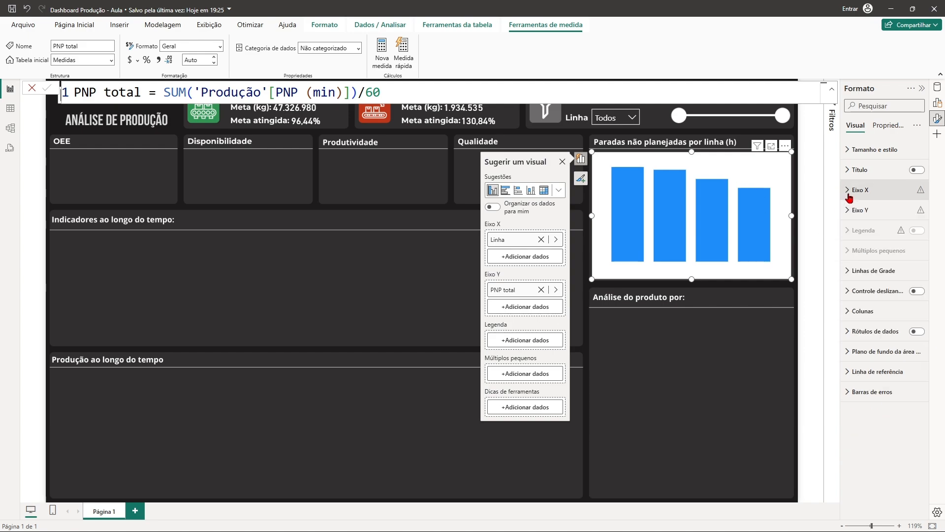
# - Turn off the background of the unplanned downtime chart and deselect it
pyautogui.click(848, 149)
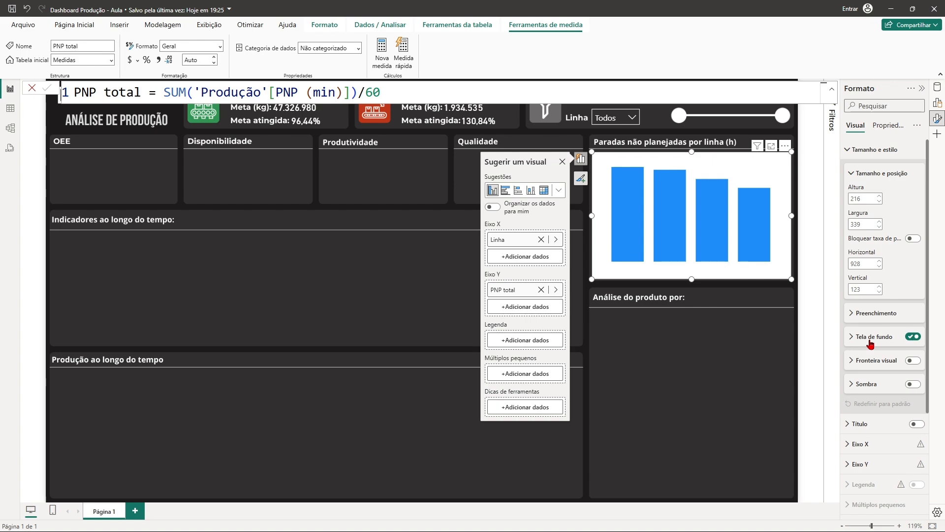
pyautogui.click(913, 338)
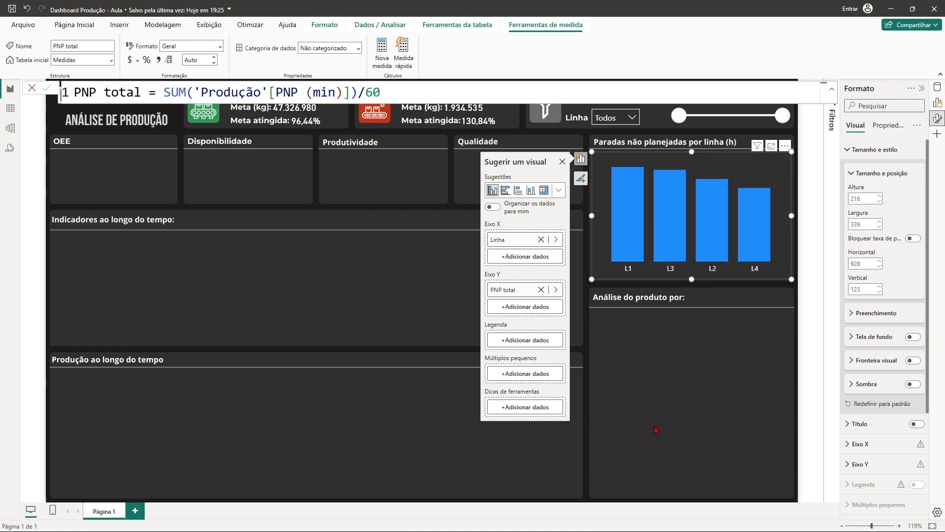
pyautogui.click(681, 409)
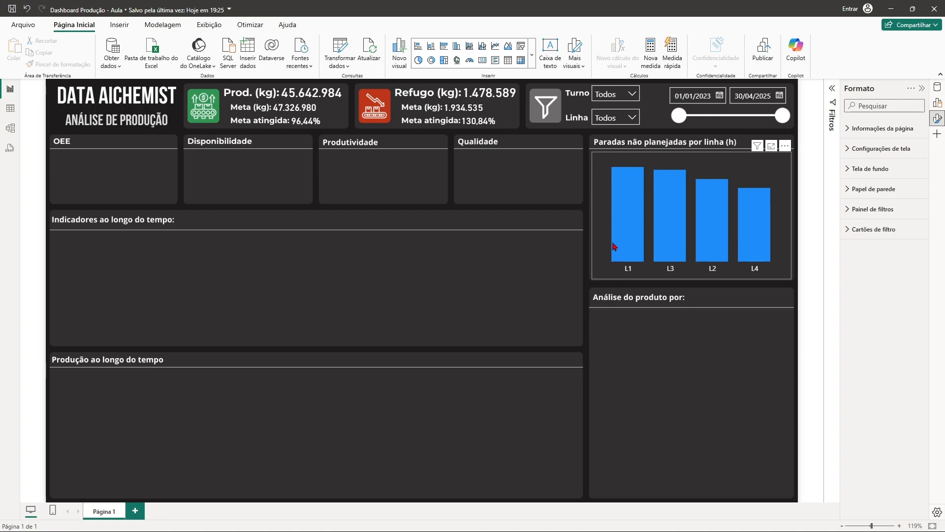
# - Turn on data labels for the downtime column chart and colour their values white
pyautogui.moveTo(695, 213)
pyautogui.click(701, 206)
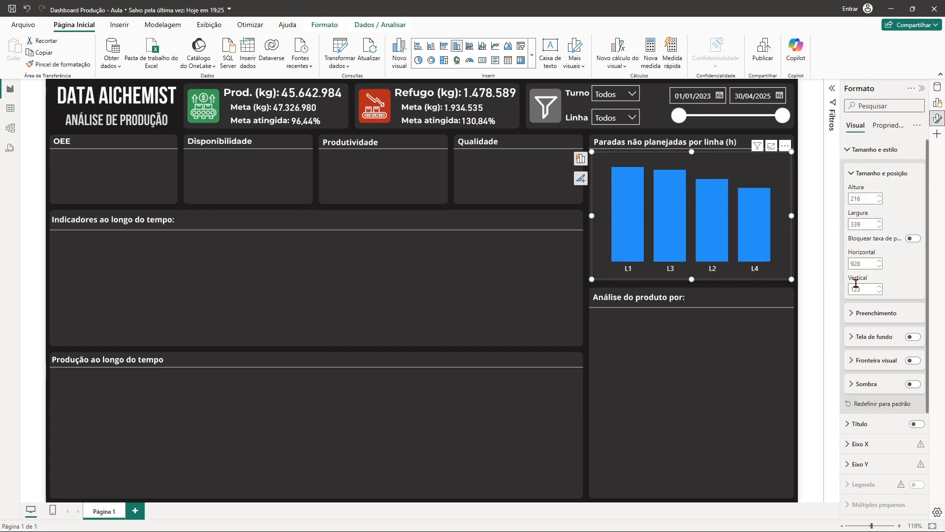
pyautogui.click(848, 150)
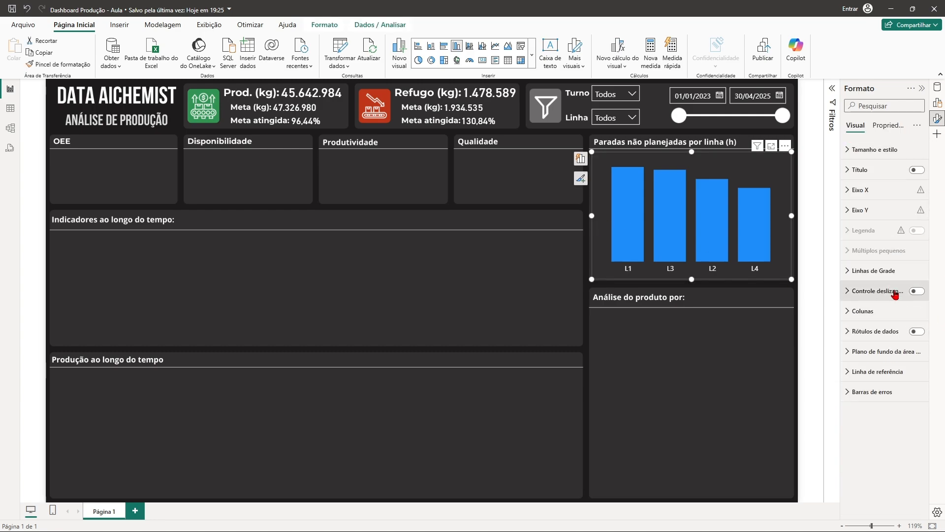
pyautogui.click(919, 332)
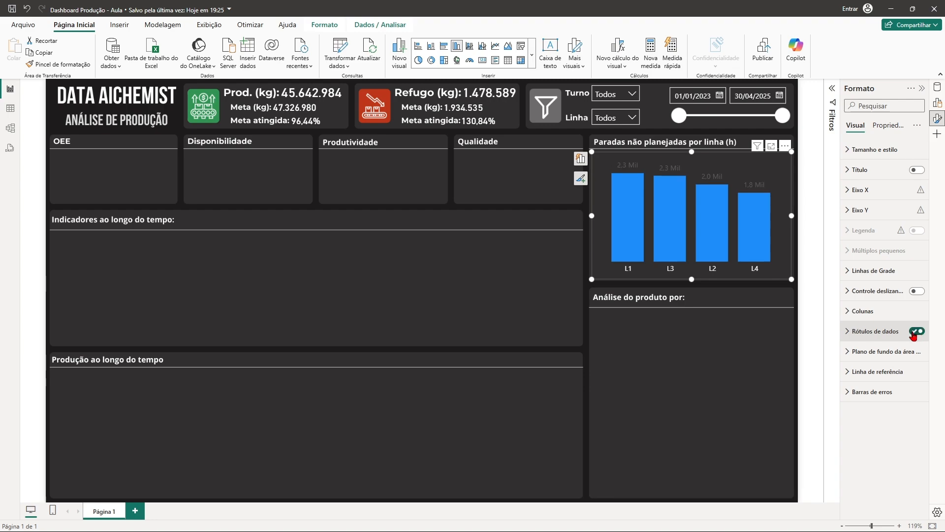
pyautogui.click(847, 335)
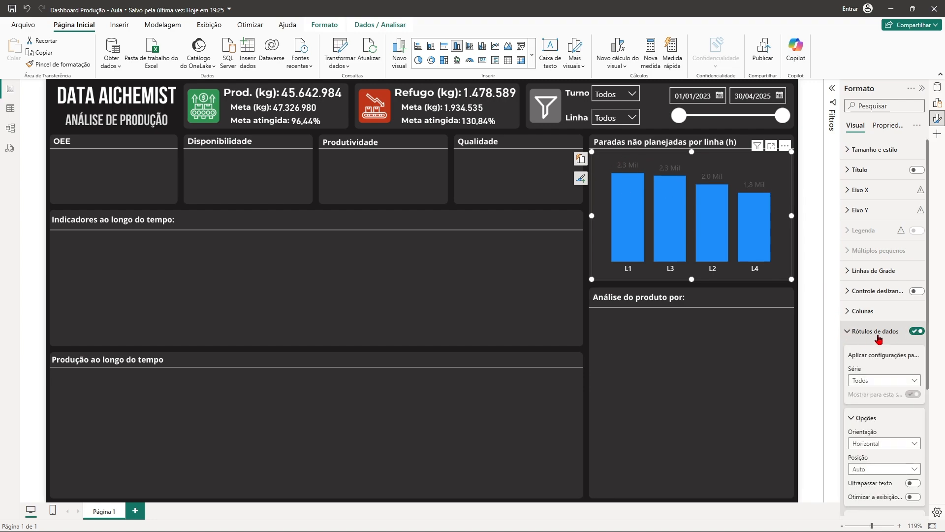
pyautogui.scroll(-2, 866, 360)
pyautogui.click(851, 445)
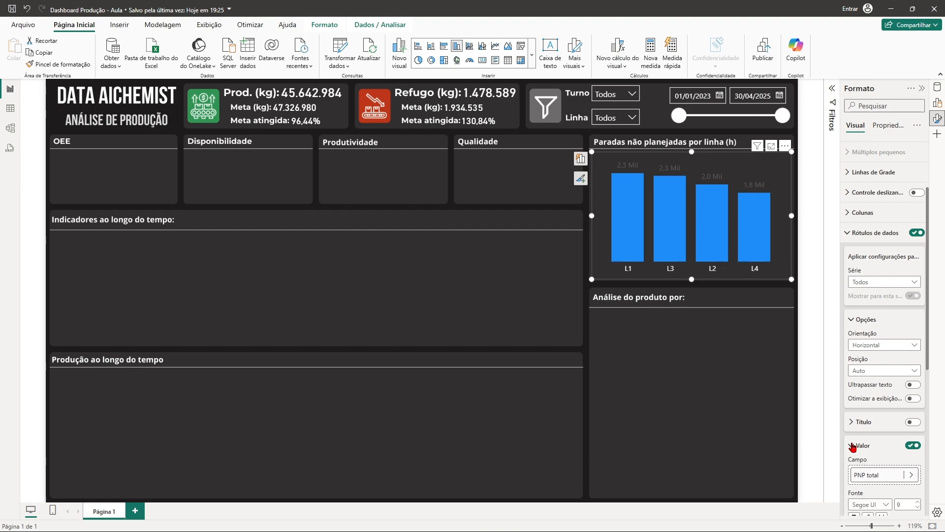
pyautogui.scroll(-4, 861, 389)
pyautogui.scroll(-1, 864, 387)
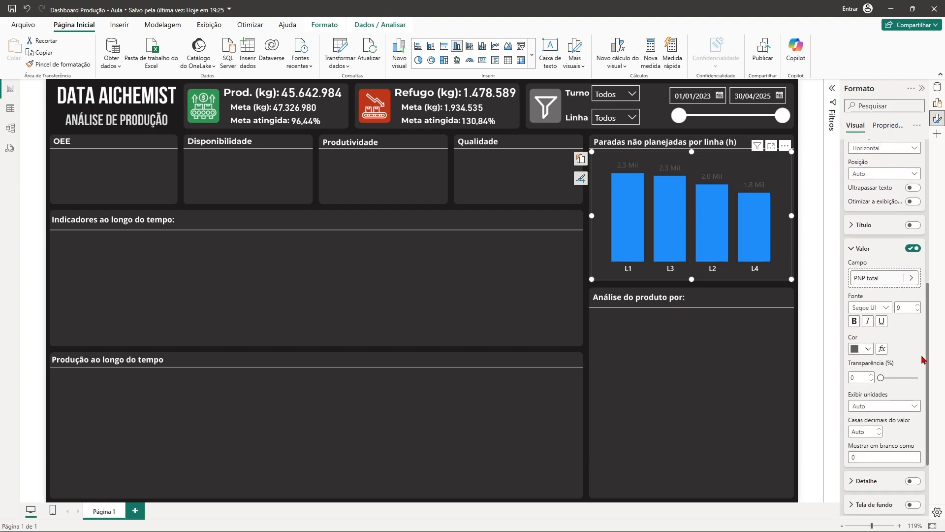
pyautogui.click(868, 348)
pyautogui.click(797, 310)
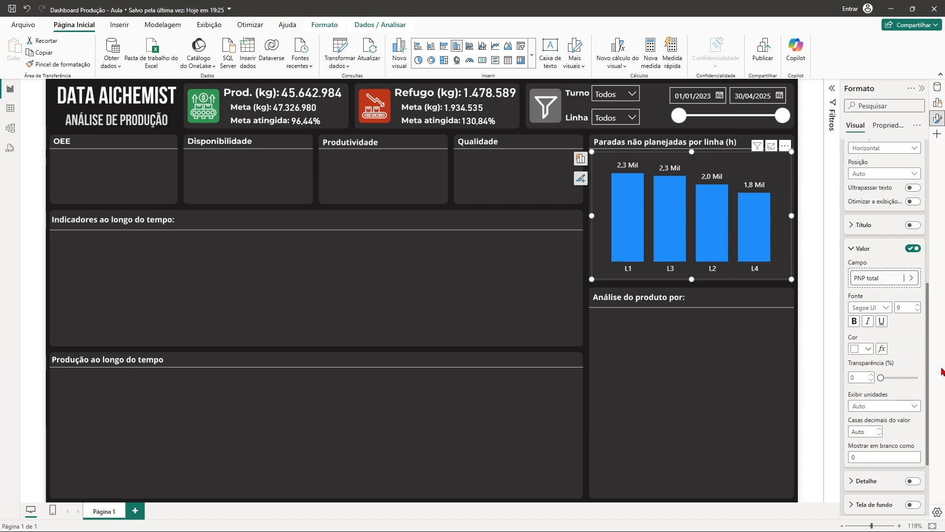
# - Turn on the background of the downtime chart's data labels and colour it white (#FFFFFF)
pyautogui.scroll(-2, 866, 245)
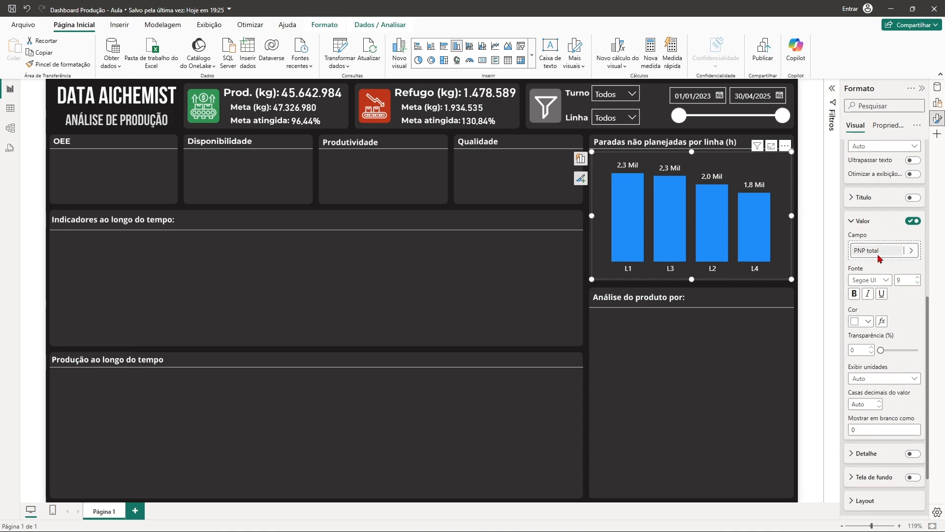
pyautogui.click(914, 456)
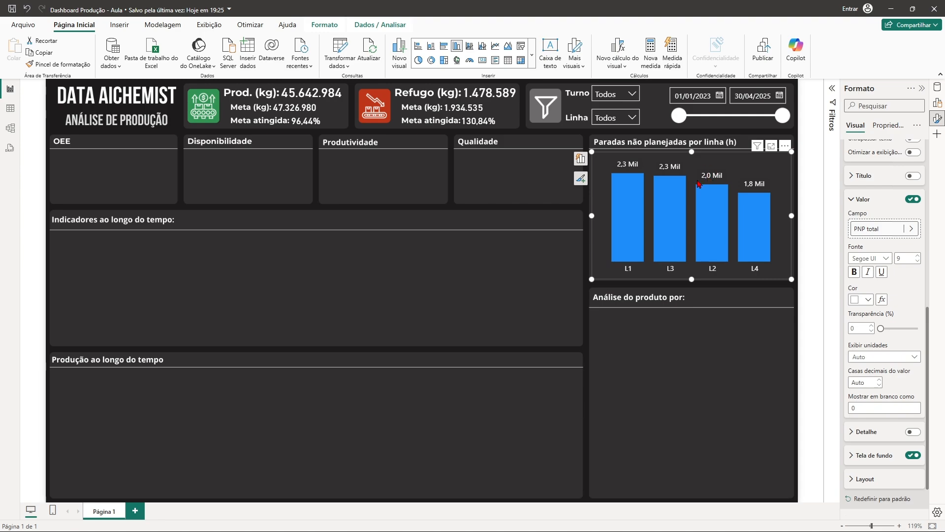
pyautogui.click(856, 456)
pyautogui.scroll(-2, 863, 425)
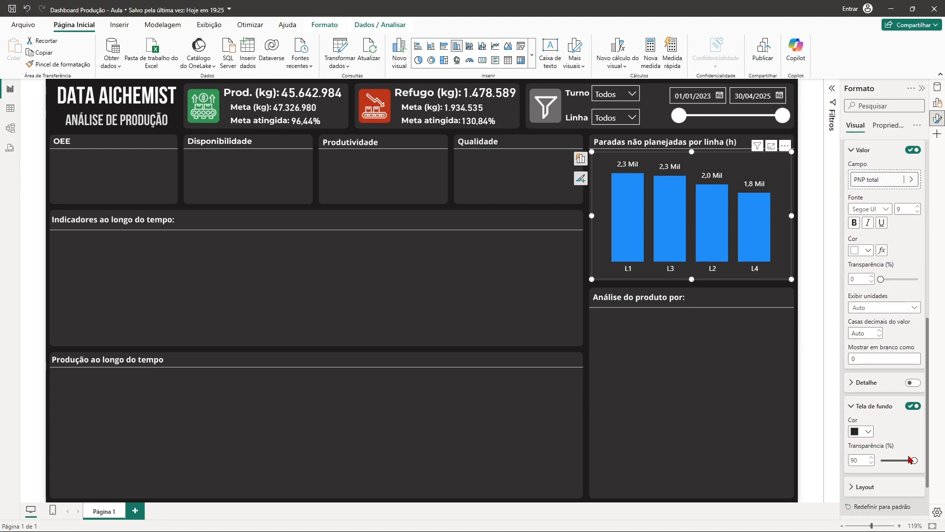
pyautogui.click(862, 431)
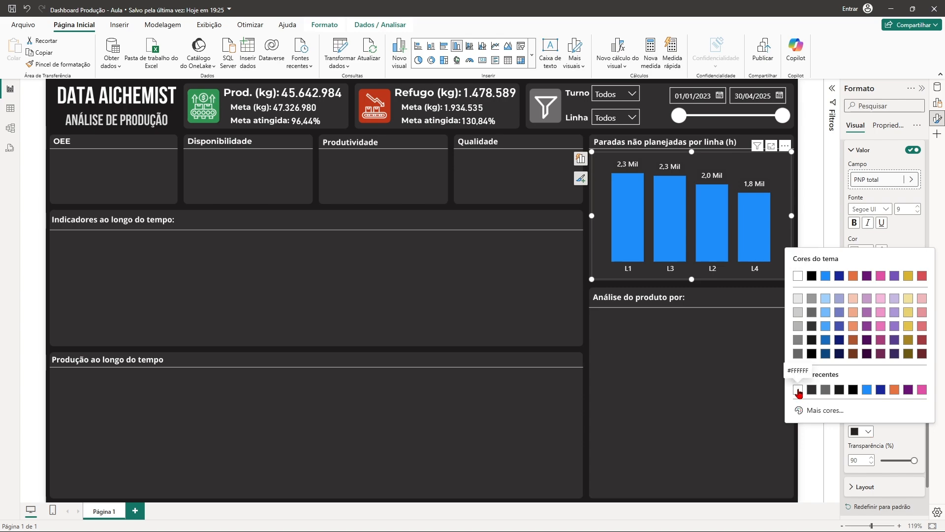
pyautogui.click(798, 391)
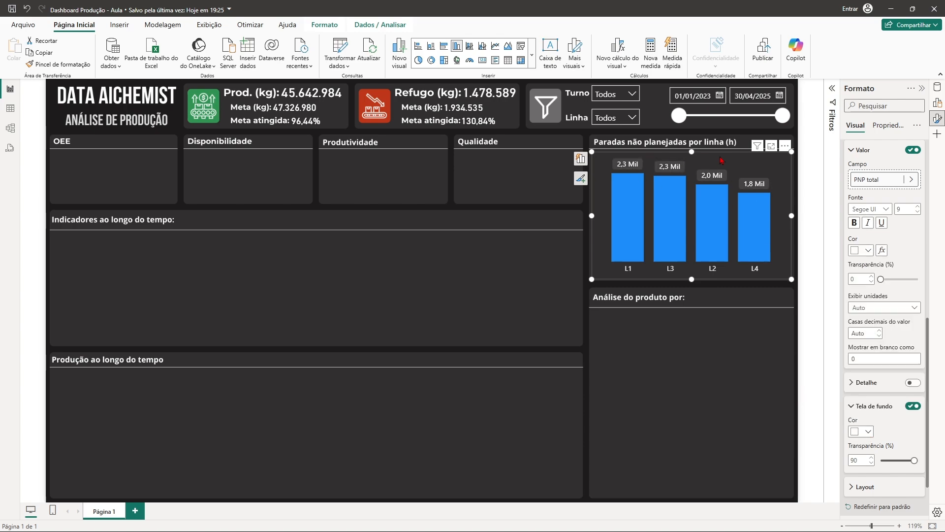
# - Try 23% transparency on the data label background, return it to 90% and deselect the chart
pyautogui.moveTo(913, 460); pyautogui.dragTo(890, 461)
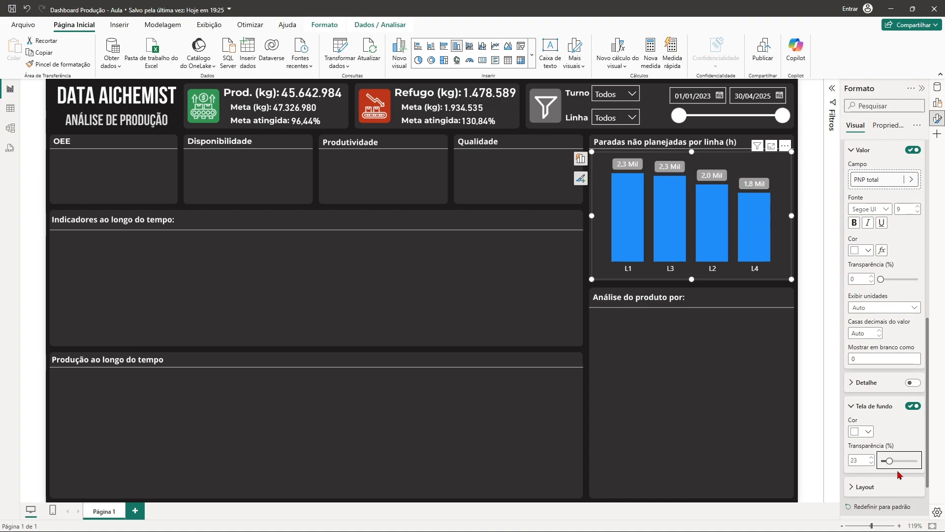
pyautogui.doubleClick(859, 460)
pyautogui.write('90')
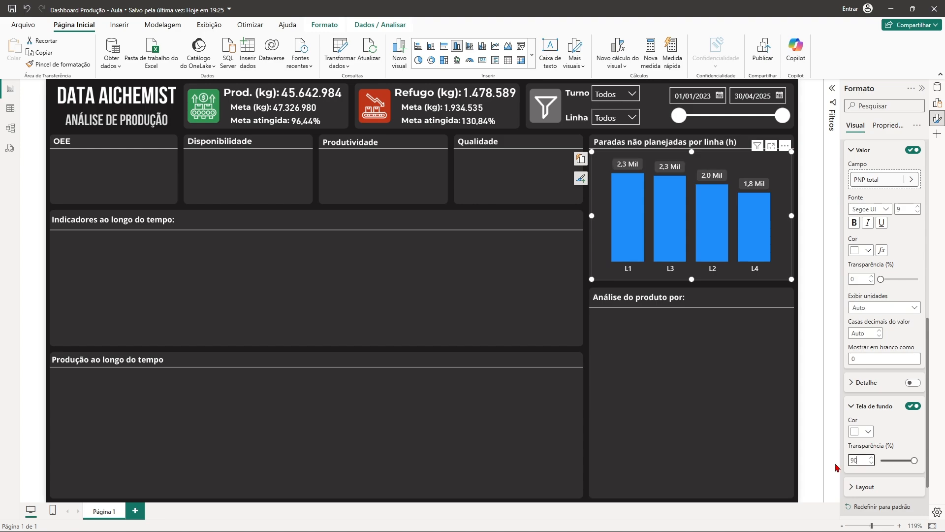
pyautogui.click(771, 326)
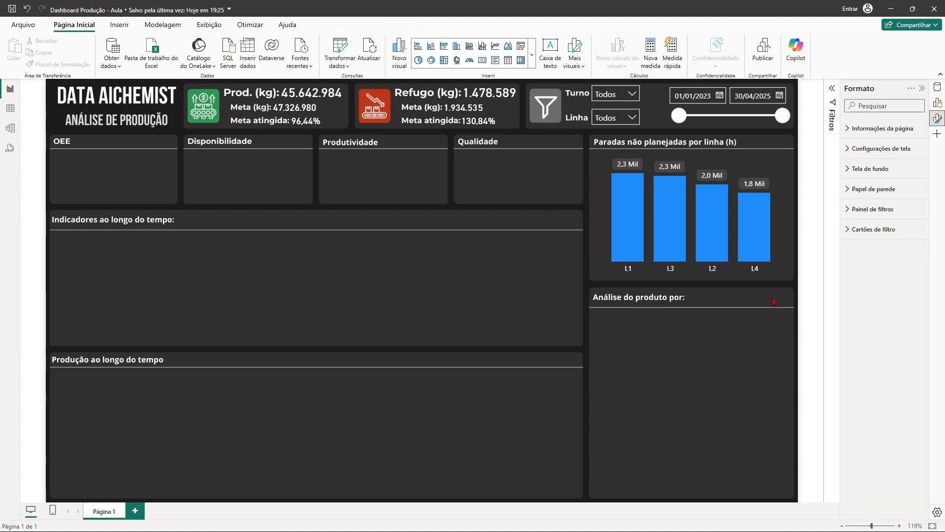
# - Colour all columns of the unplanned downtime chart dark purple
pyautogui.click(777, 268)
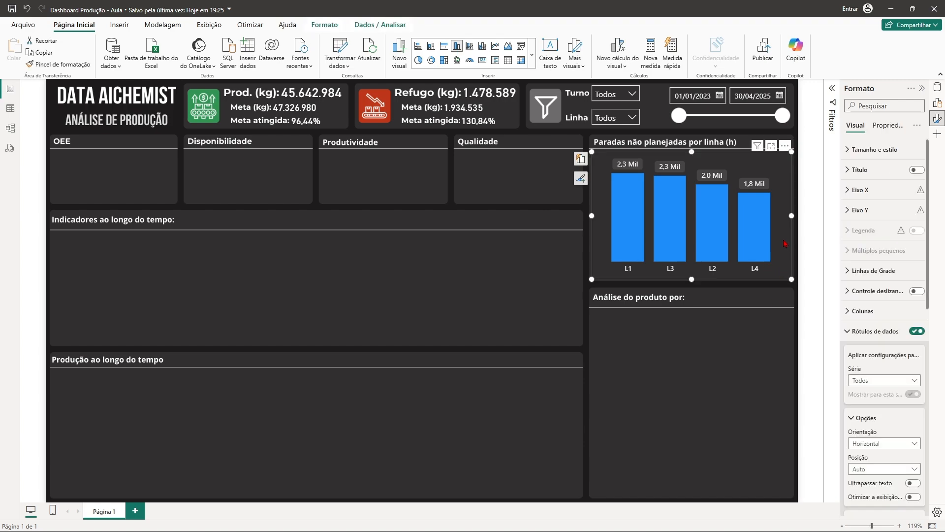
pyautogui.click(850, 331)
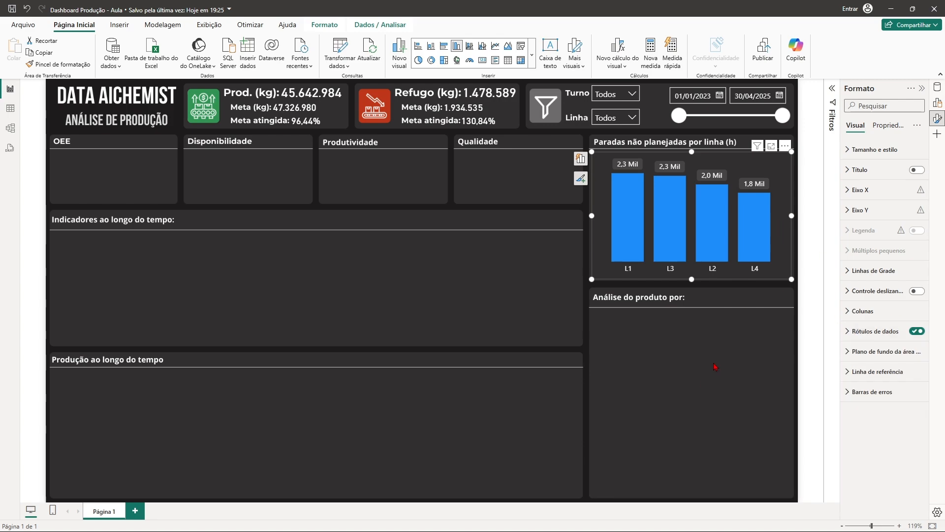
pyautogui.click(862, 311)
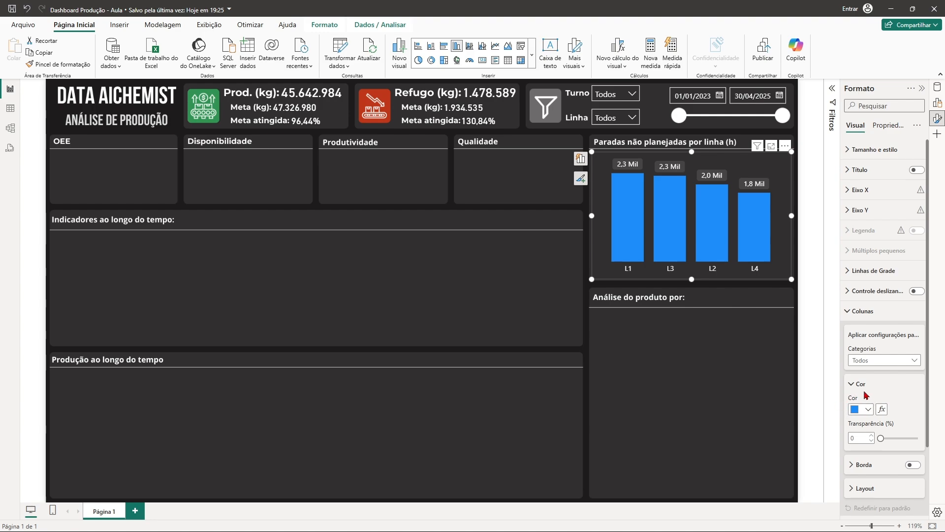
pyautogui.click(865, 410)
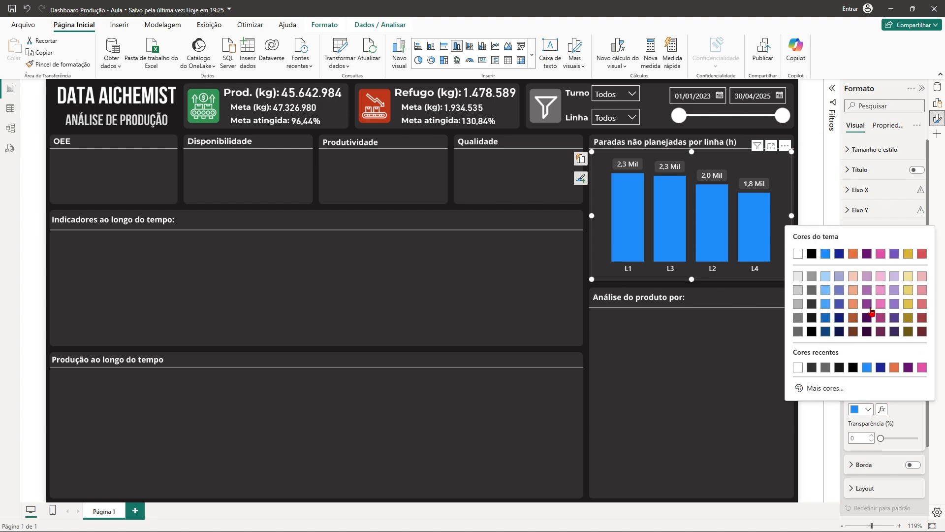
pyautogui.click(908, 367)
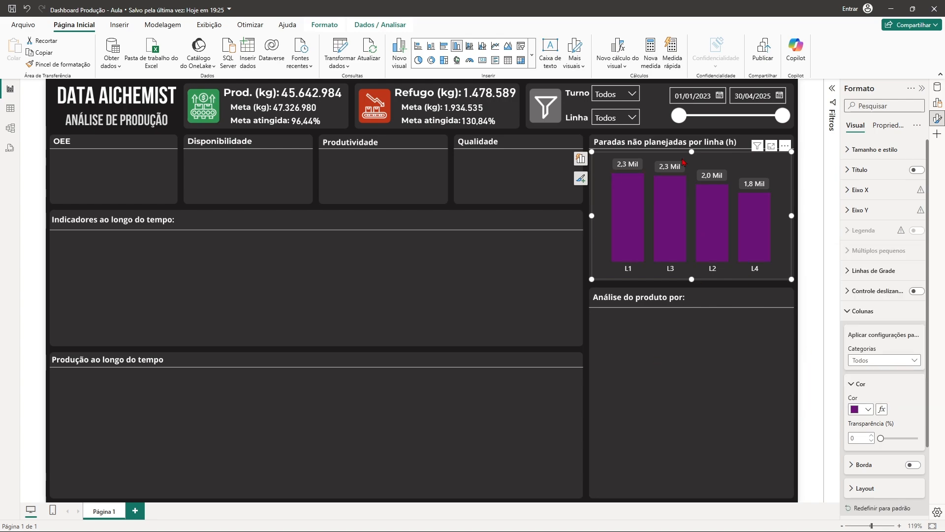
# - Open conditional formatting for the column colour and keep Gradiente as the format style
pyautogui.click(882, 410)
pyautogui.moveTo(425, 115); pyautogui.dragTo(273, 140)
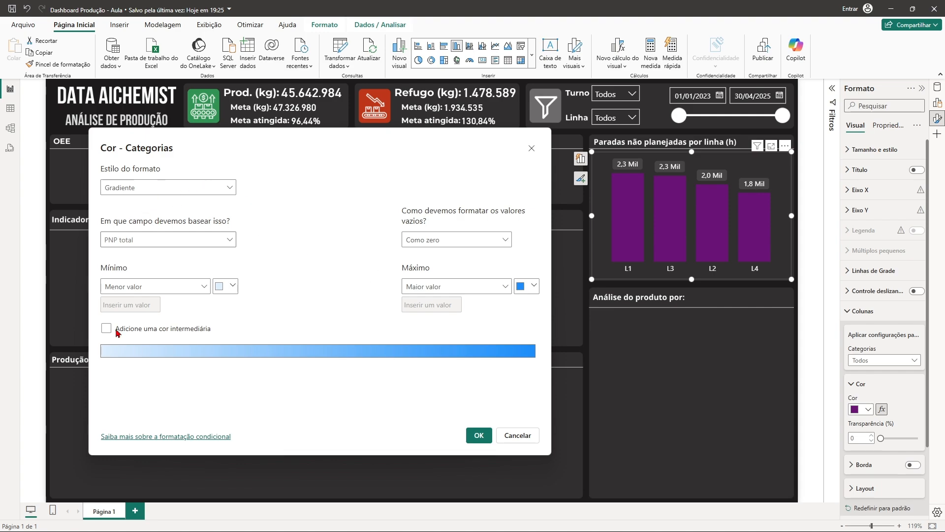
pyautogui.click(177, 187)
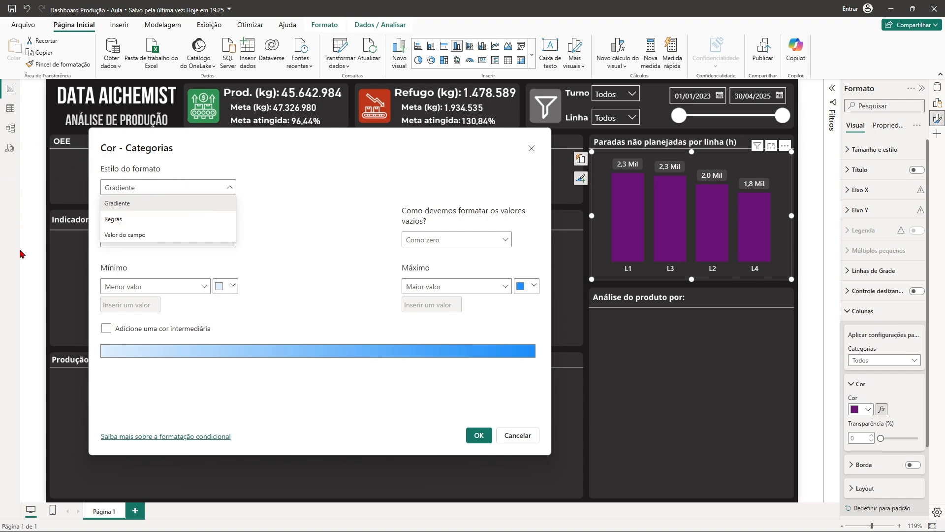
pyautogui.click(129, 206)
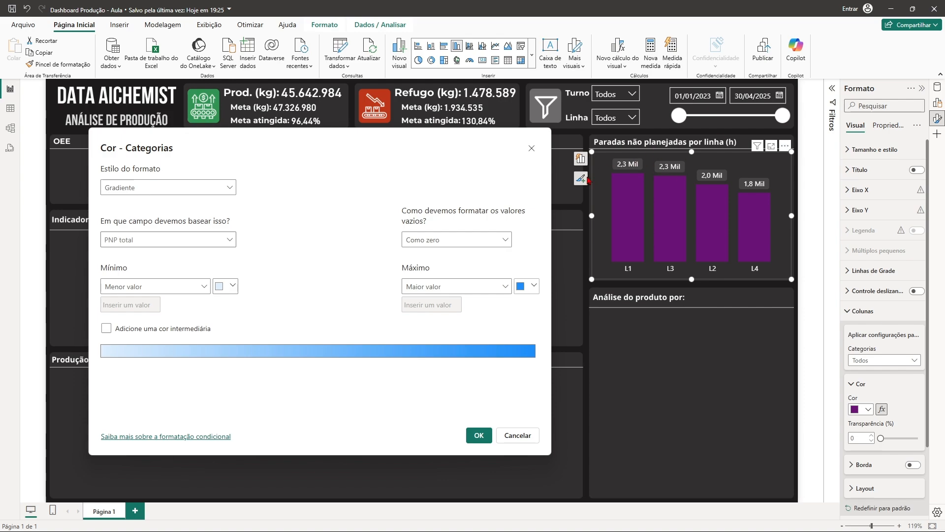
# - Examine the fields the gradient can be based on, including the Medidas table, leaving PNP total selected
pyautogui.click(230, 241)
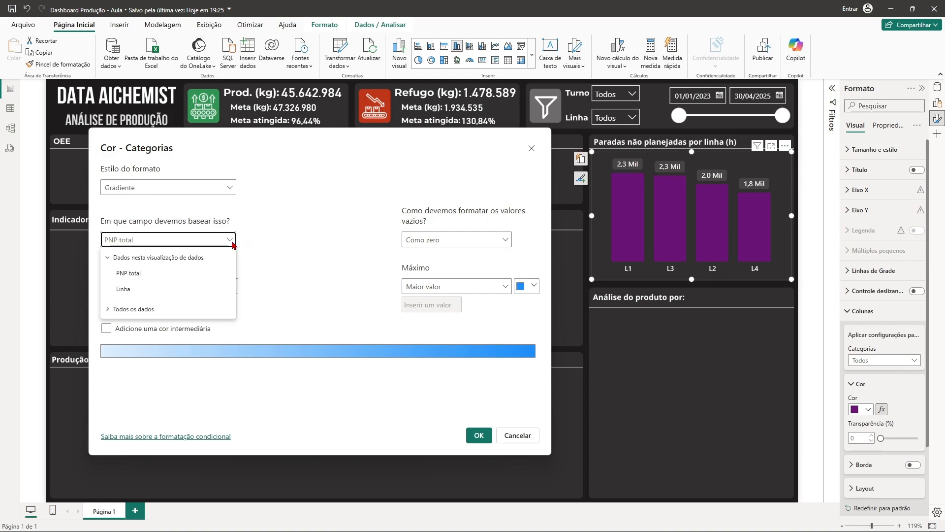
pyautogui.click(108, 309)
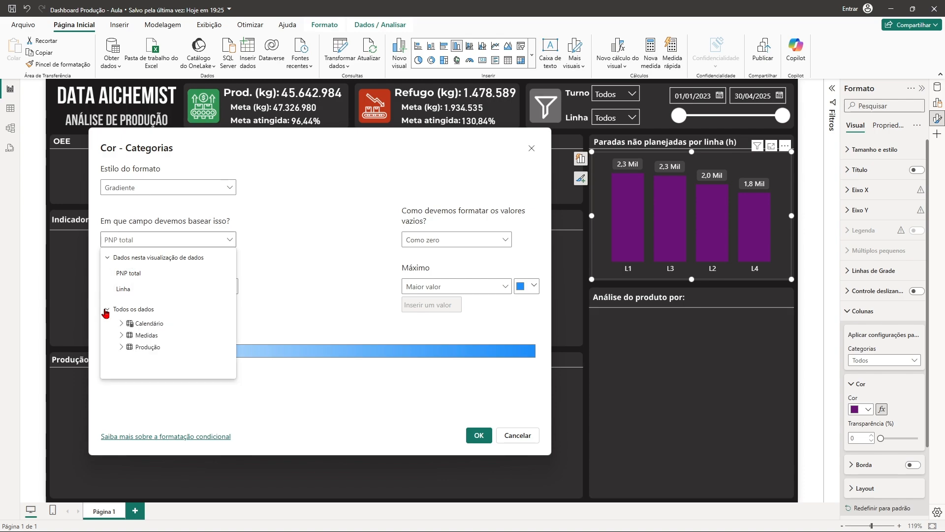
pyautogui.click(123, 337)
pyautogui.scroll(-3, 148, 352)
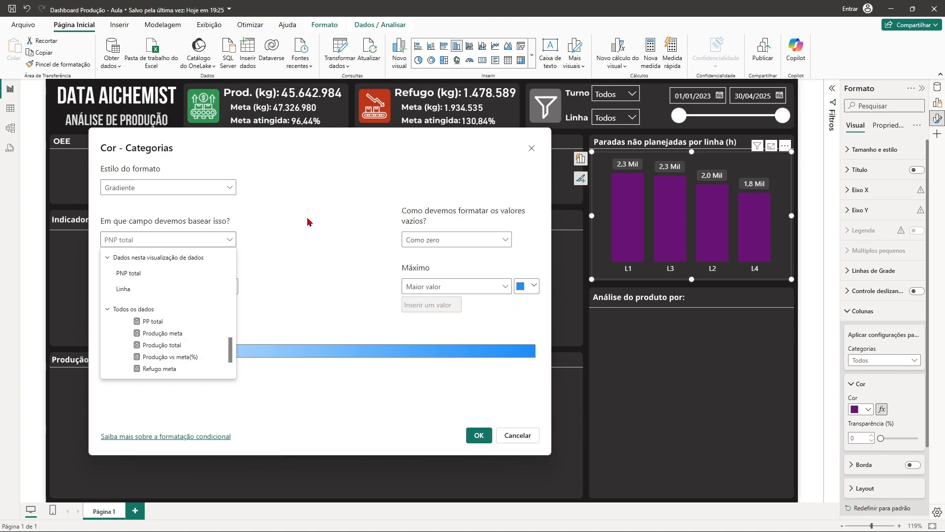
pyautogui.click(107, 310)
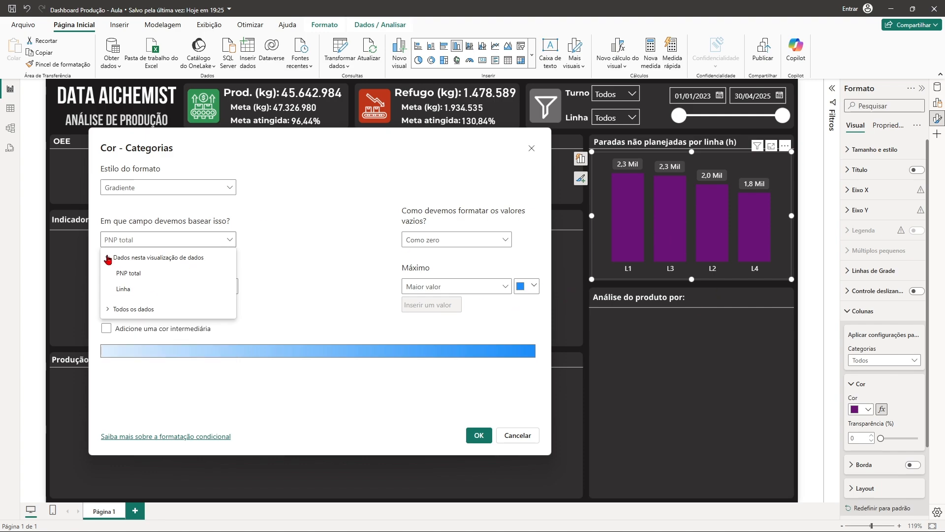
pyautogui.click(107, 258)
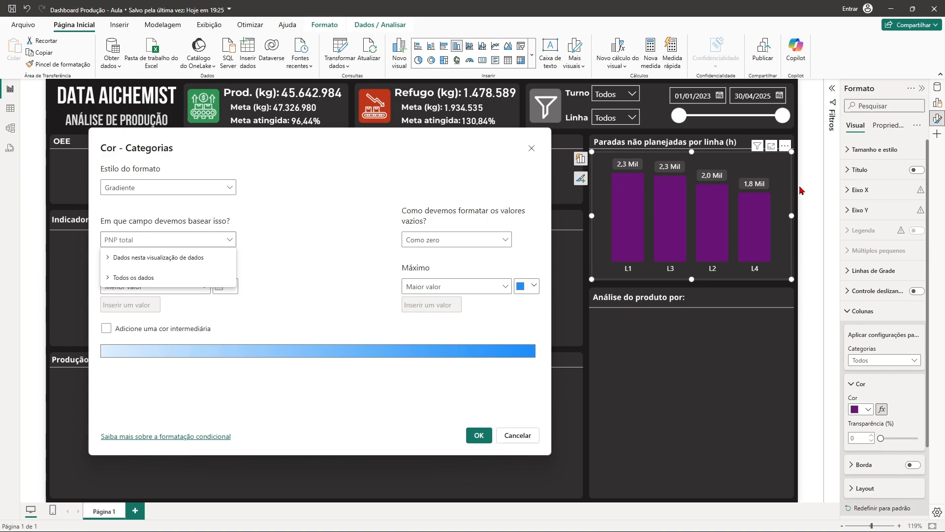
pyautogui.click(292, 239)
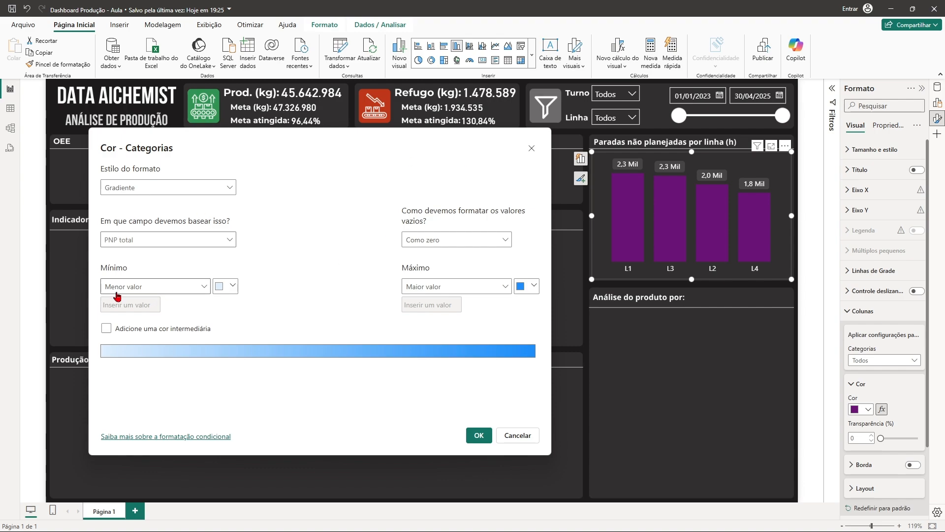
# - Set the gradient's minimum colour to the custom yellow #FFD400
pyautogui.click(231, 287)
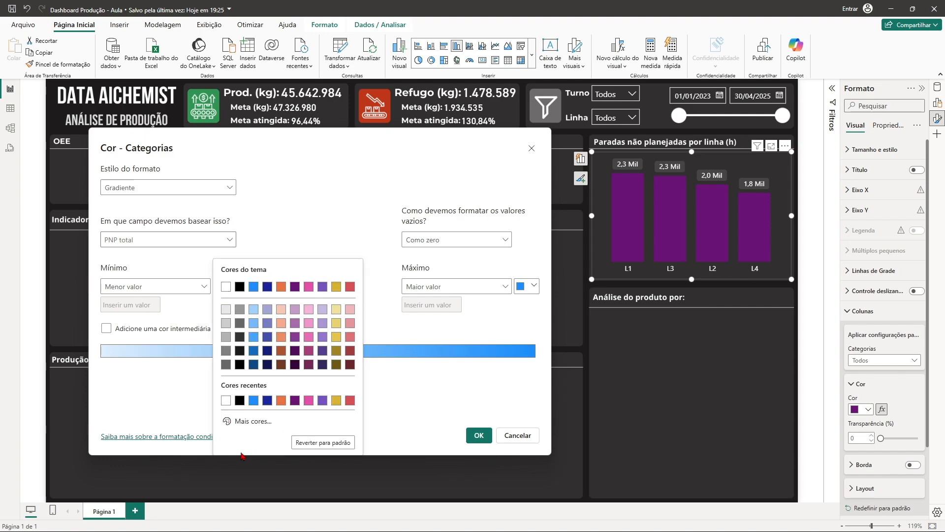
pyautogui.click(247, 420)
pyautogui.tripleClick(256, 410)
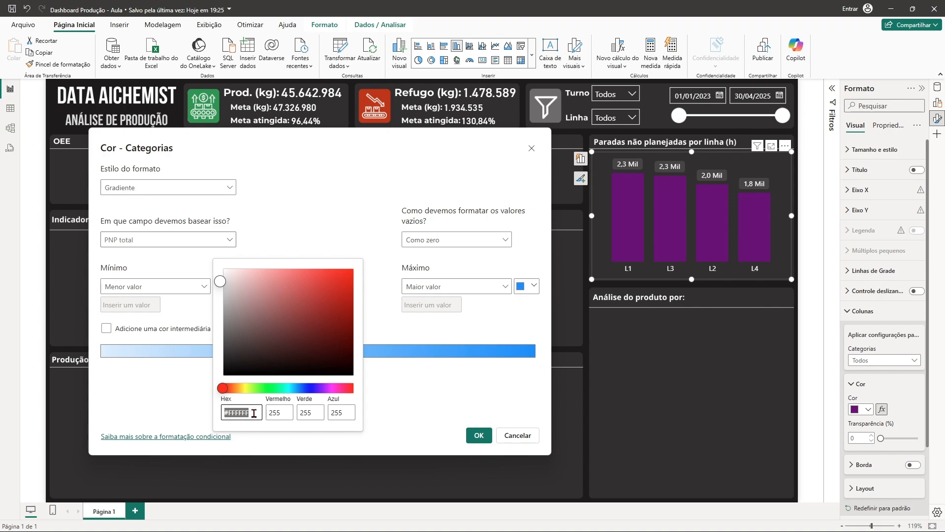
pyautogui.write('#FFD400')
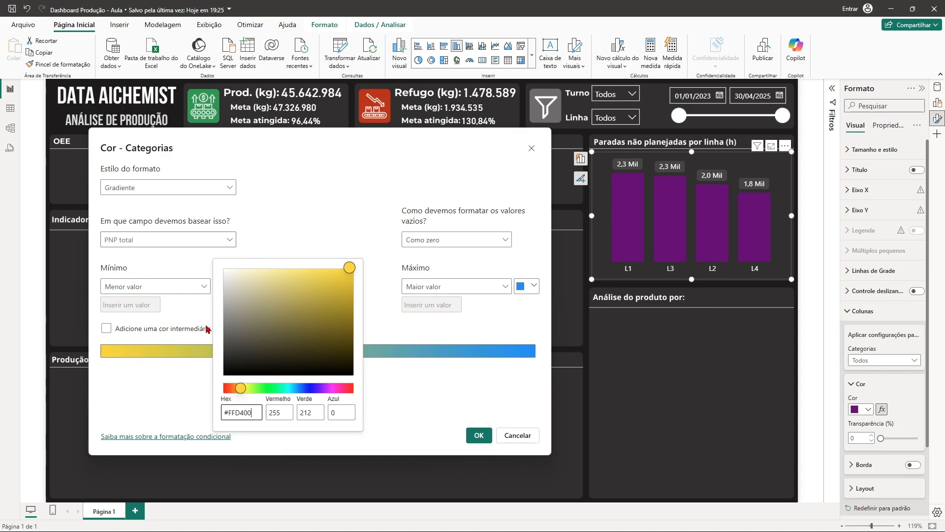
pyautogui.click(406, 392)
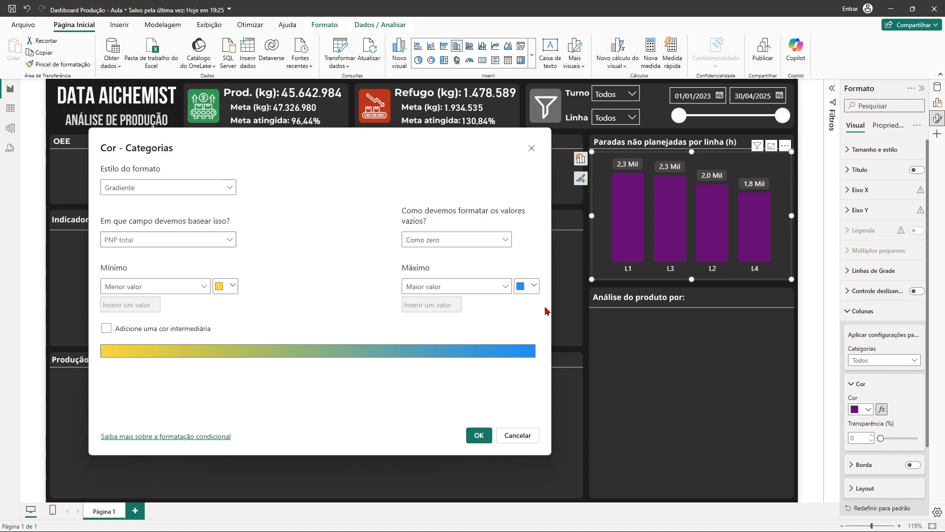
# - Set the gradient's maximum colour to the custom green #40F99B
pyautogui.click(524, 286)
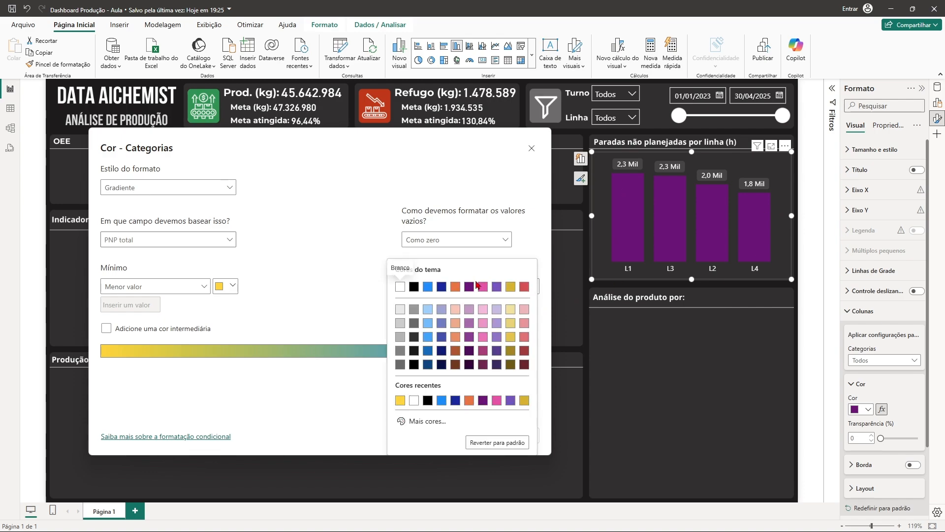
pyautogui.click(420, 422)
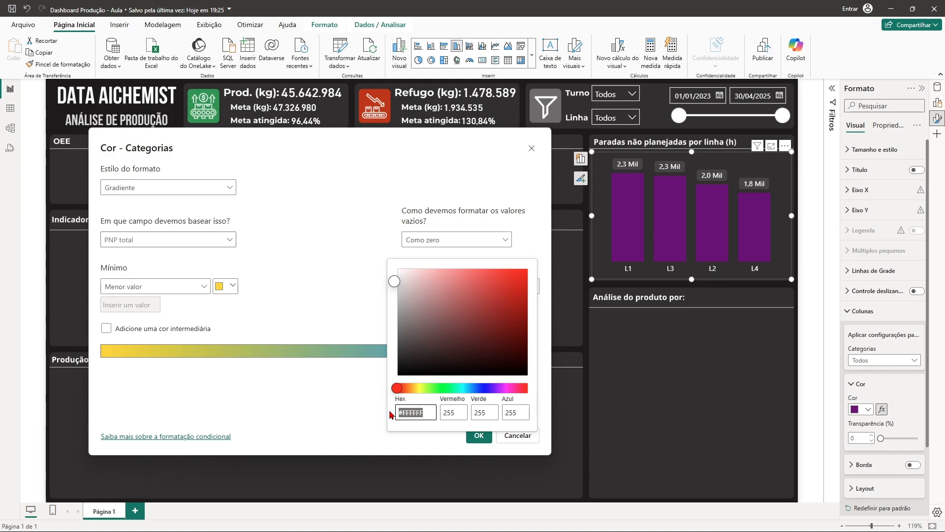
pyautogui.click(451, 388)
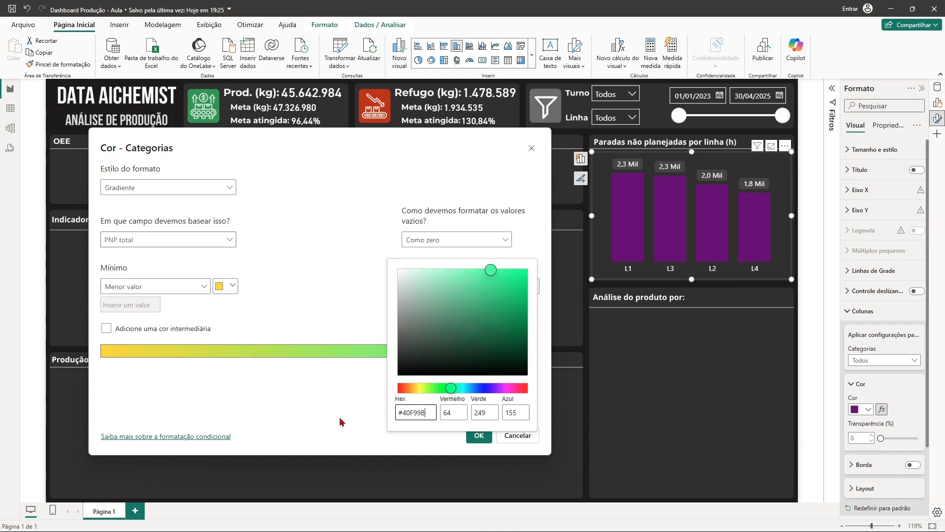
pyautogui.click(348, 403)
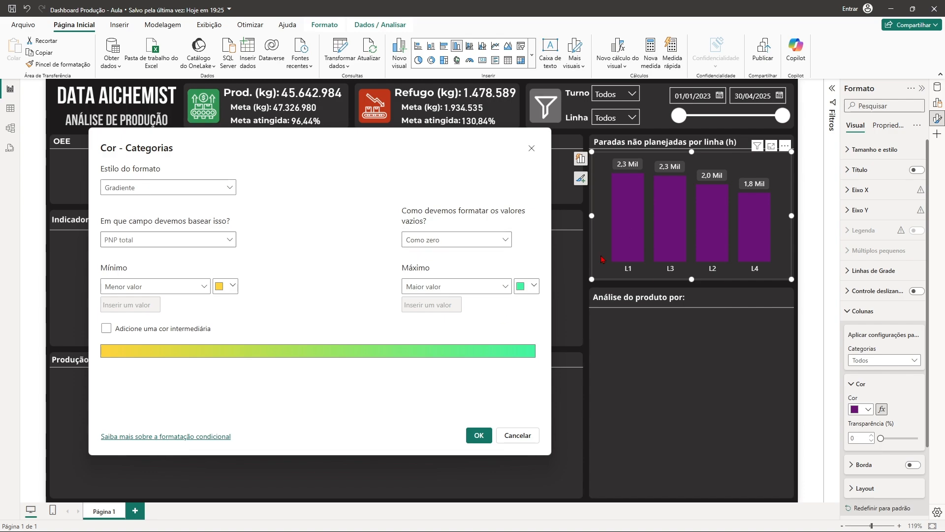
# - Apply the gradient with empty values left as Como zero, and turn off the downtime chart's legend
pyautogui.click(486, 240)
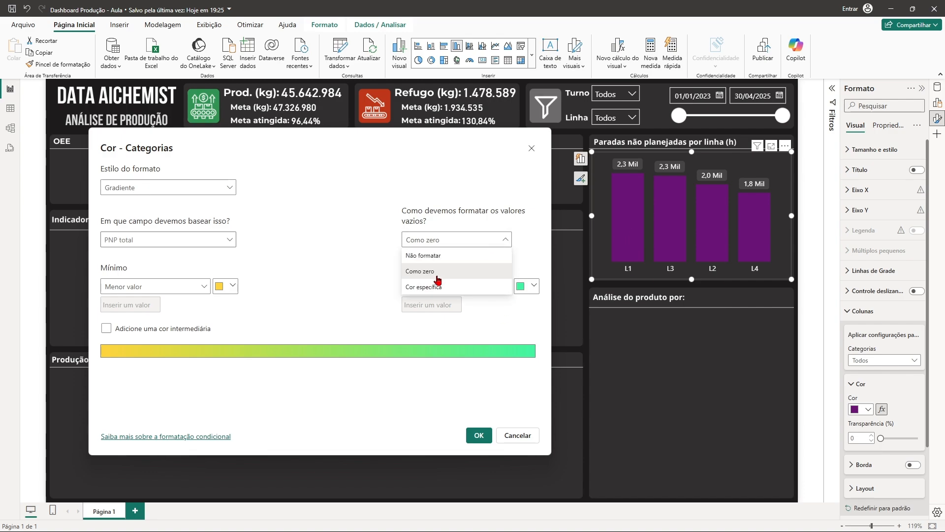
pyautogui.click(380, 190)
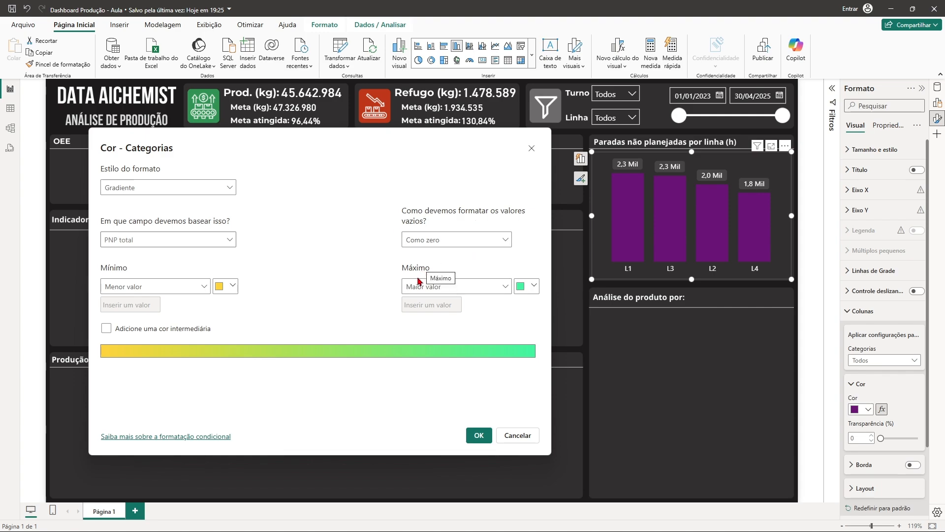
pyautogui.click(479, 436)
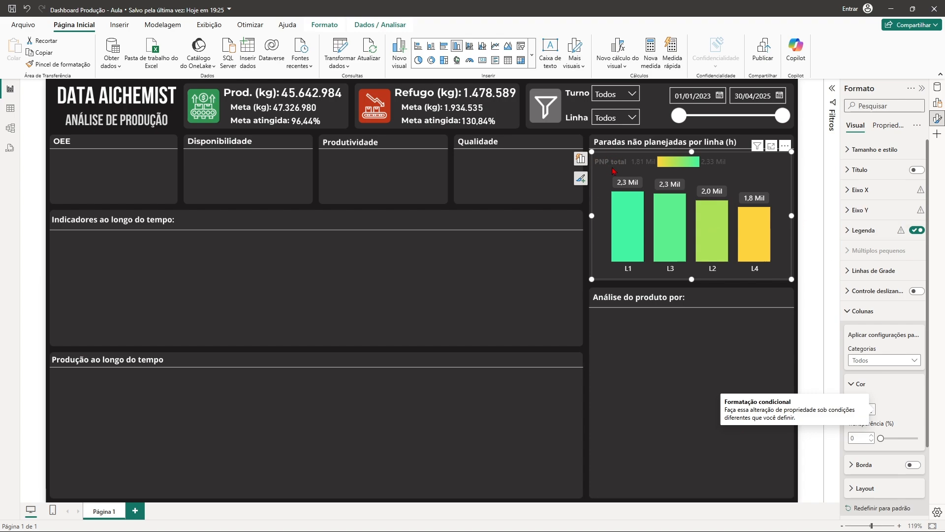
pyautogui.click(915, 231)
pyautogui.click(670, 379)
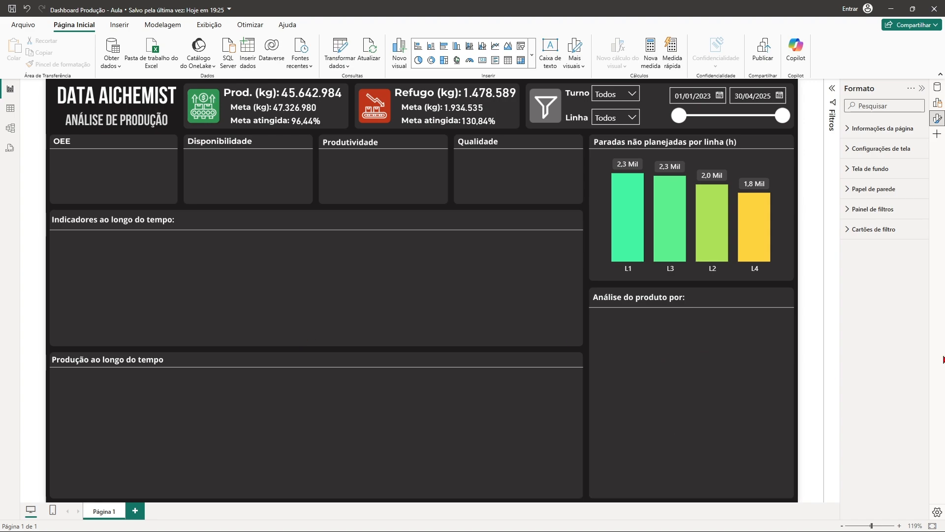
# - Insert a clustered bar chart and fit it into the Análise do produto por area of the page
pyautogui.click(532, 55)
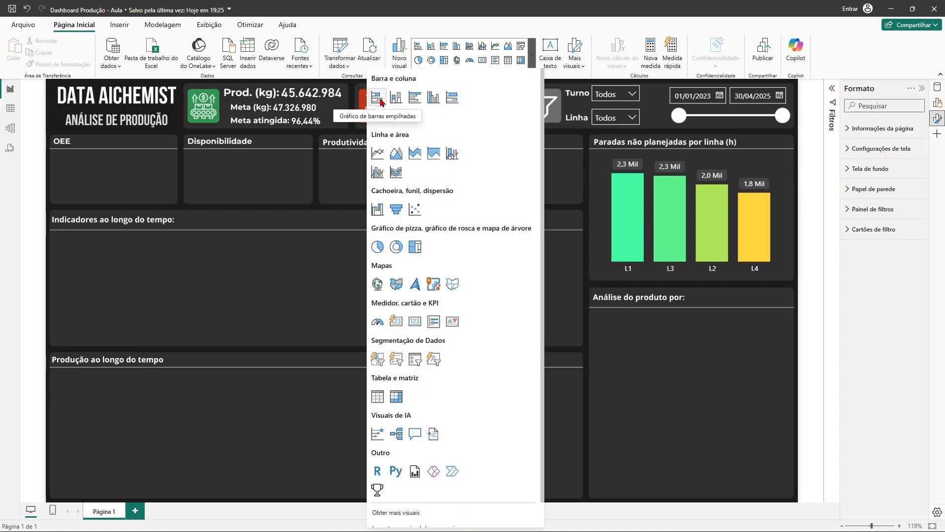
pyautogui.click(415, 101)
pyautogui.moveTo(205, 422); pyautogui.dragTo(667, 405)
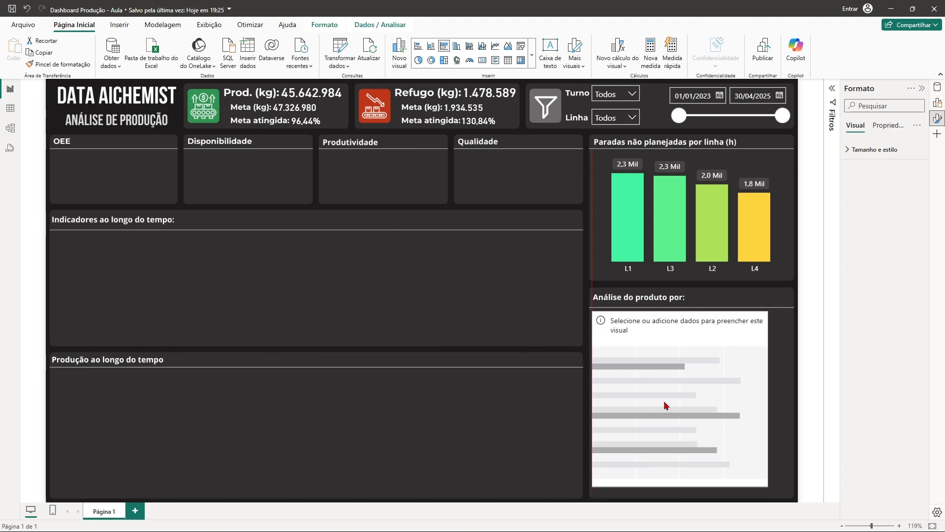
pyautogui.moveTo(768, 487); pyautogui.dragTo(789, 500)
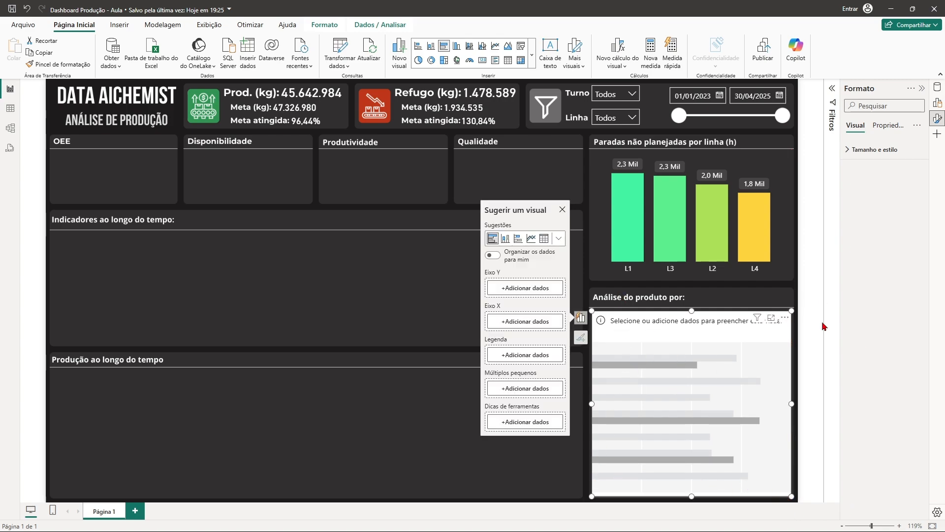
# - Assign the Produto field of the Produção table to the new bar chart's Y axis
pyautogui.click(938, 91)
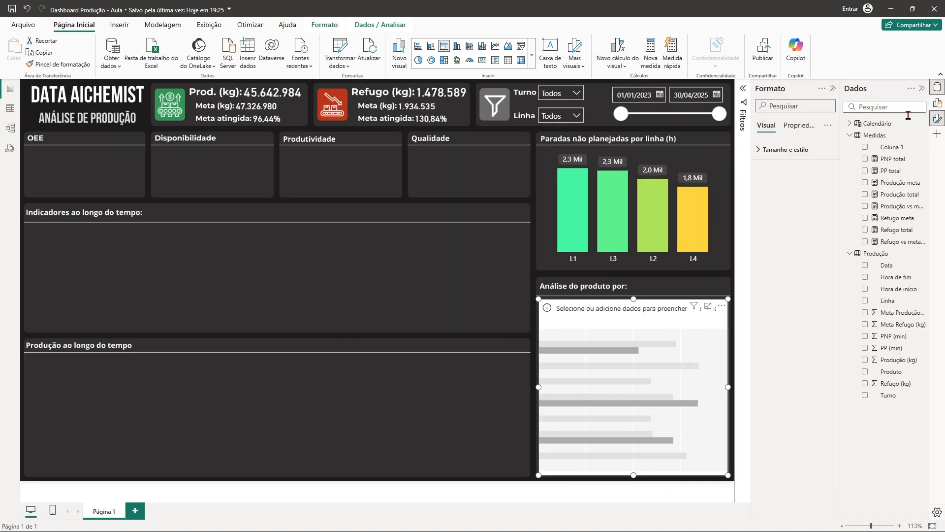
pyautogui.click(939, 105)
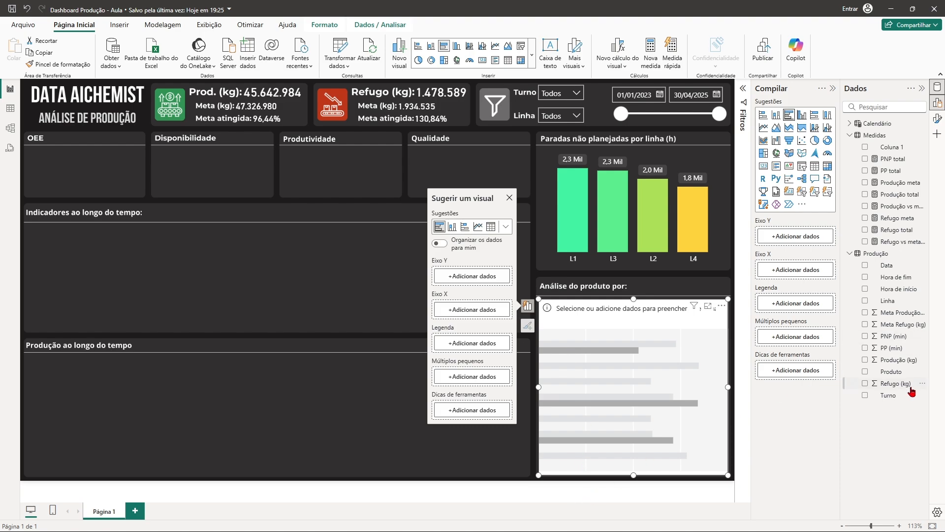
pyautogui.moveTo(897, 372); pyautogui.dragTo(809, 242)
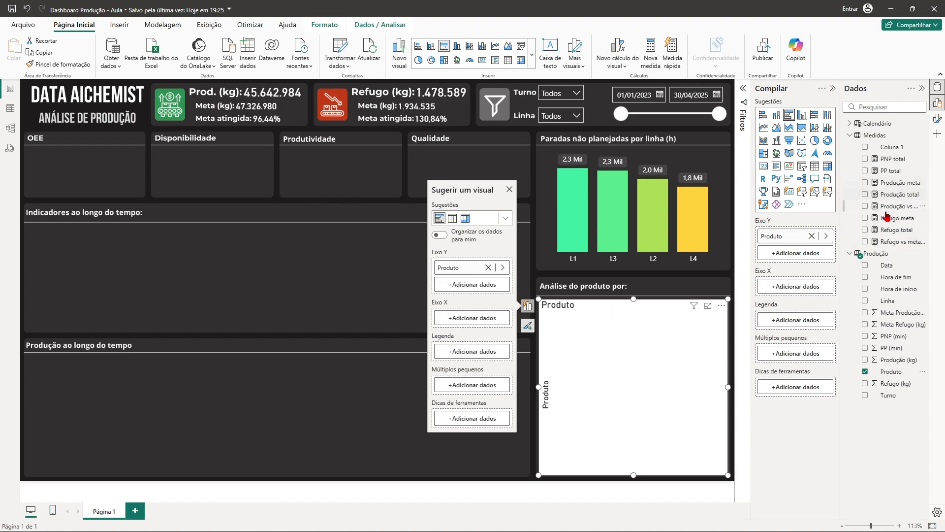
# - Try Produção total and Refugo total together on the bar chart's X axis, and remove both measures
pyautogui.moveTo(901, 194); pyautogui.dragTo(806, 291)
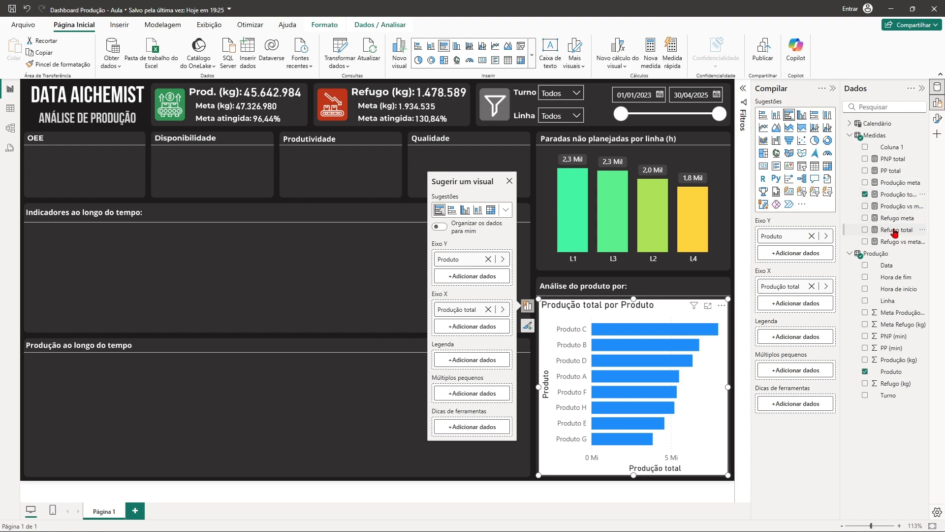
pyautogui.moveTo(895, 231); pyautogui.dragTo(805, 304)
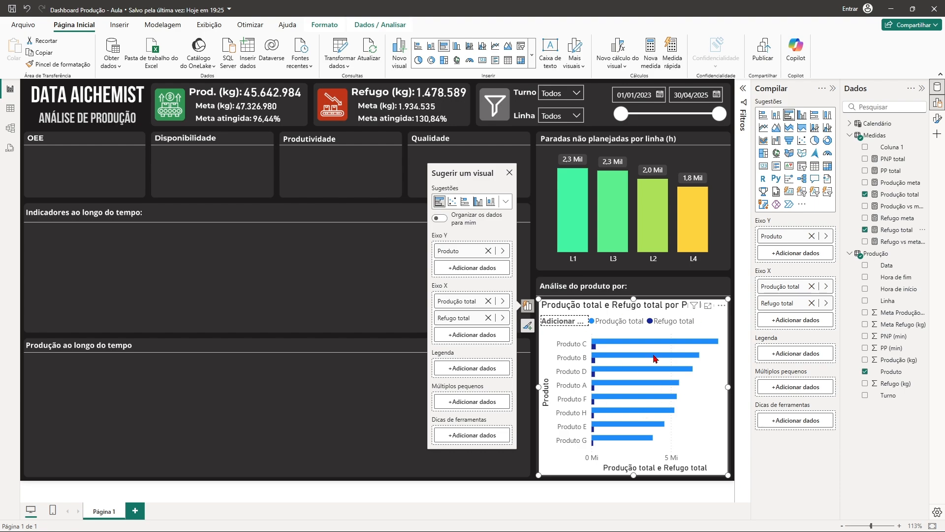
pyautogui.click(812, 287)
pyautogui.click(812, 287)
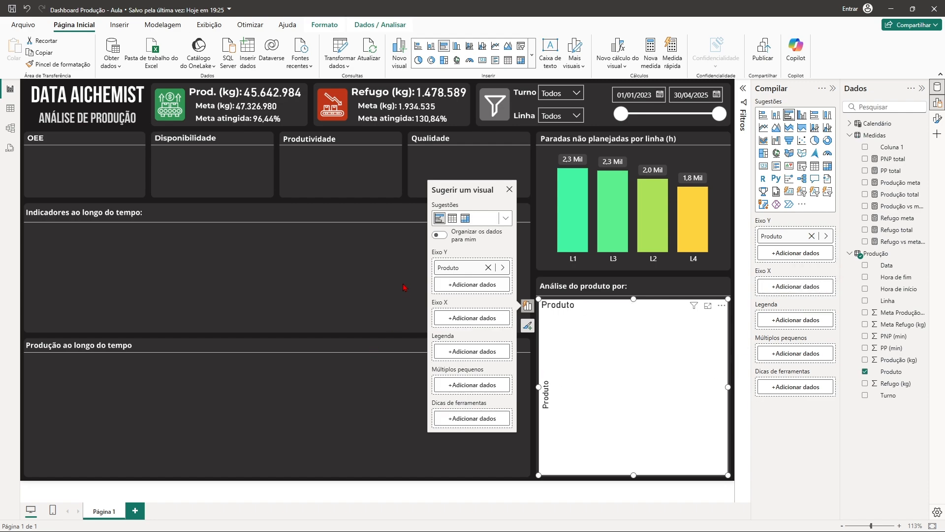
# - Start a new fields parameter and name it "Produção / Refugo"
pyautogui.click(383, 302)
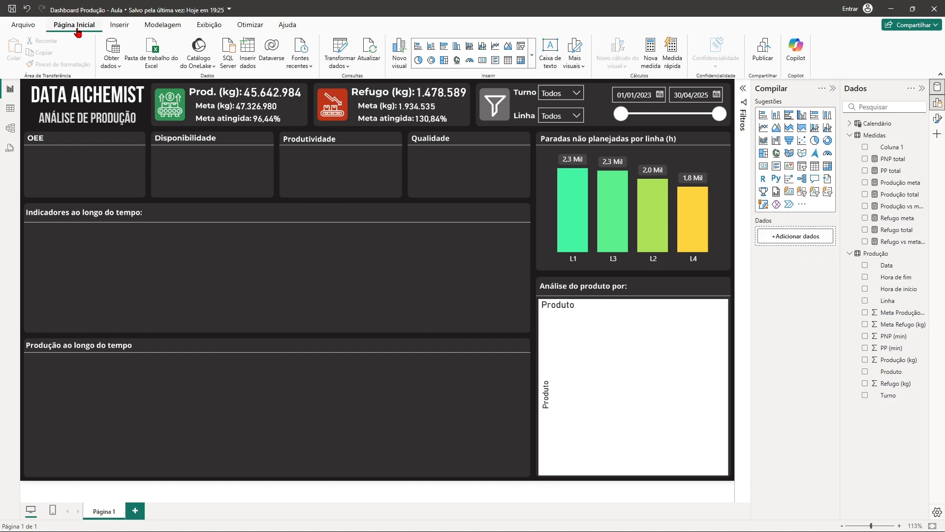
pyautogui.click(175, 28)
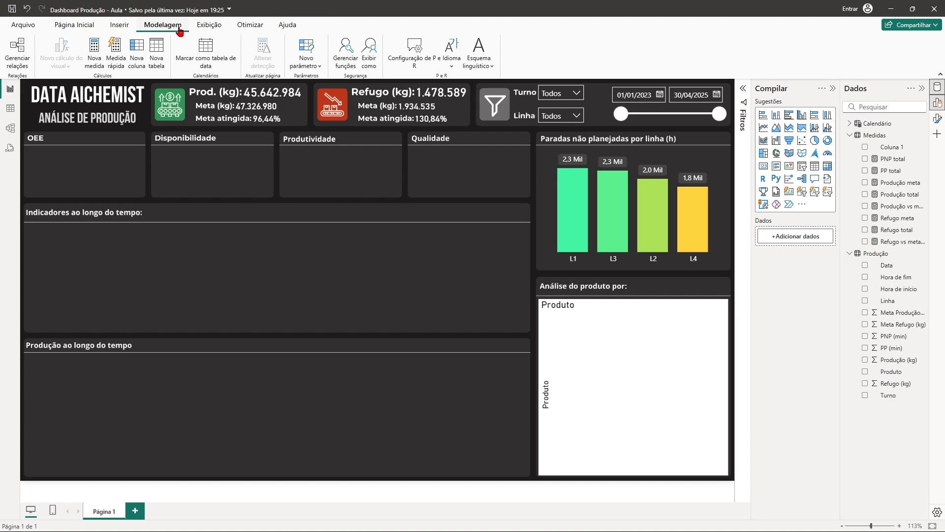
pyautogui.click(311, 69)
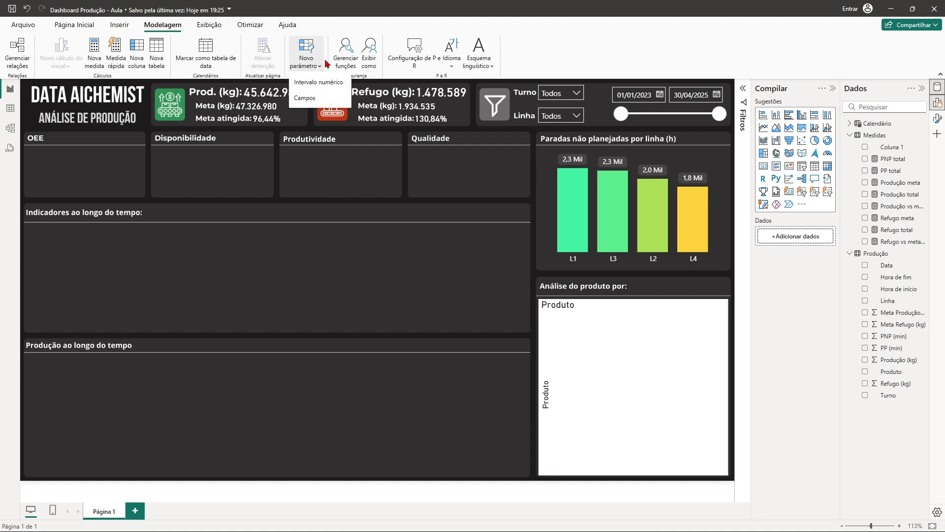
pyautogui.click(306, 98)
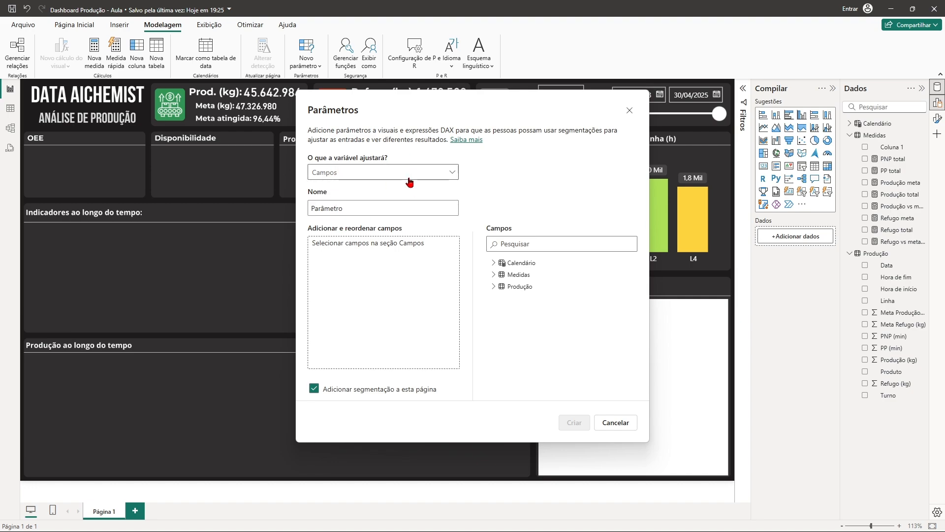
pyautogui.doubleClick(359, 210)
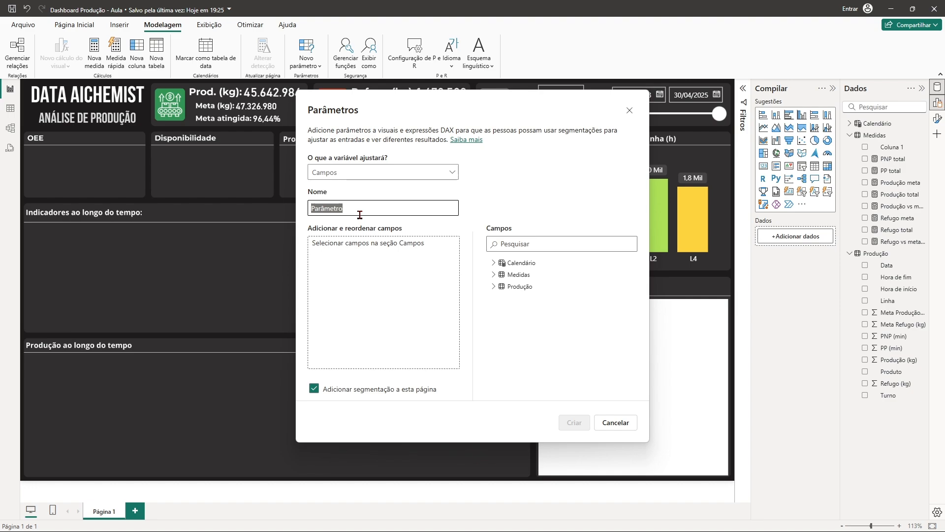
pyautogui.write('Produção /')
pyautogui.click(409, 250)
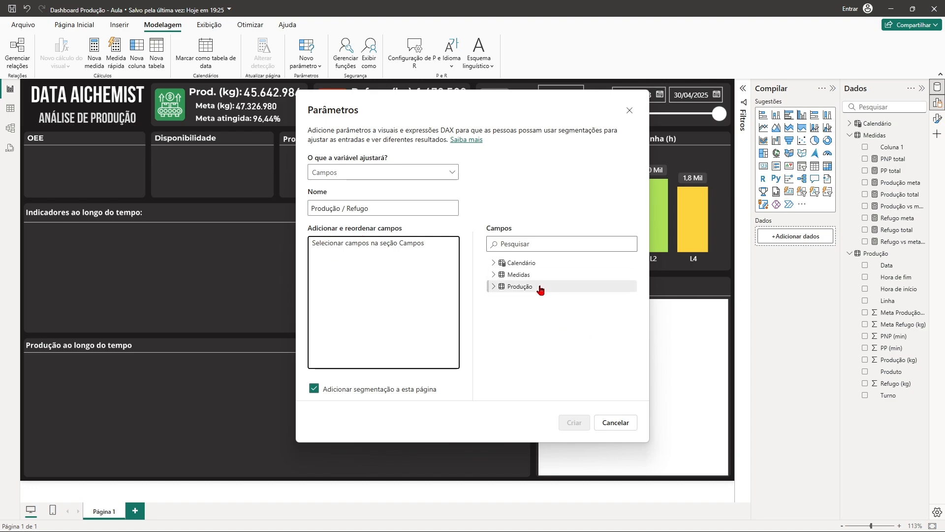
# - Add the measures Produção total and Refugo total to the parameter, and create it with a slicer on this page
pyautogui.click(493, 274)
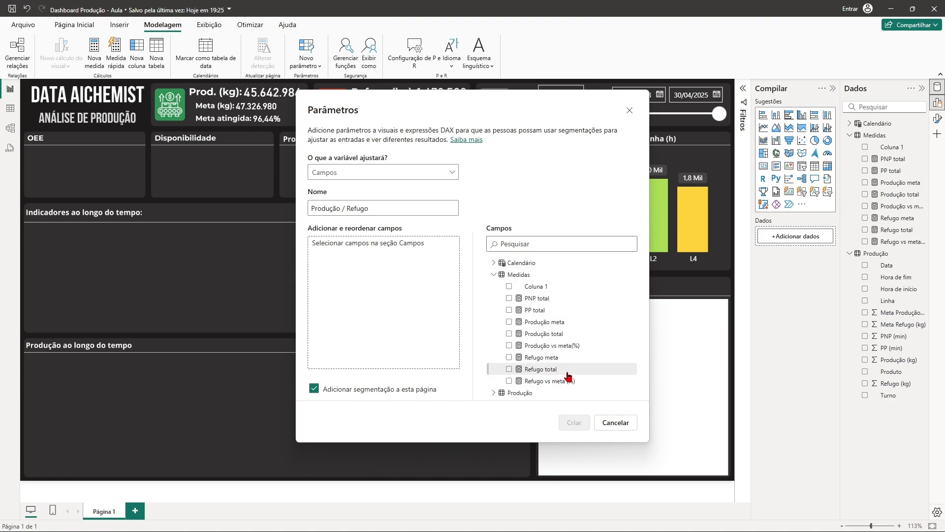
pyautogui.moveTo(521, 334); pyautogui.dragTo(383, 266)
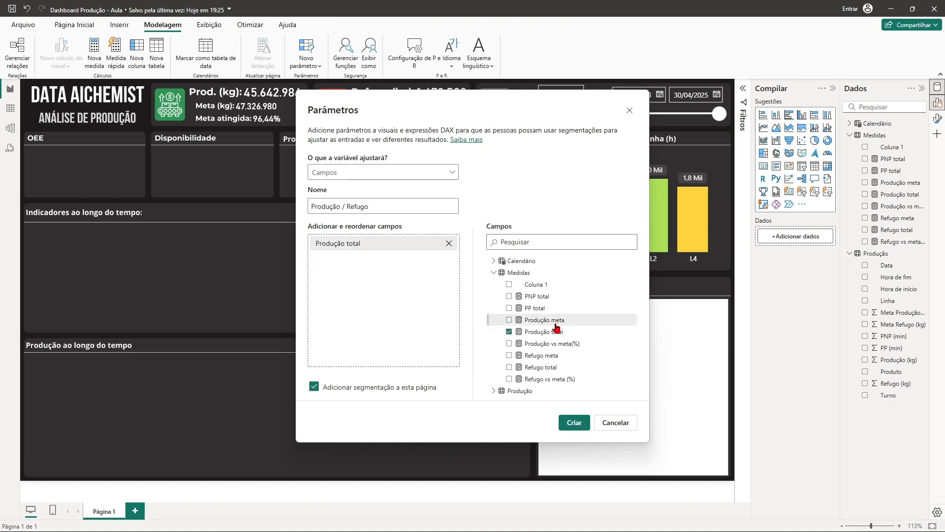
pyautogui.moveTo(554, 368); pyautogui.dragTo(396, 292)
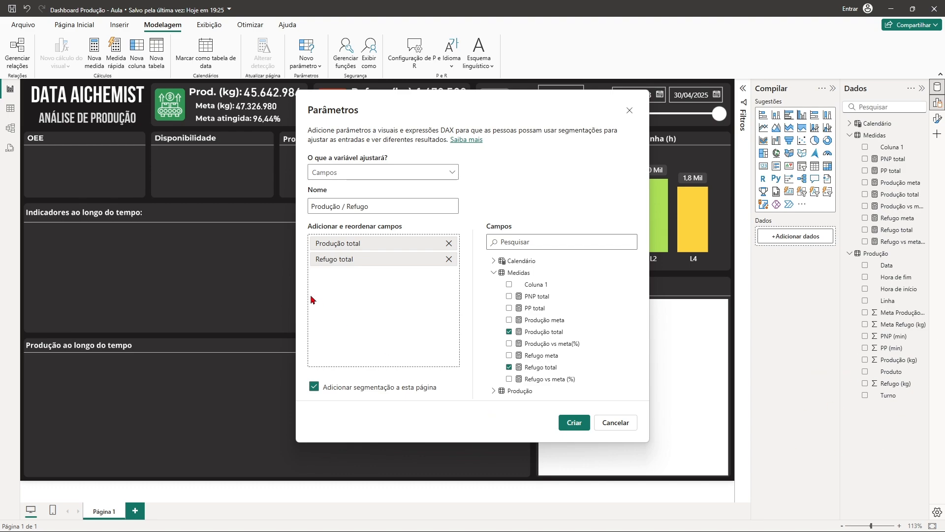
pyautogui.click(577, 426)
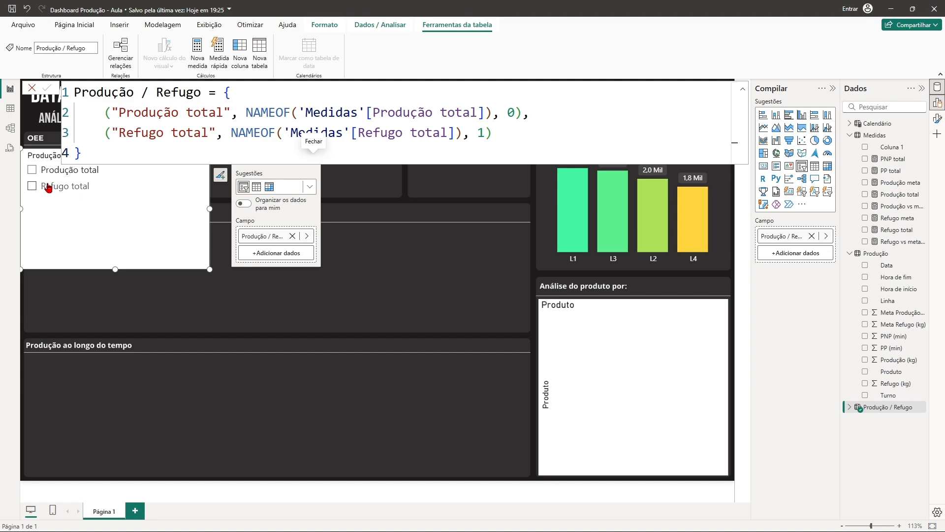
# - Shorten the first display label in the parameter's DAX definition to "Produção"
pyautogui.click(221, 113)
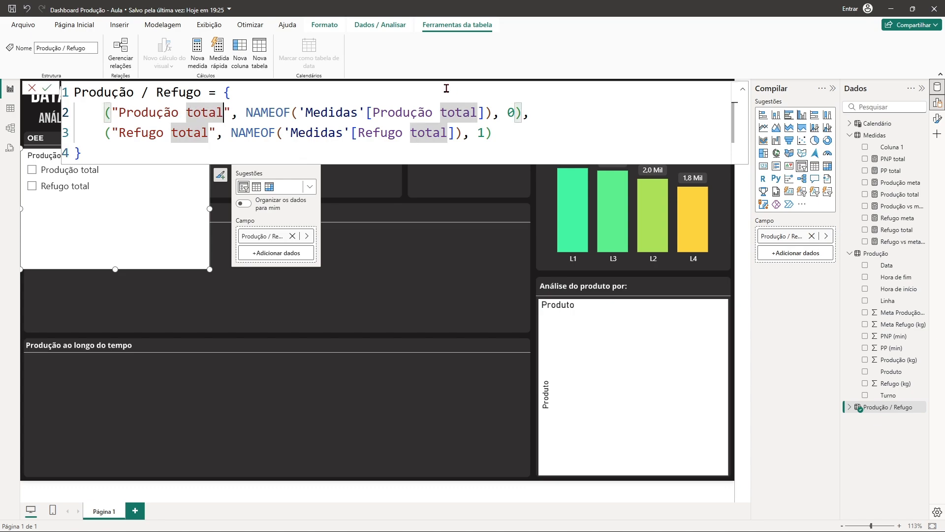
pyautogui.press('BackSpace')
pyautogui.press('BackSpace')
pyautogui.press('BackSpace')
pyautogui.press('BackSpace')
pyautogui.press('BackSpace')
pyautogui.press('BackSpace')
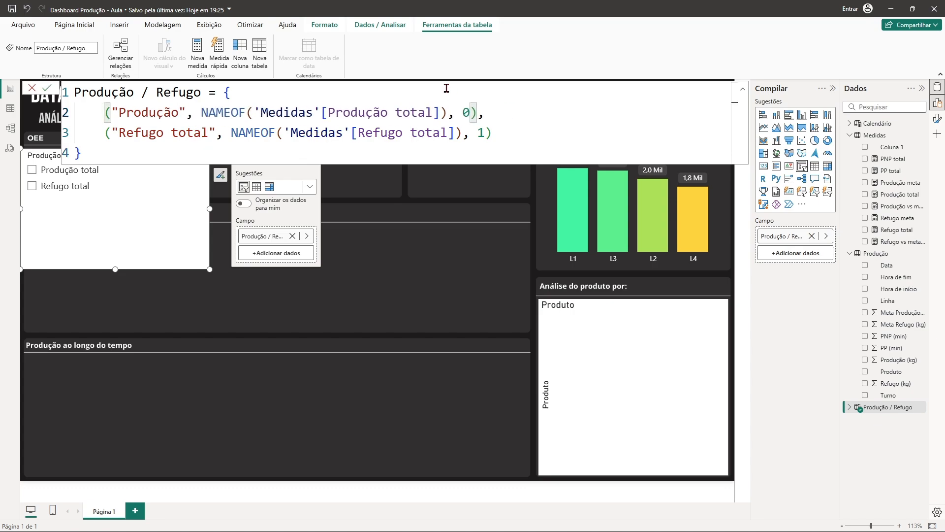
# - Shorten the second display label in the parameter's DAX definition to "Refugo" and commit the formula
pyautogui.press('Down')
pyautogui.press('Right')
pyautogui.press('Right')
pyautogui.press('Right')
pyautogui.press('Right')
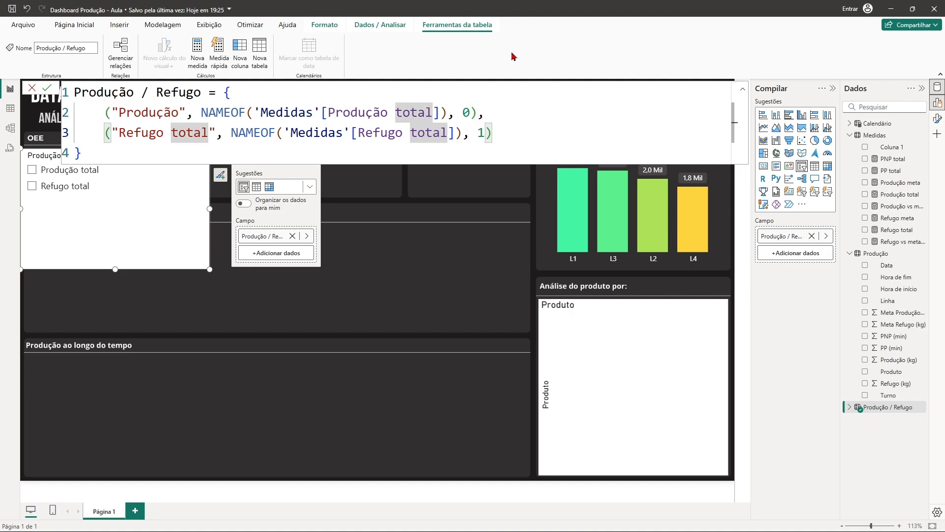
pyautogui.press('BackSpace')
pyautogui.press('BackSpace')
pyautogui.press('BackSpace')
pyautogui.press('BackSpace')
pyautogui.press('BackSpace')
pyautogui.press('BackSpace')
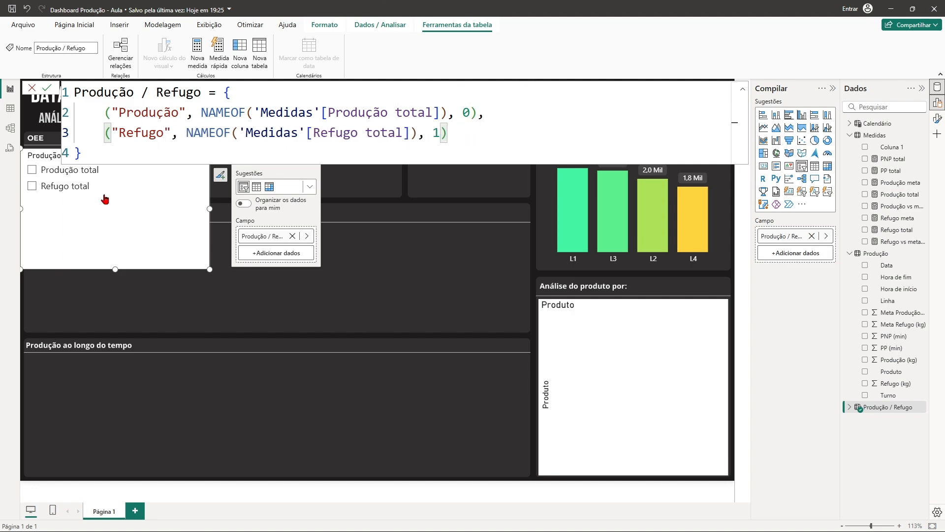
pyautogui.press('Return')
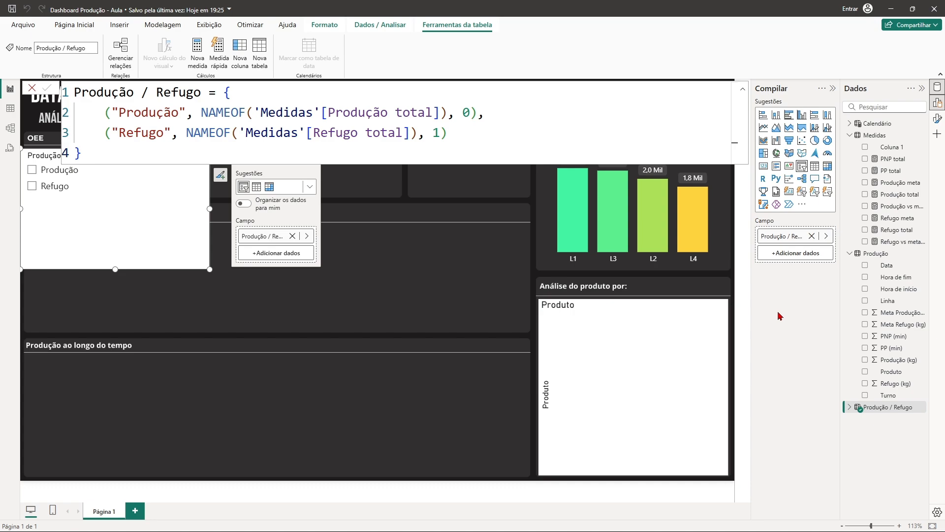
# - Close the formula editor and move the Produção / Refugo slicer to the middle of the report page
pyautogui.click(874, 253)
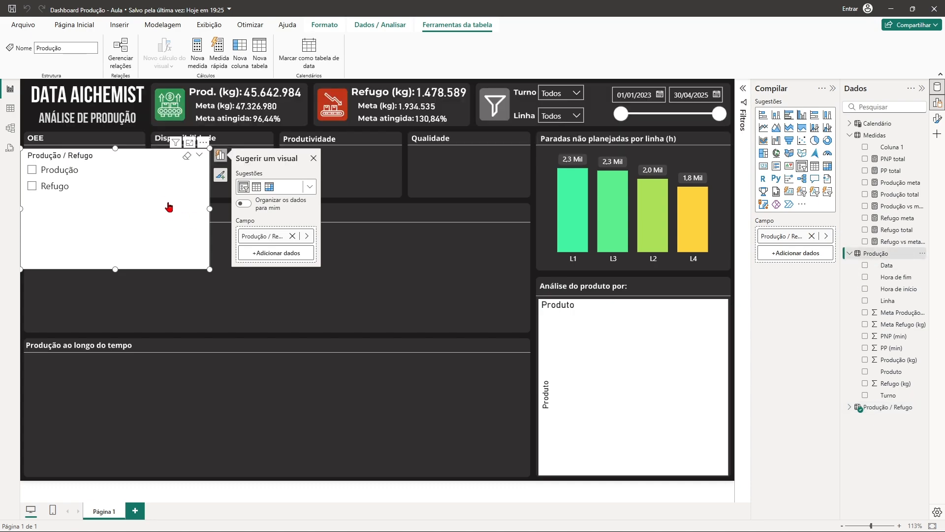
pyautogui.moveTo(129, 215); pyautogui.dragTo(160, 274)
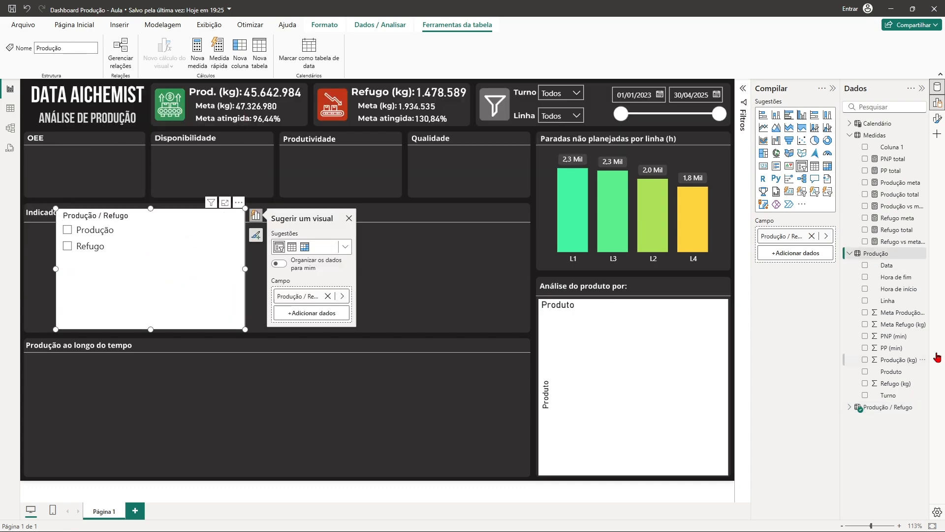
pyautogui.click(883, 413)
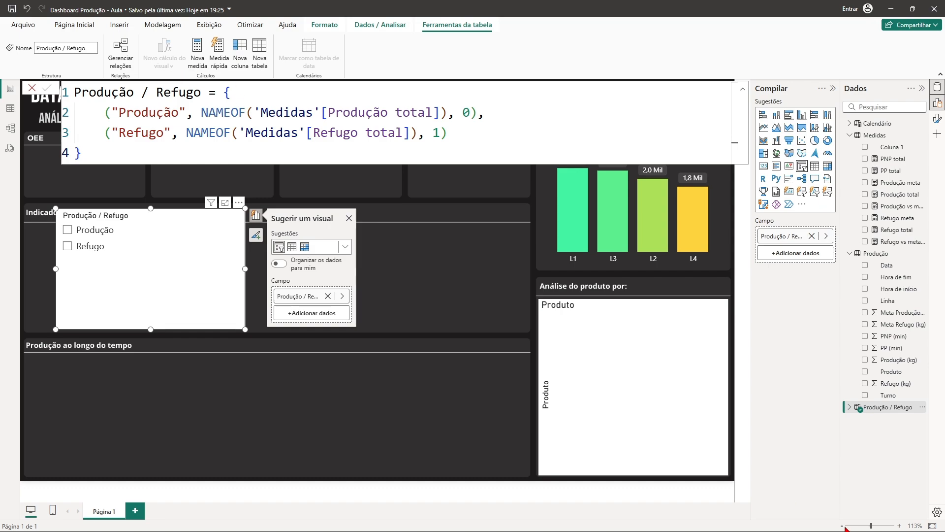
pyautogui.click(874, 254)
pyautogui.moveTo(170, 259); pyautogui.dragTo(392, 284)
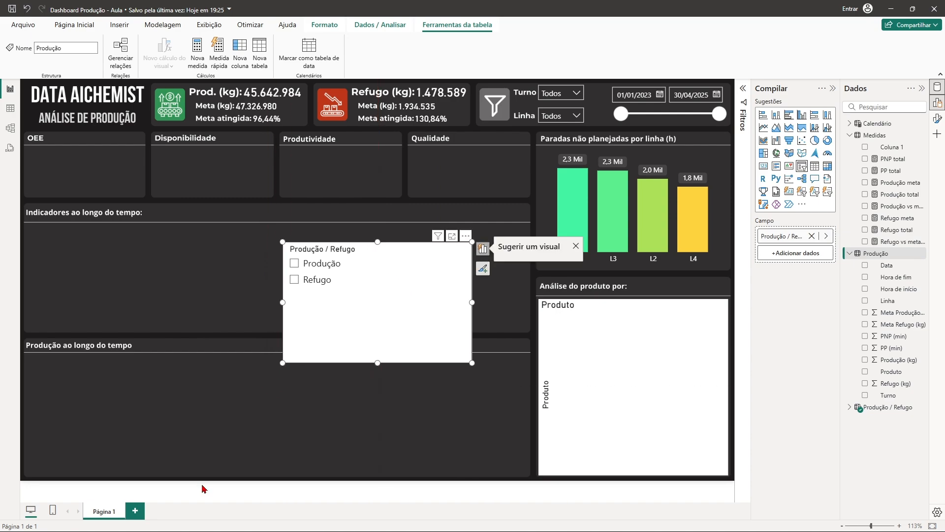
# - Copy the Linha slicer's formatting onto the Produção / Refugo slicer with the format painter
pyautogui.click(589, 120)
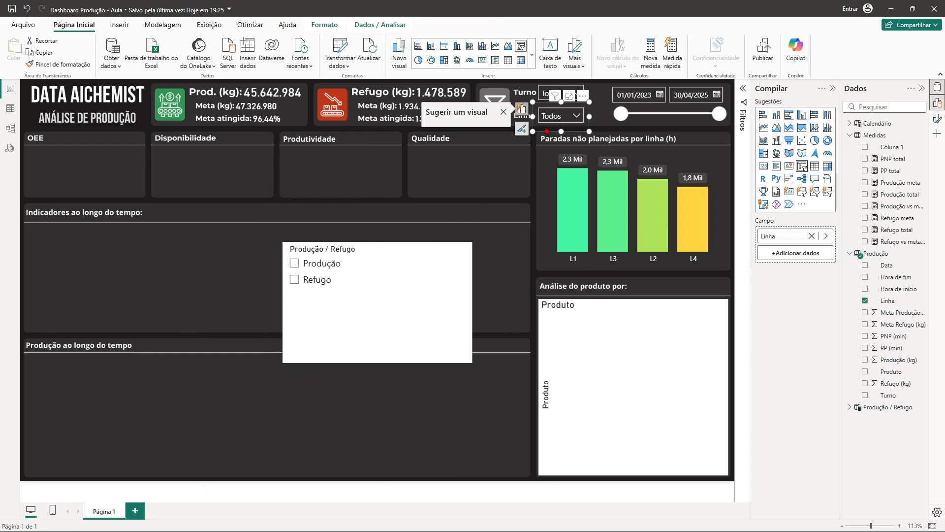
pyautogui.click(70, 66)
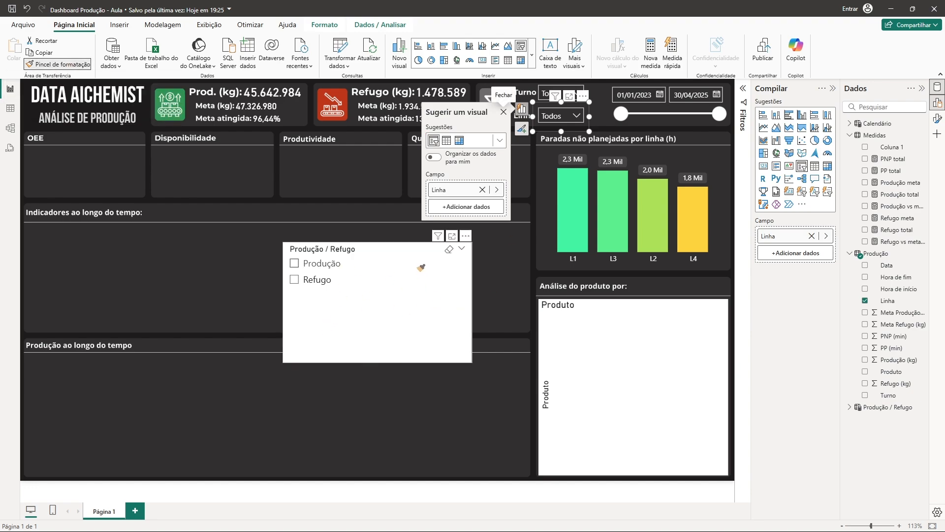
pyautogui.click(442, 292)
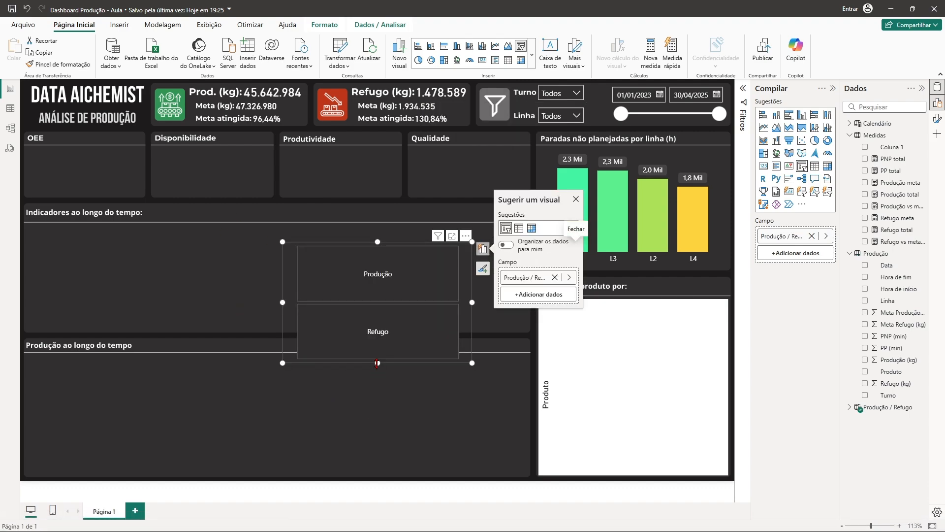
# - Shrink the Produção / Refugo slicer in height and width so its two options sit side by side in one row
pyautogui.moveTo(378, 363); pyautogui.dragTo(377, 299)
pyautogui.moveTo(282, 270); pyautogui.dragTo(321, 270)
pyautogui.moveTo(397, 298); pyautogui.dragTo(413, 270)
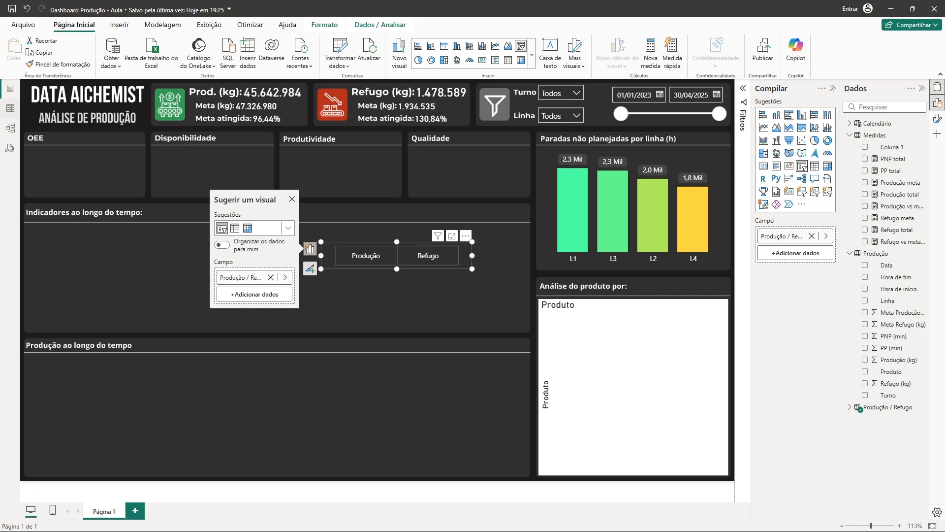
# - Try the Lista vertical and Suspenso styles on the Produção / Refugo slicer and return it to the Bloco style
pyautogui.click(937, 121)
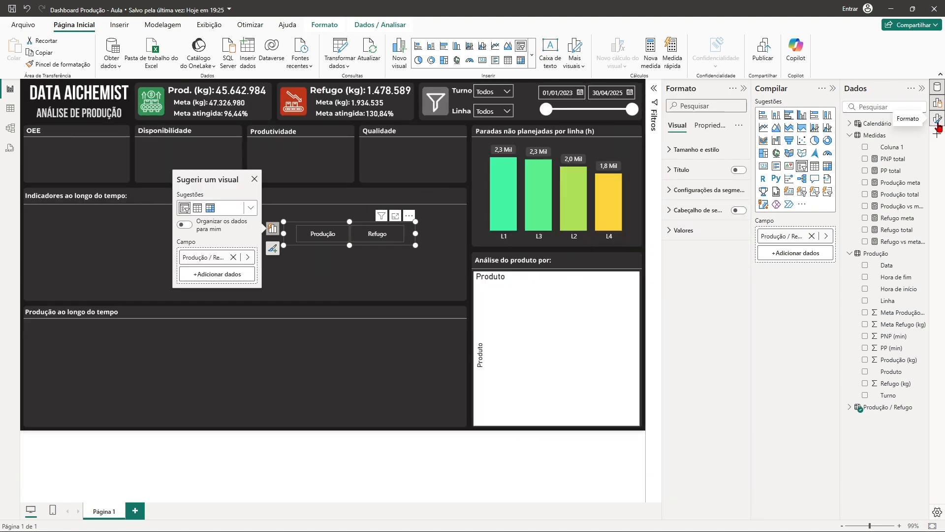
pyautogui.click(832, 89)
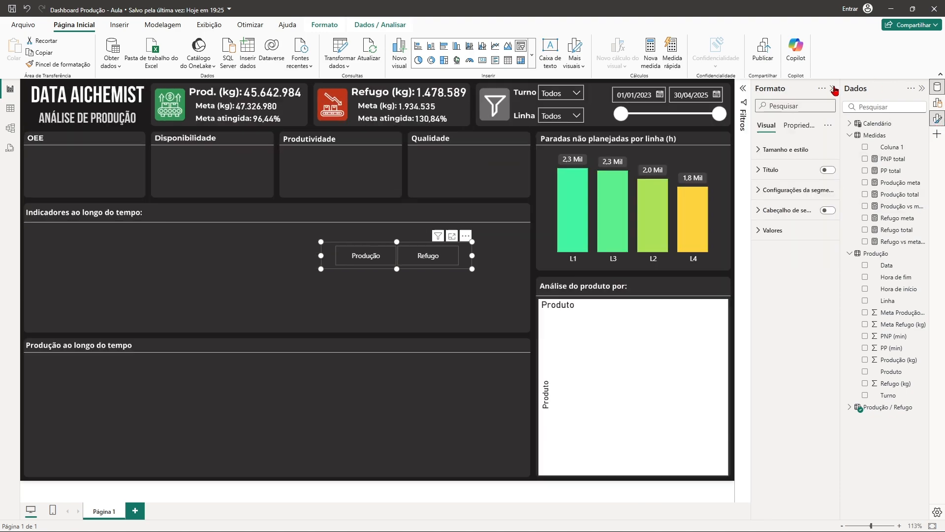
pyautogui.click(762, 197)
pyautogui.click(793, 213)
pyautogui.click(784, 246)
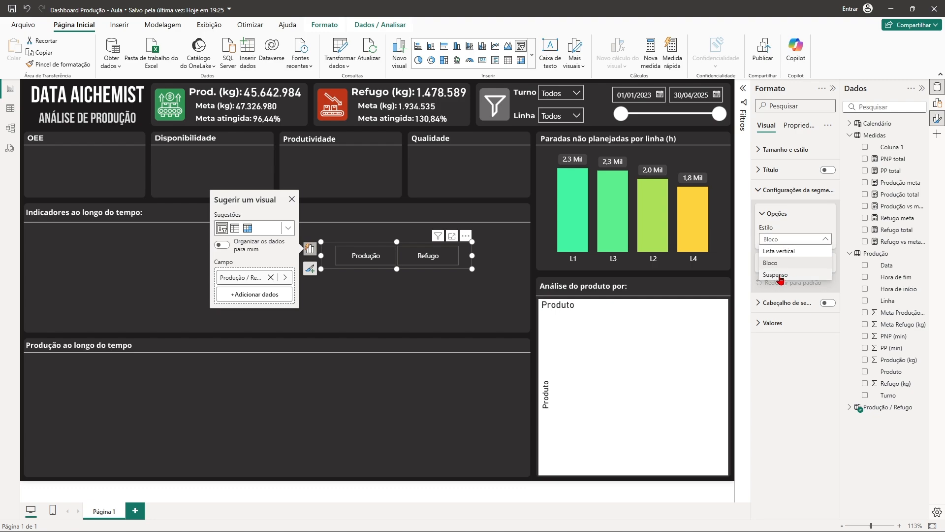
pyautogui.click(784, 255)
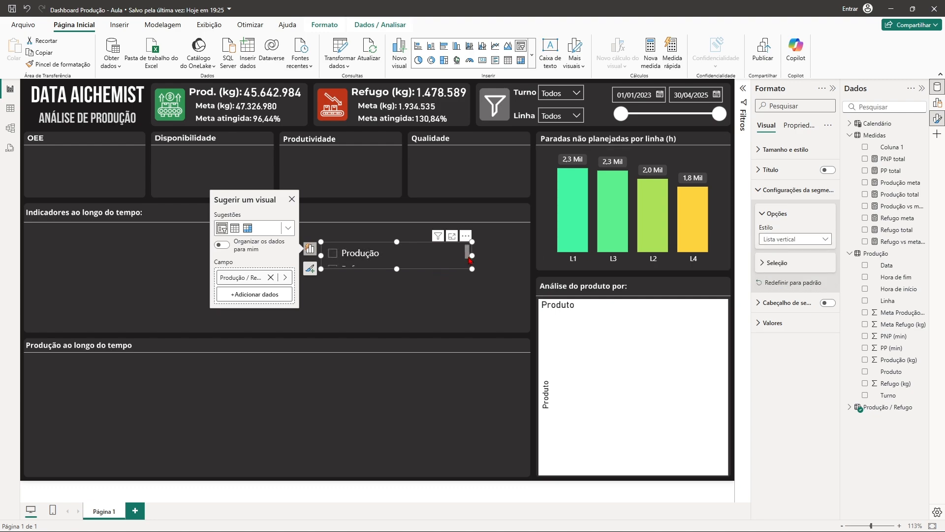
pyautogui.click(788, 239)
pyautogui.click(777, 275)
pyautogui.click(466, 256)
pyautogui.click(463, 256)
pyautogui.click(806, 239)
pyautogui.click(778, 262)
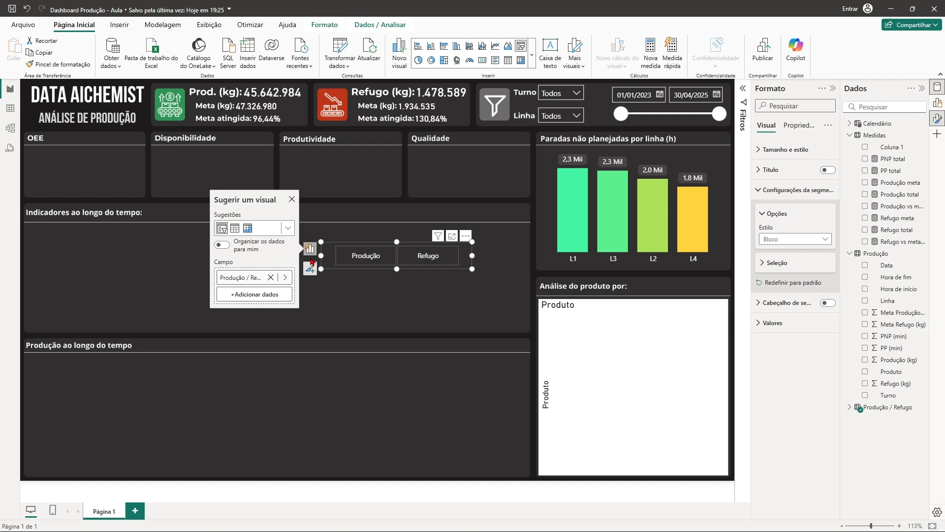
# - Narrow the Produção / Refugo slicer and place it beside the "Análise do produto por:" heading
pyautogui.moveTo(321, 255); pyautogui.dragTo(353, 255)
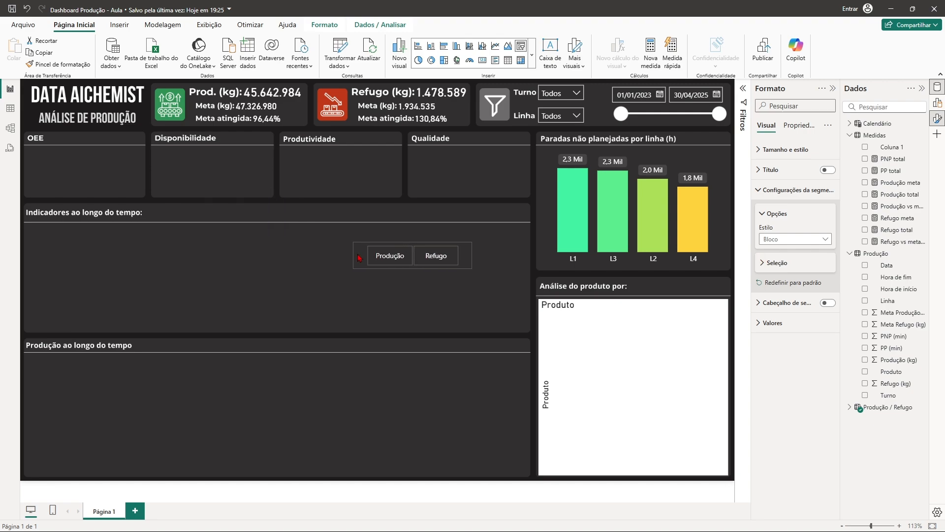
pyautogui.moveTo(412, 242); pyautogui.dragTo(667, 290)
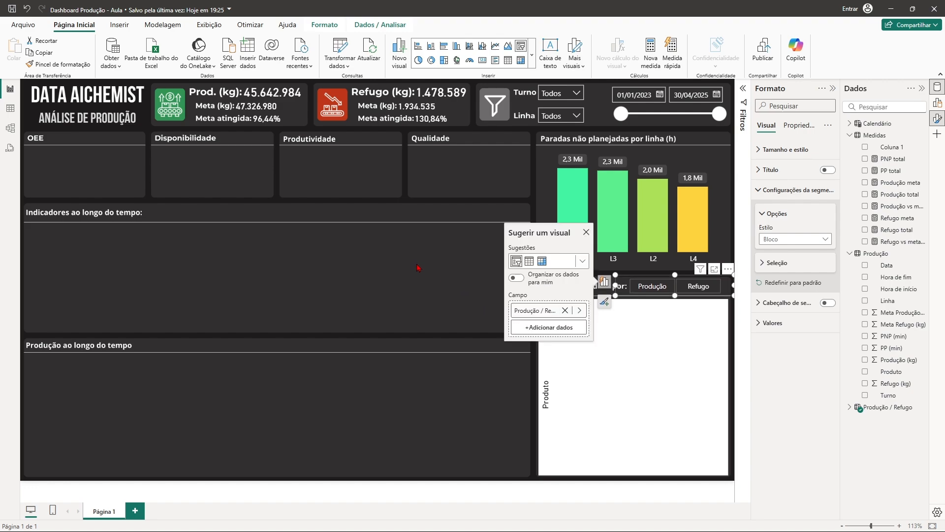
pyautogui.press('Escape')
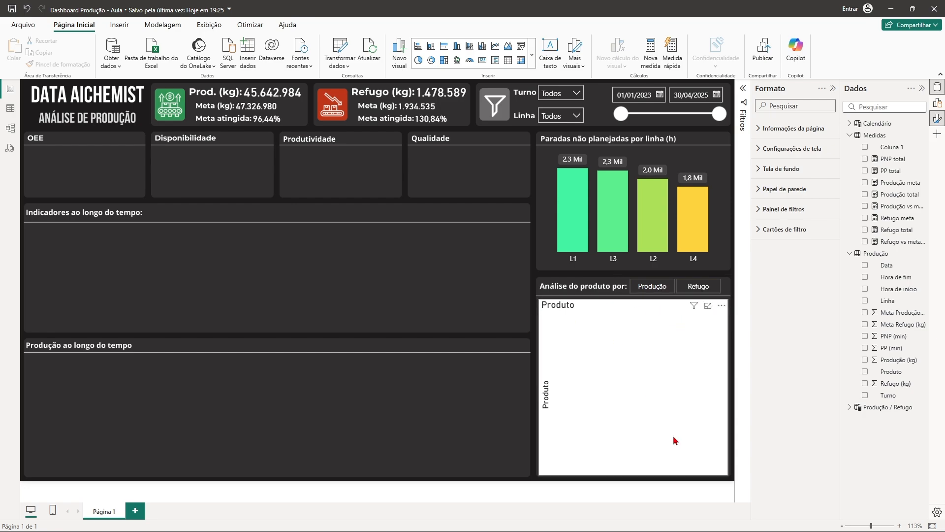
# - Add the Produção / Refugo parameter field to the X axis of the Produto bar chart
pyautogui.click(616, 348)
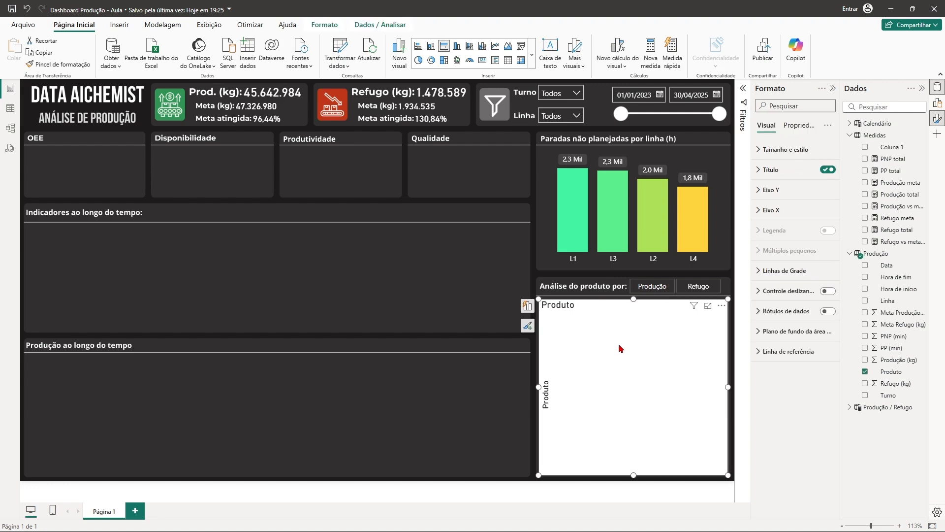
pyautogui.click(834, 88)
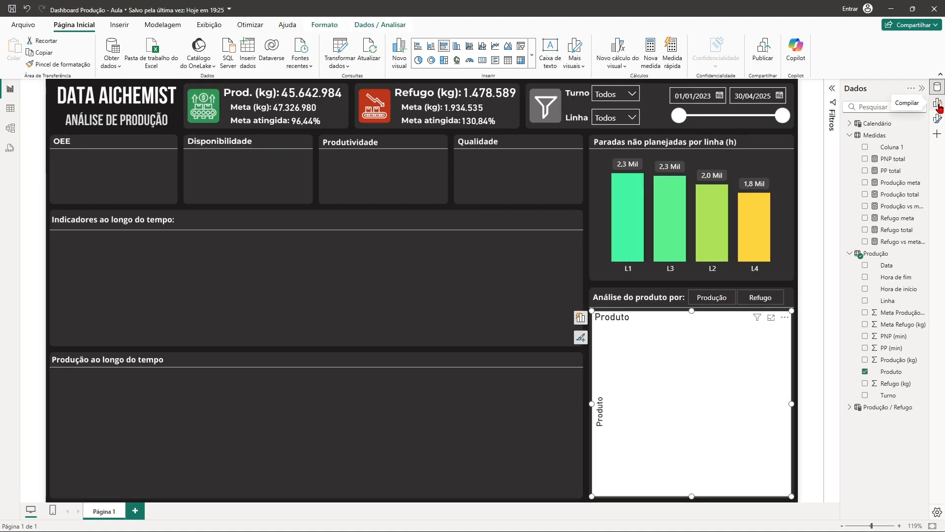
pyautogui.click(939, 103)
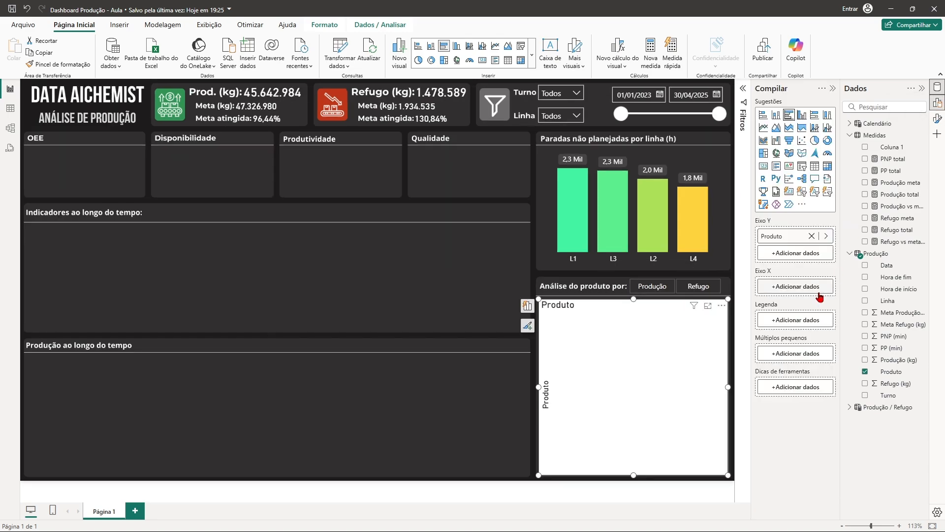
pyautogui.click(849, 408)
pyautogui.moveTo(901, 426); pyautogui.dragTo(802, 289)
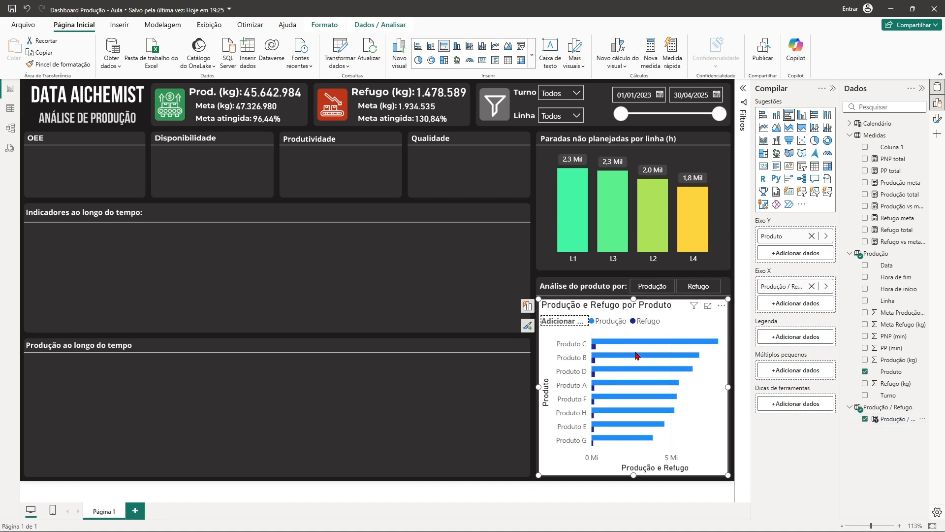
# - Test the slicer by switching the product bar chart between Produção and Refugo, and deselect the visual
pyautogui.click(652, 286)
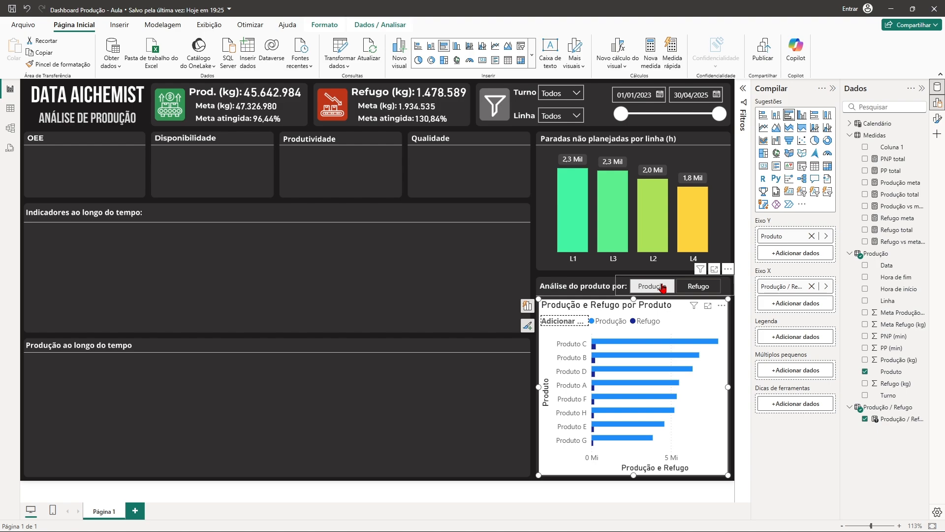
pyautogui.click(693, 289)
pyautogui.click(692, 290)
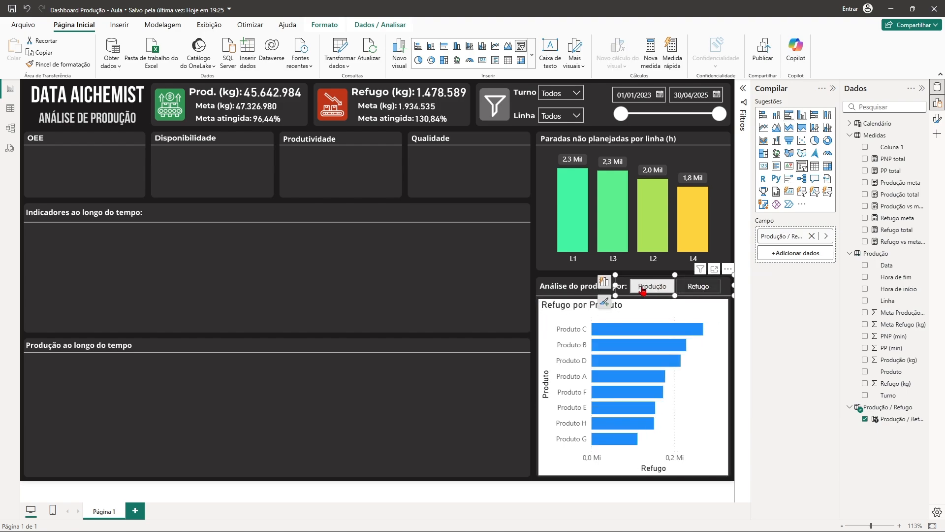
pyautogui.click(693, 289)
pyautogui.click(689, 289)
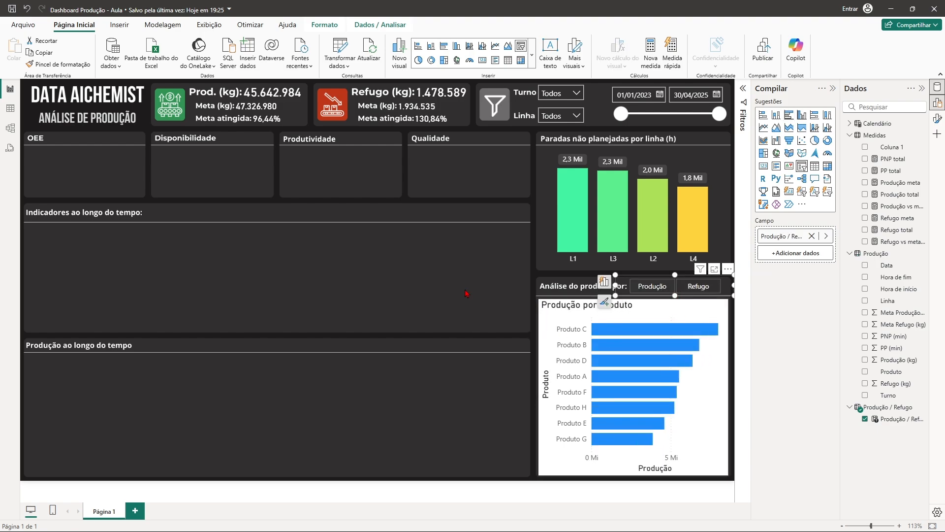
pyautogui.click(502, 286)
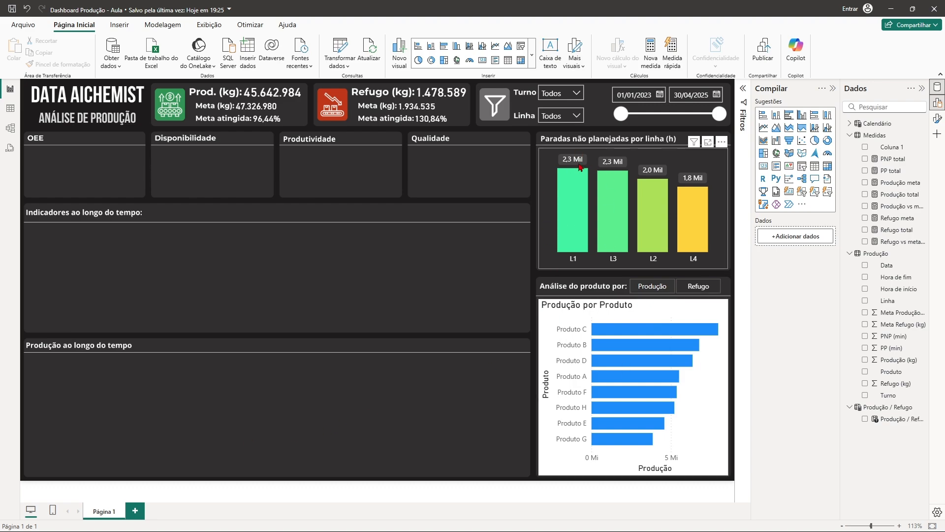
# - Copy the unplanned downtime chart's formatting onto the product bar chart with the format painter and check it with the slicer
pyautogui.click(548, 240)
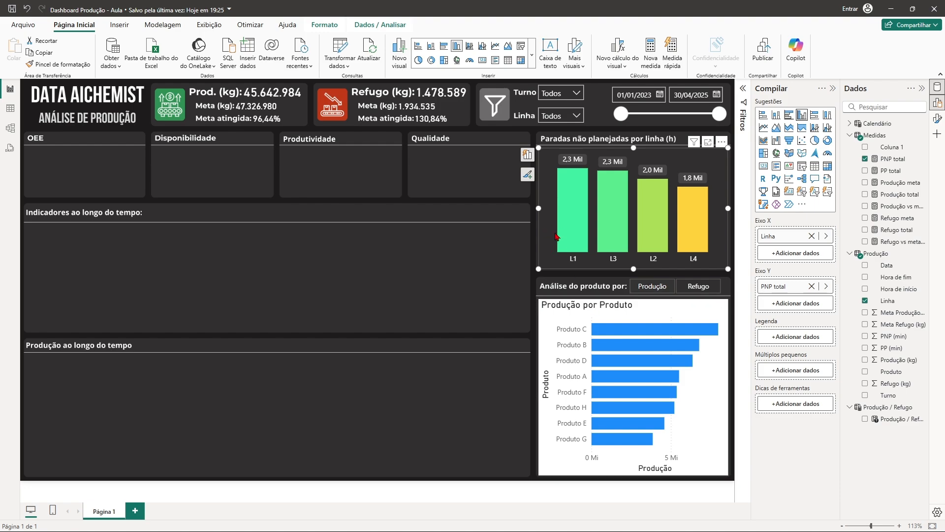
pyautogui.click(65, 66)
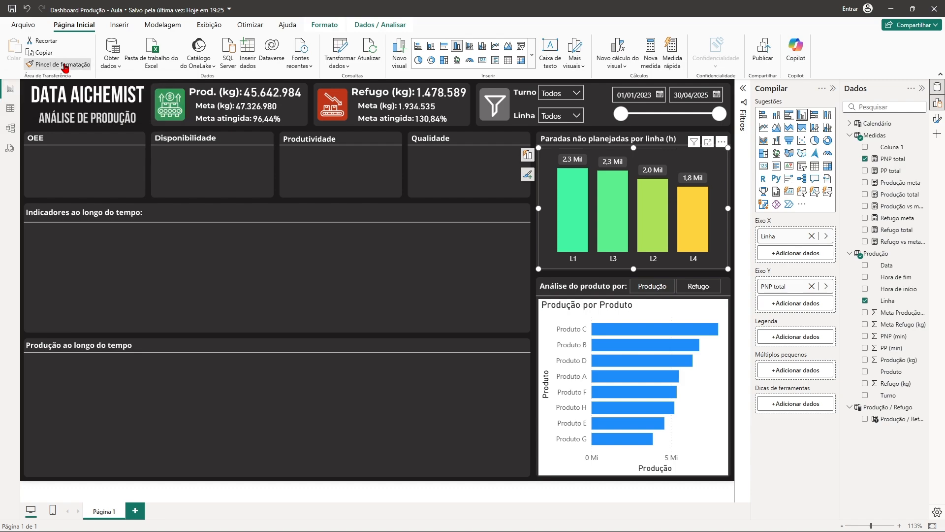
pyautogui.click(562, 457)
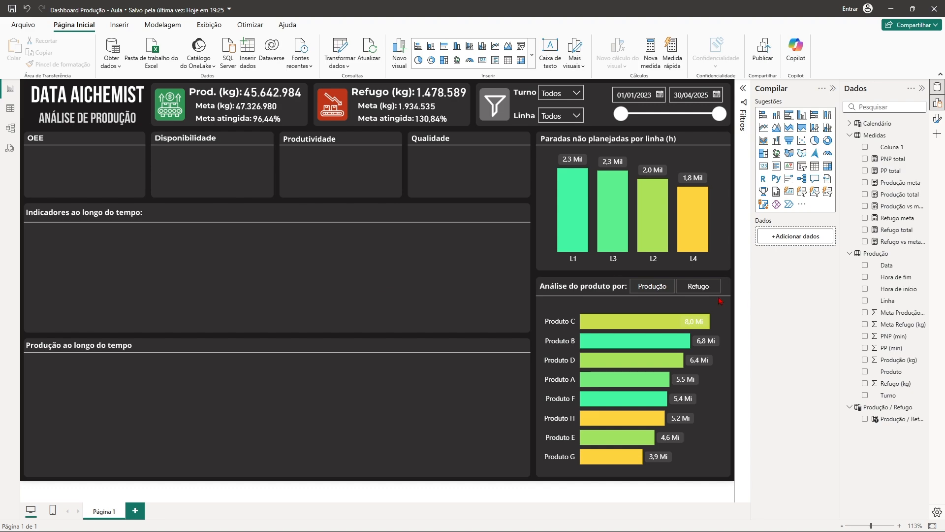
pyautogui.click(707, 293)
pyautogui.click(707, 293)
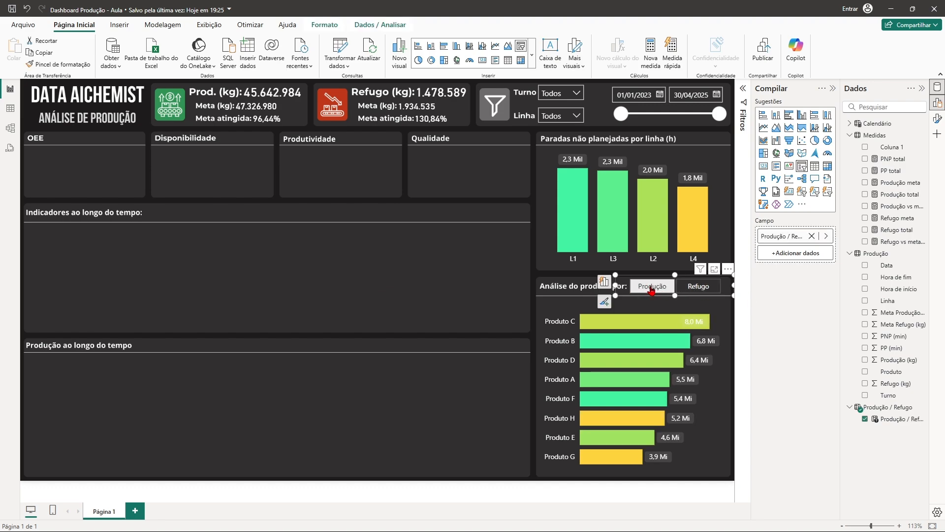
# - Open the conditional colour formatting for the product chart's bars and move its dialog clear of the chart
pyautogui.click(723, 424)
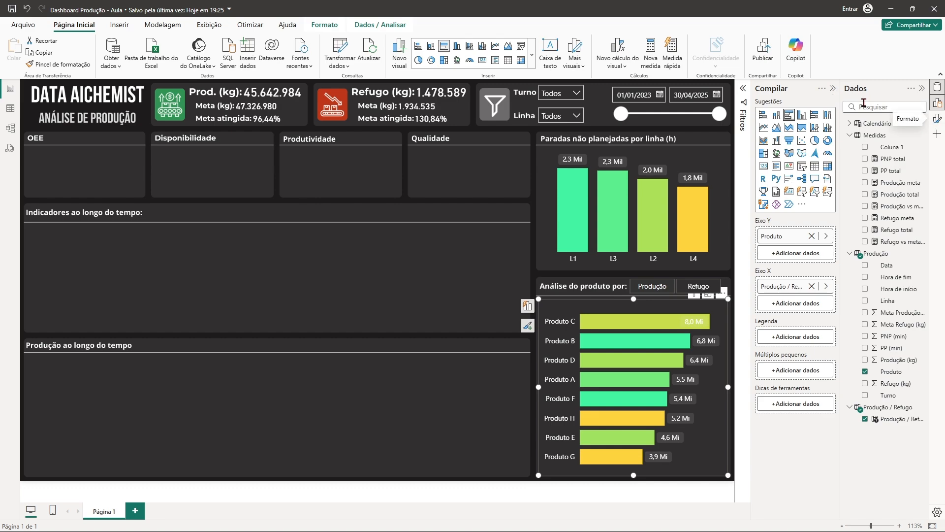
pyautogui.click(833, 89)
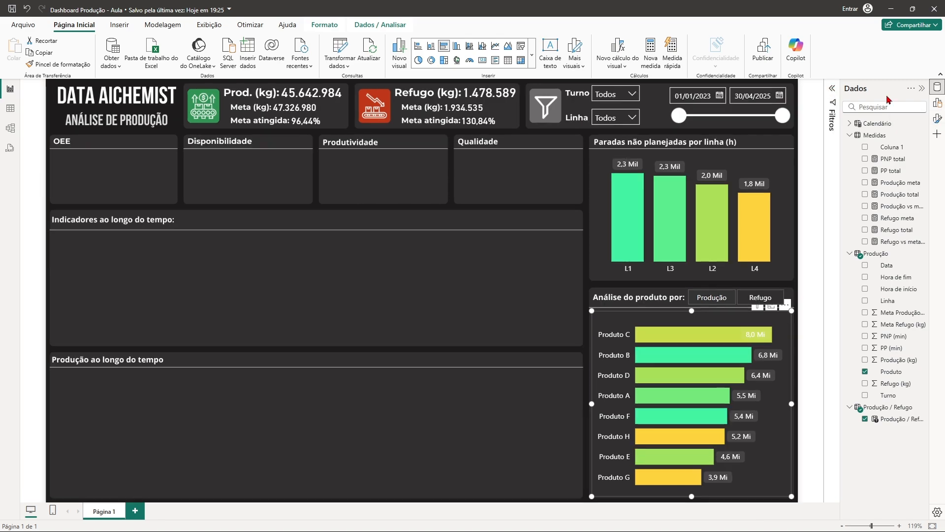
pyautogui.click(938, 118)
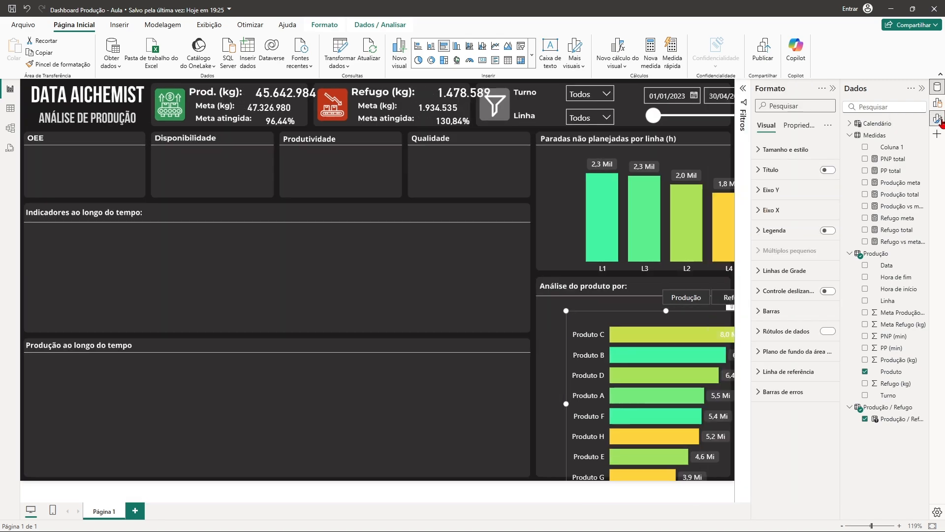
pyautogui.click(762, 312)
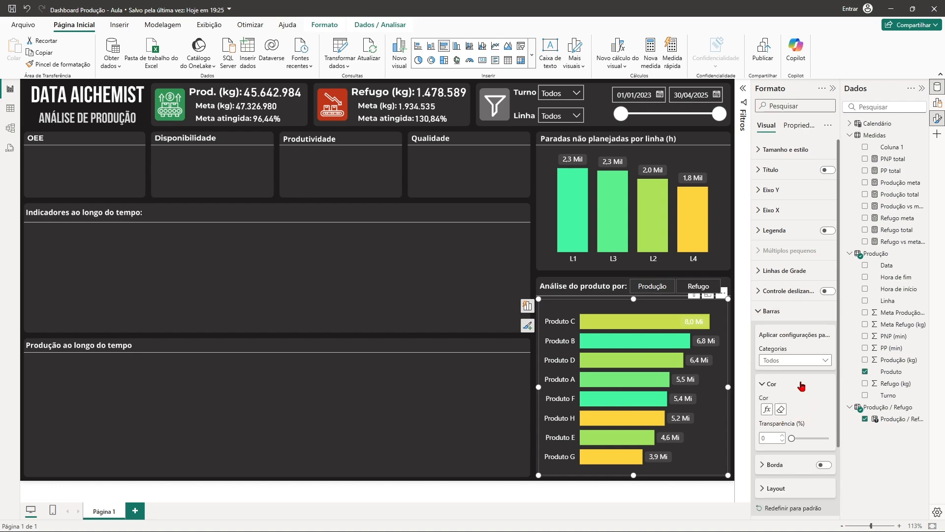
pyautogui.click(767, 409)
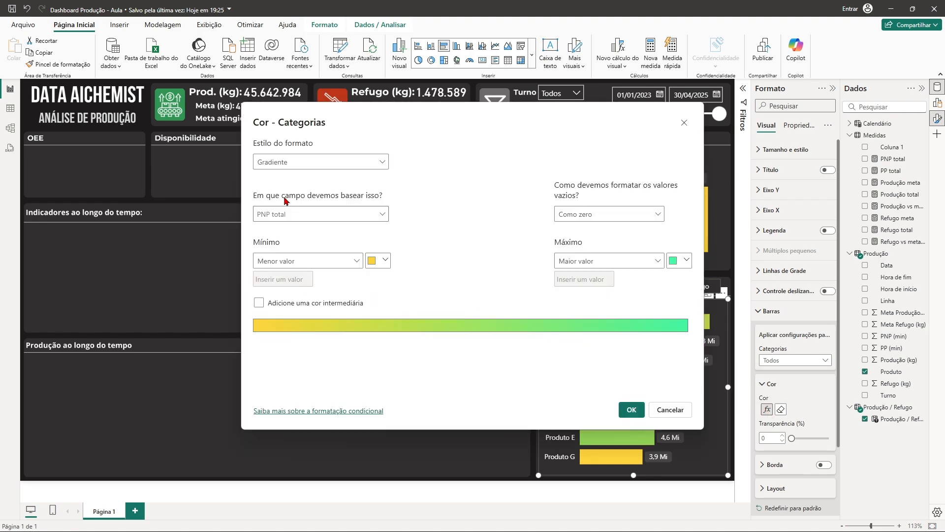
pyautogui.moveTo(461, 125); pyautogui.dragTo(288, 116)
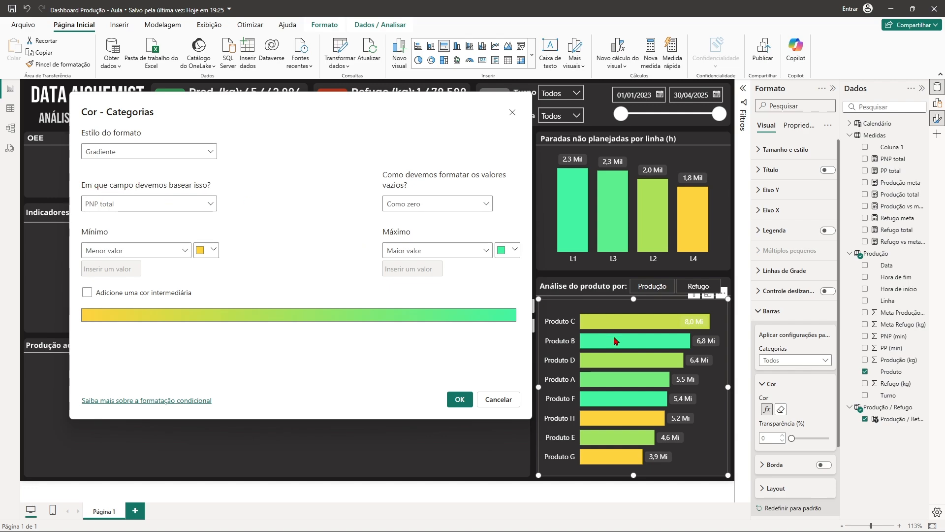
# - Base the bars' colour gradient on the Produção total measure, apply it, and close the formatting options
pyautogui.click(192, 203)
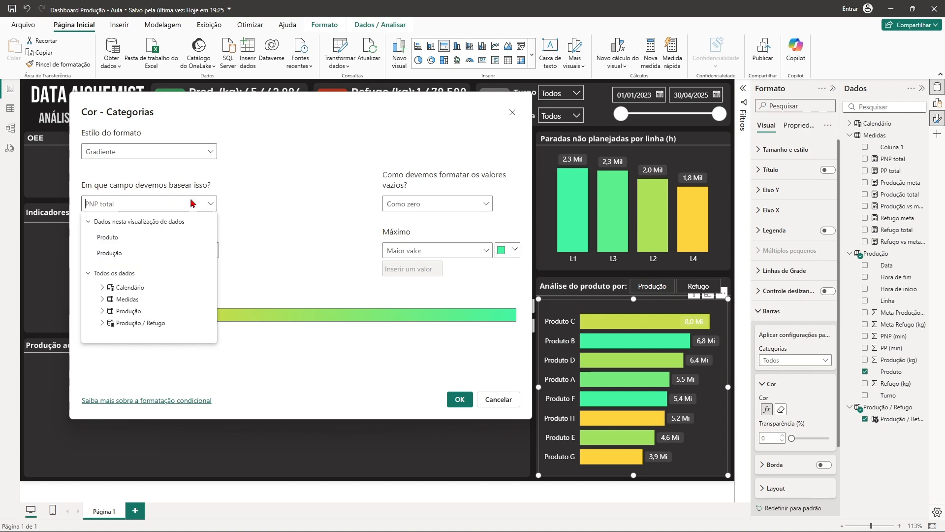
pyautogui.click(102, 299)
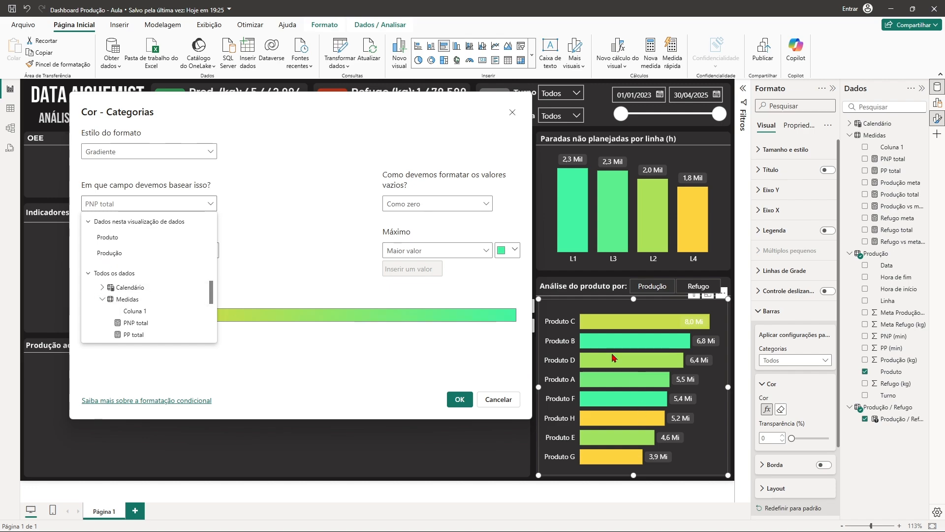
pyautogui.scroll(-3, 159, 284)
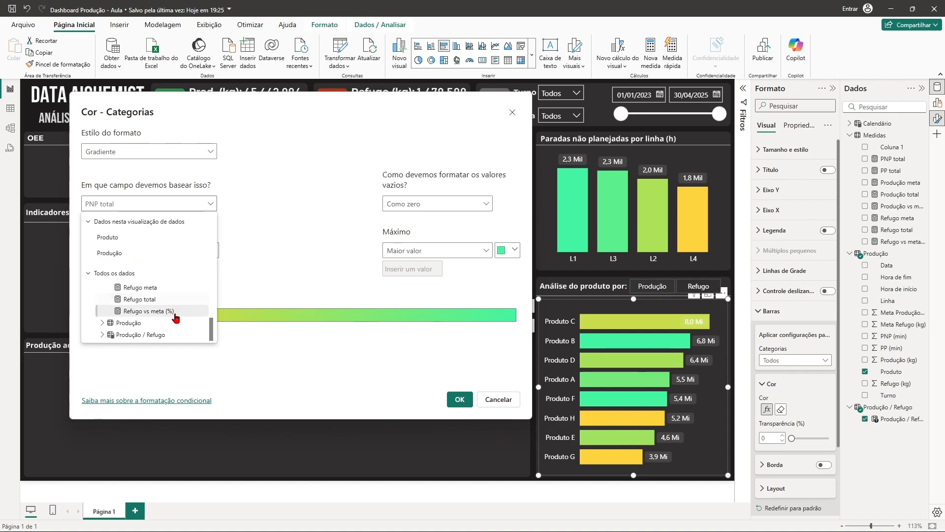
pyautogui.scroll(2, 153, 311)
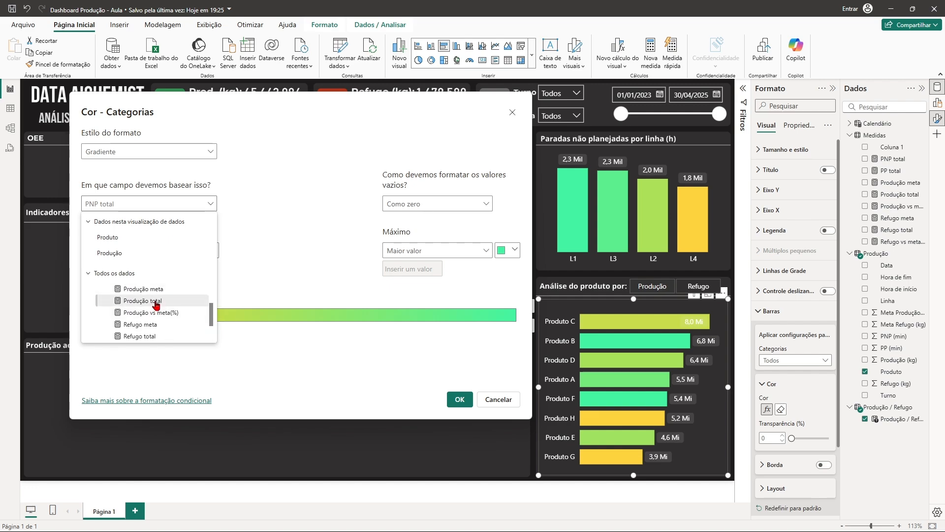
pyautogui.click(156, 303)
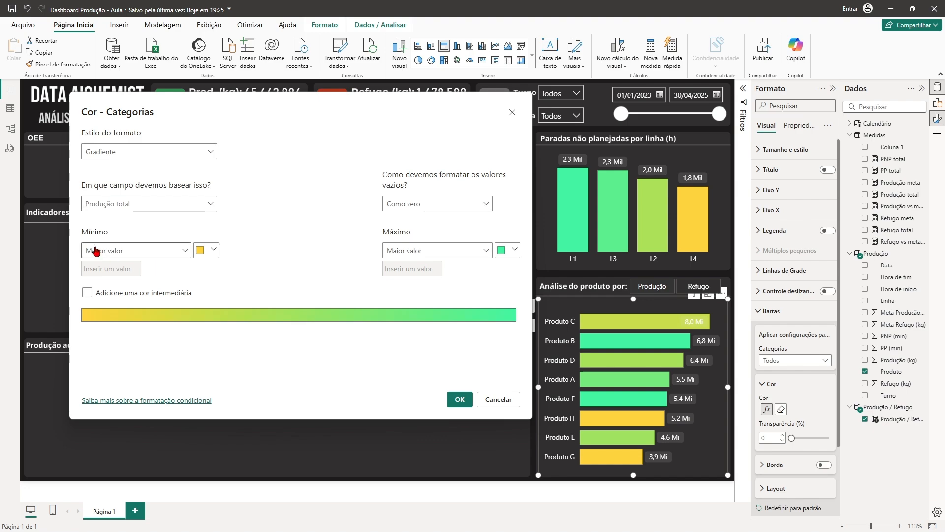
pyautogui.click(200, 250)
pyautogui.click(264, 205)
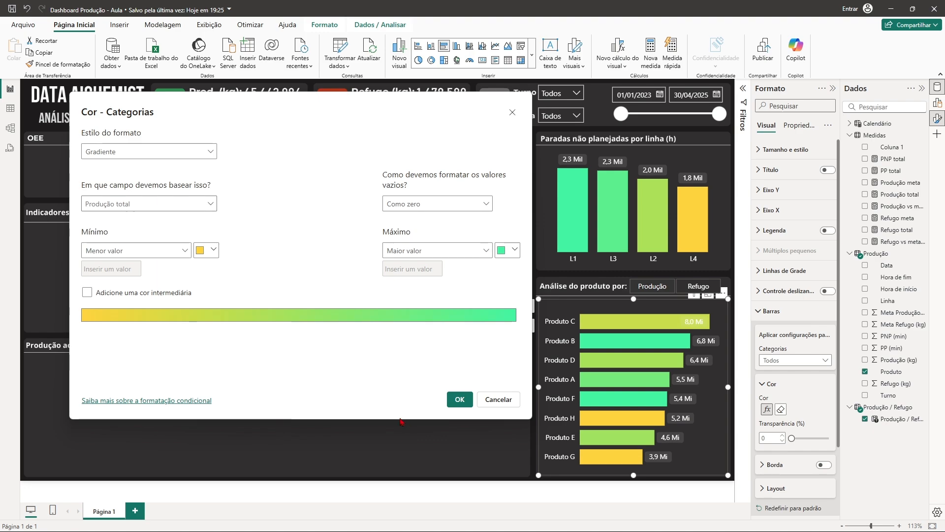
pyautogui.click(462, 403)
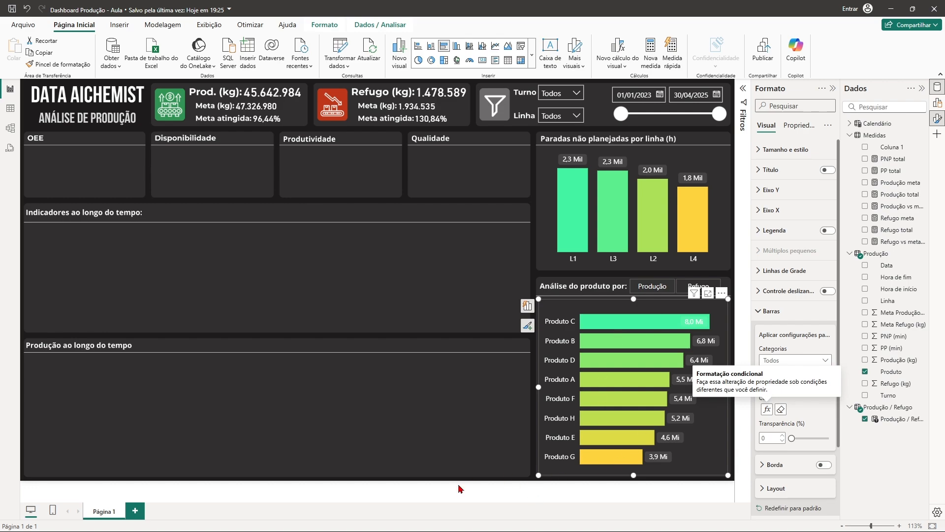
pyautogui.click(494, 382)
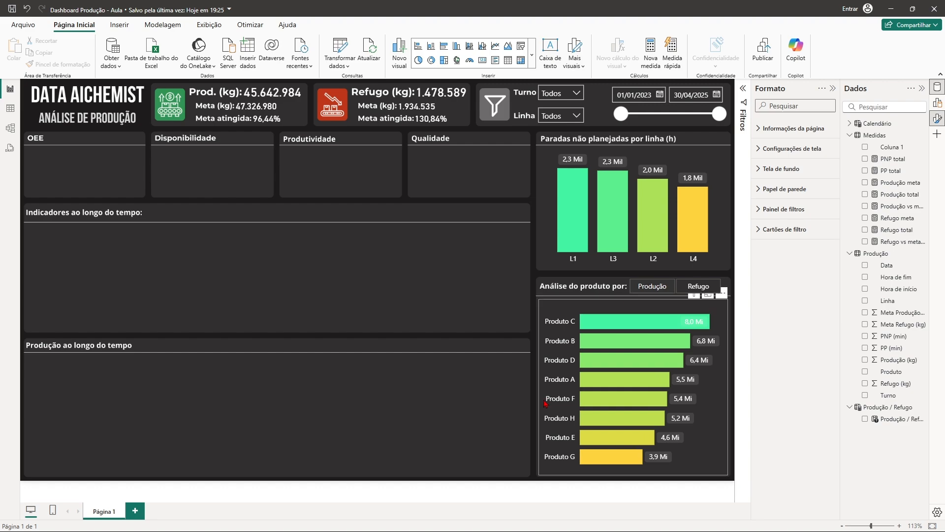
pyautogui.click(834, 89)
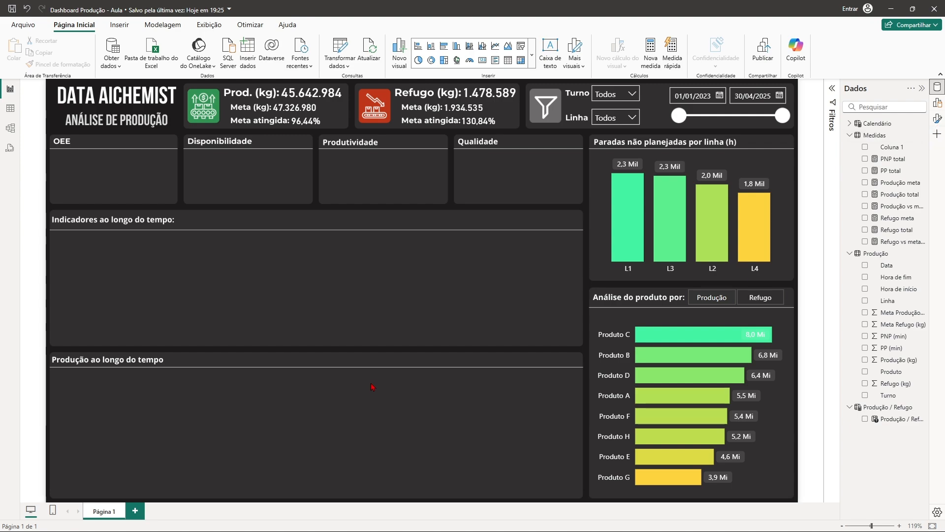
# - Insert an area chart, place it under the "Produção ao longo do tempo" heading, and widen it to fill that section
pyautogui.click(532, 55)
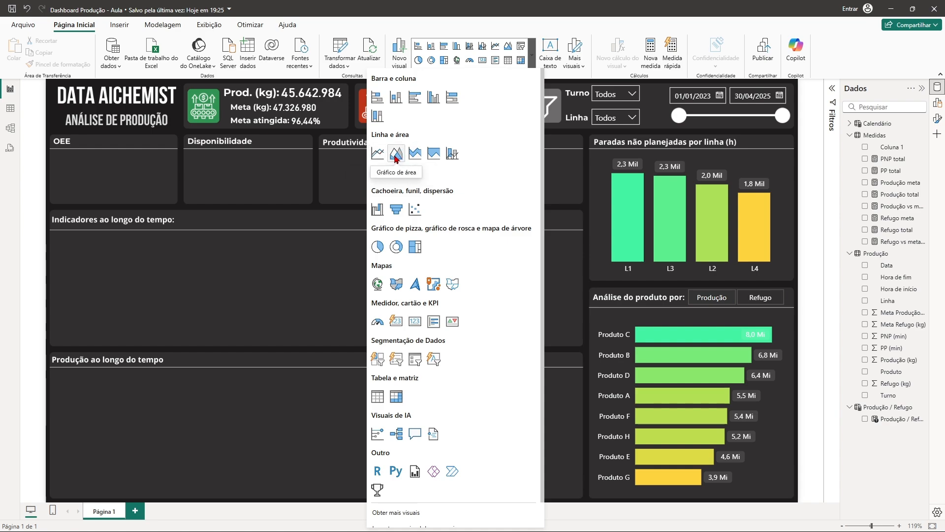
pyautogui.click(396, 154)
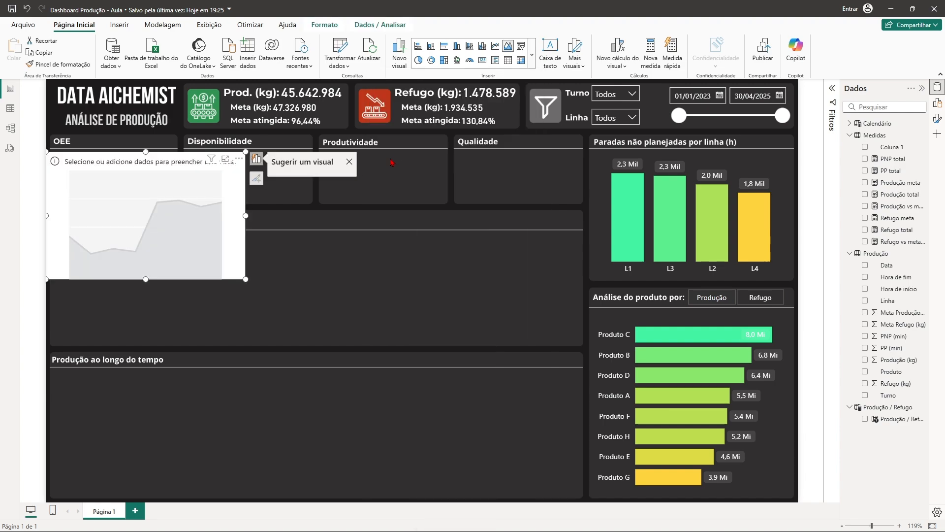
pyautogui.moveTo(142, 178); pyautogui.dragTo(146, 397)
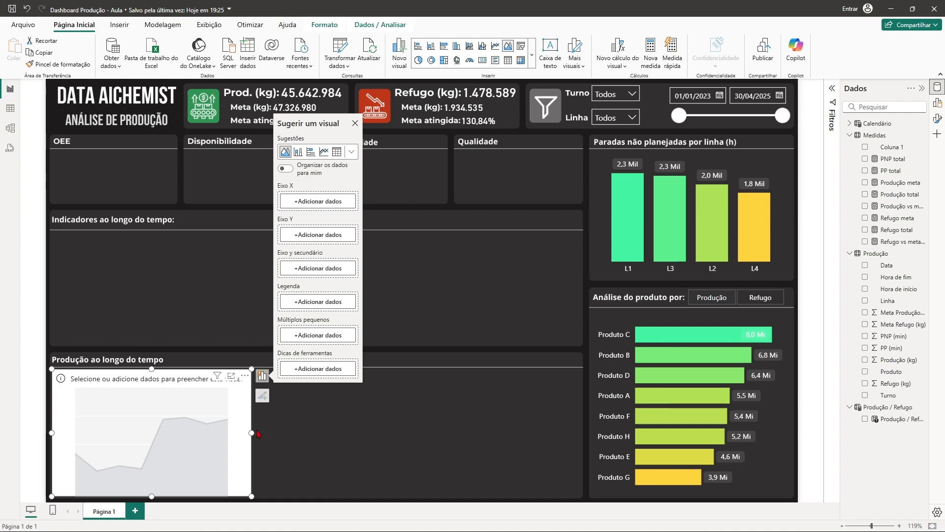
pyautogui.moveTo(252, 432); pyautogui.dragTo(581, 465)
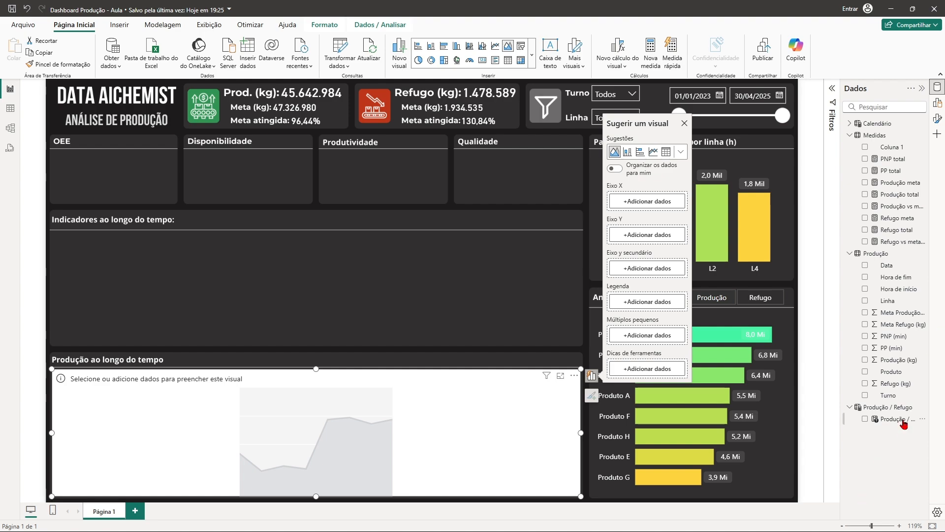
pyautogui.click(508, 290)
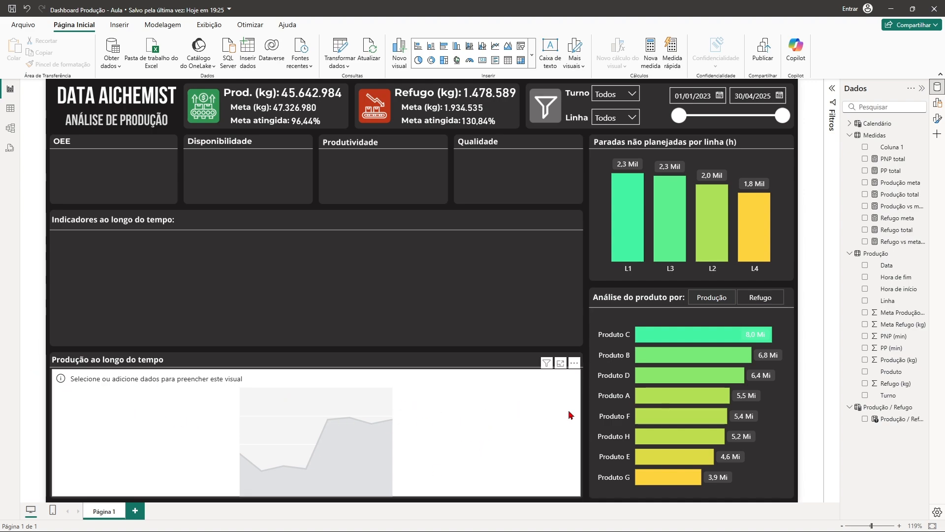
# - Assign the Data field of the Calendário table to the area chart's X axis
pyautogui.click(548, 414)
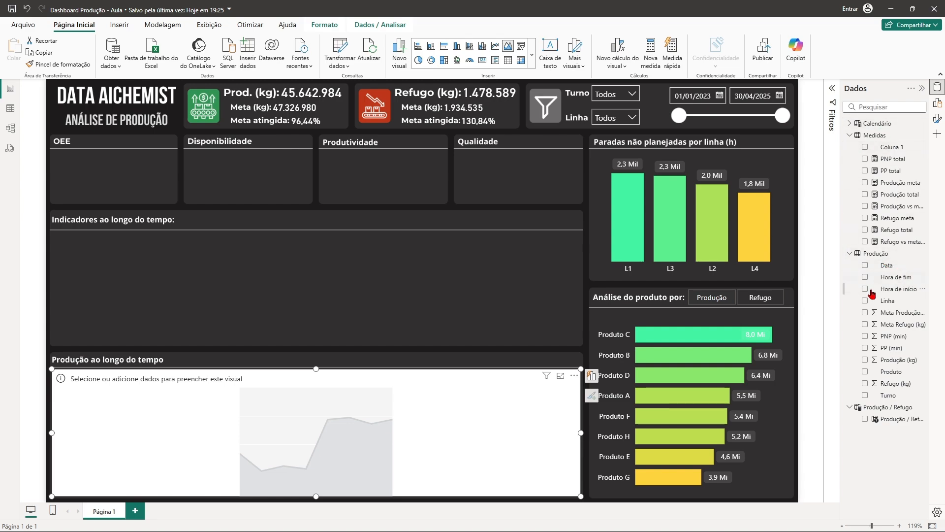
pyautogui.click(848, 124)
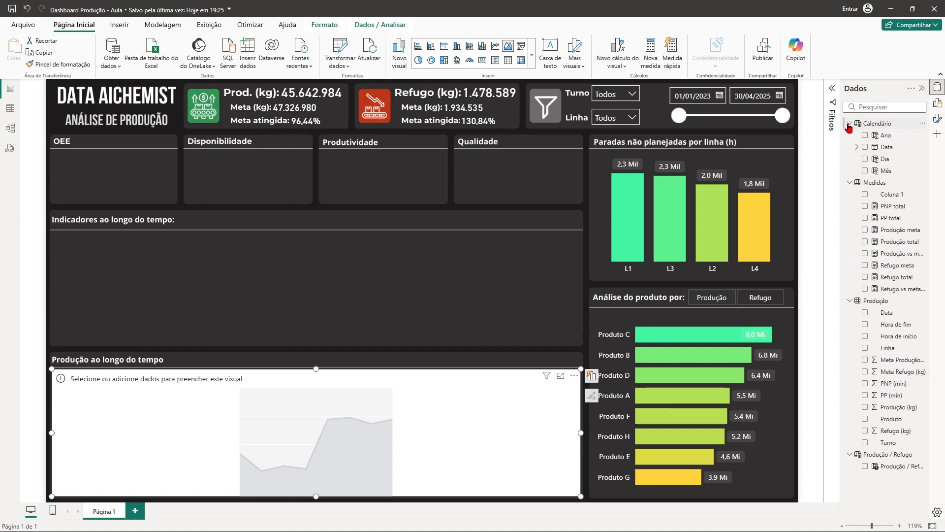
pyautogui.click(892, 149)
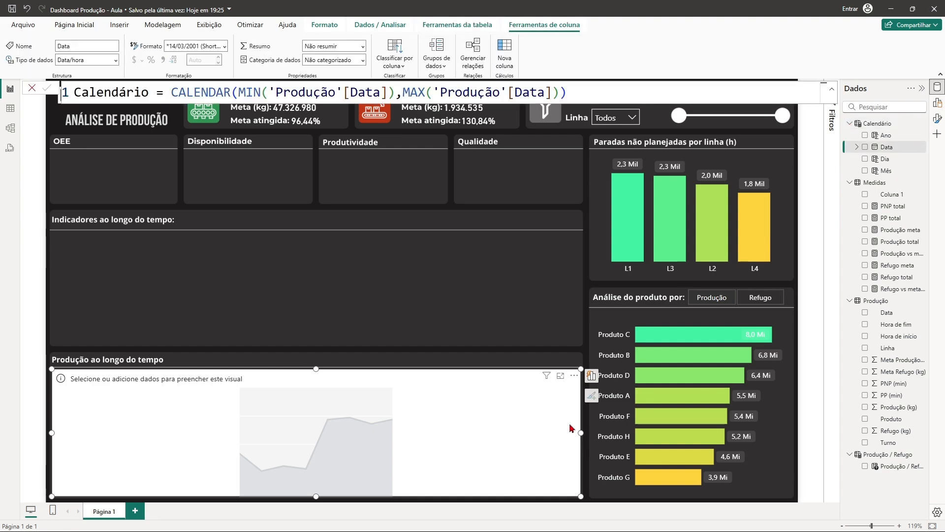
pyautogui.click(536, 322)
pyautogui.click(534, 400)
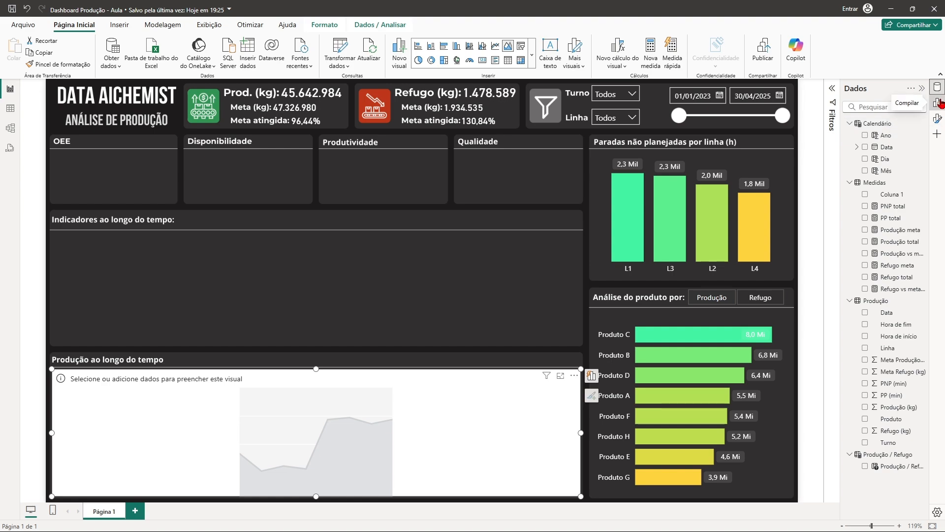
pyautogui.click(937, 102)
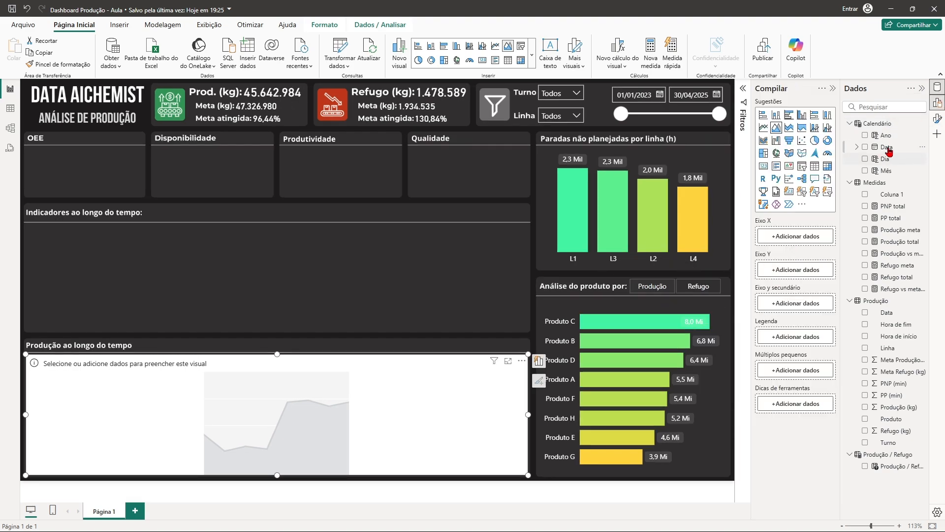
pyautogui.moveTo(886, 147); pyautogui.dragTo(802, 239)
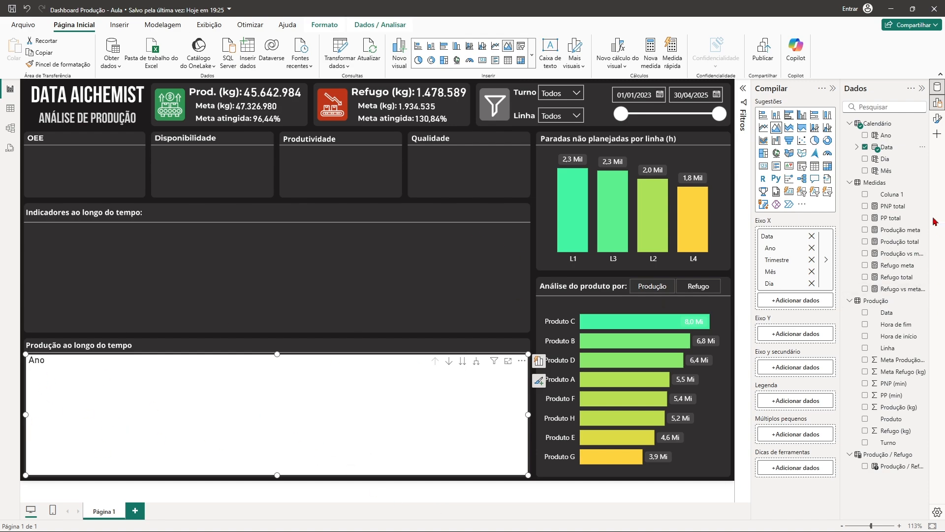
# - Add the Produção total and Produção meta measures to the area chart's Y axis and deselect the chart
pyautogui.click(893, 242)
pyautogui.moveTo(893, 242); pyautogui.dragTo(803, 335)
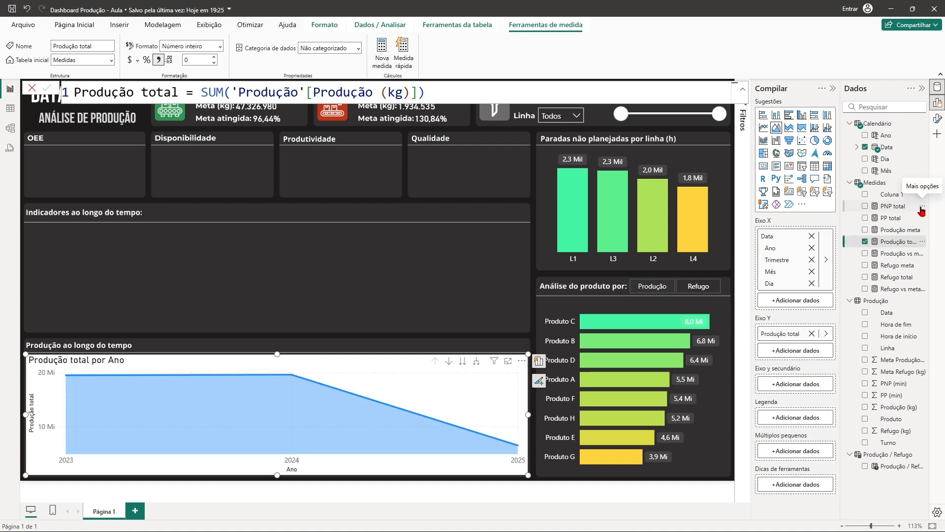
pyautogui.moveTo(908, 230); pyautogui.dragTo(810, 350)
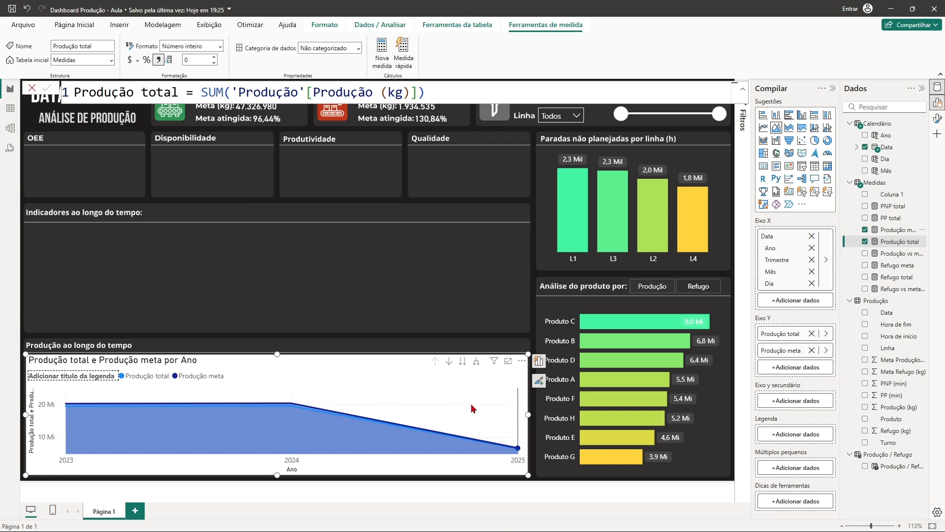
pyautogui.click(356, 305)
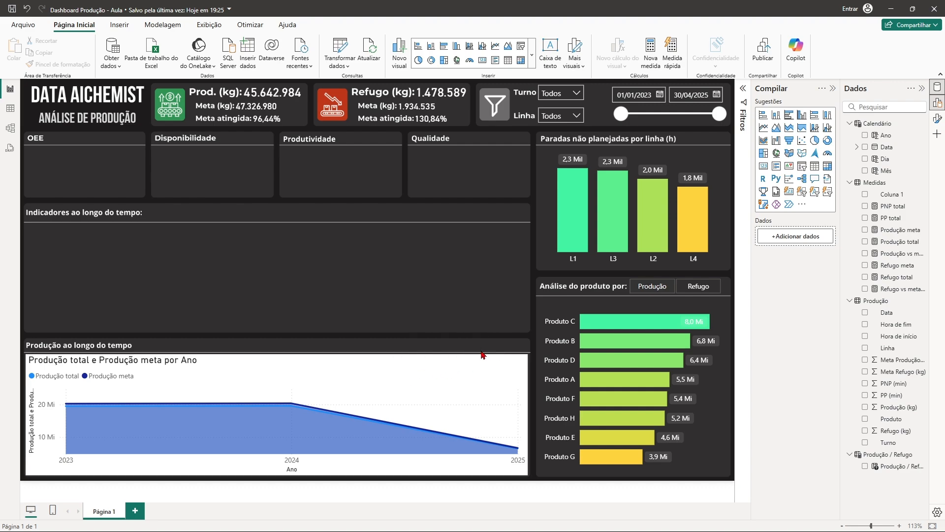
# - Drill the area chart's date hierarchy through the quarter level to the month level, and deselect the chart
pyautogui.click(463, 361)
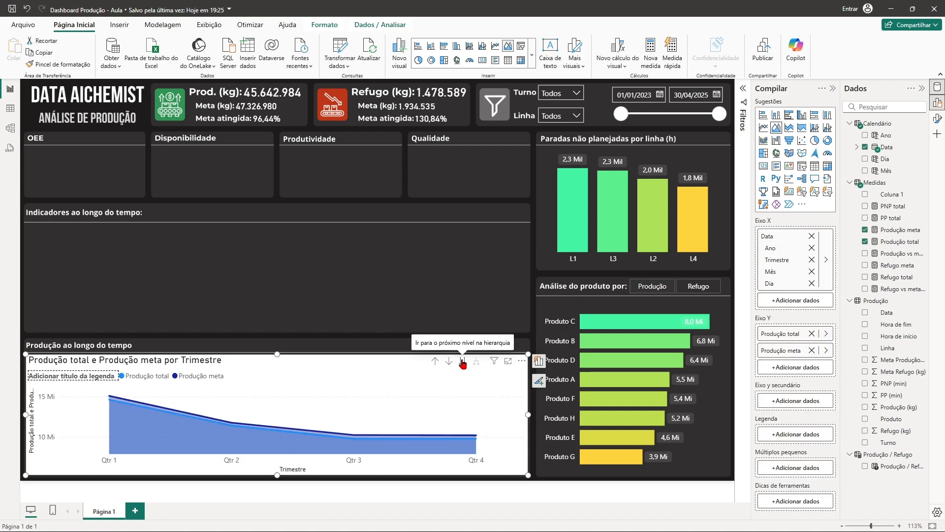
pyautogui.click(462, 362)
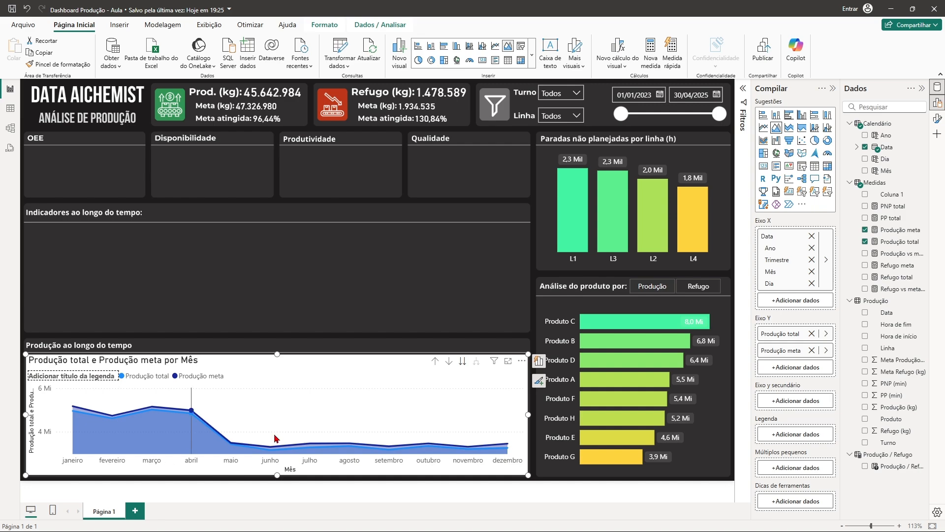
pyautogui.click(438, 362)
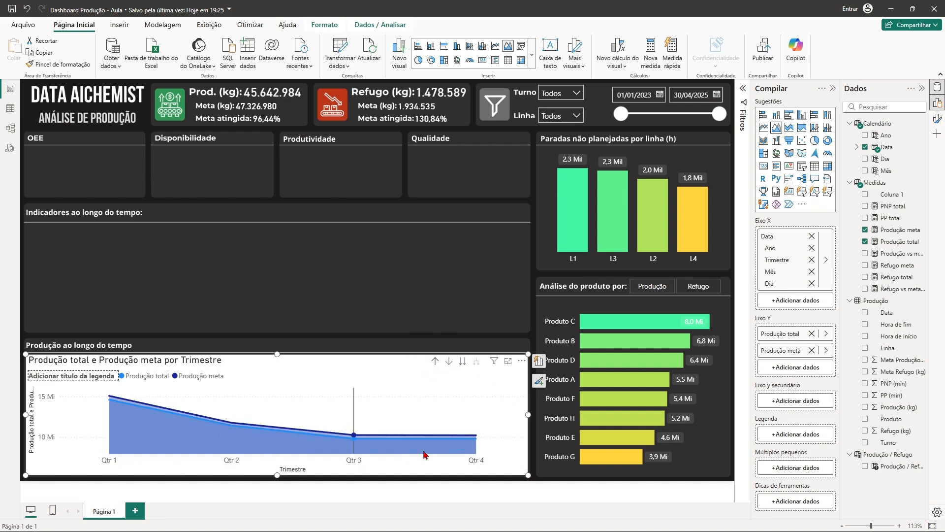
pyautogui.click(463, 362)
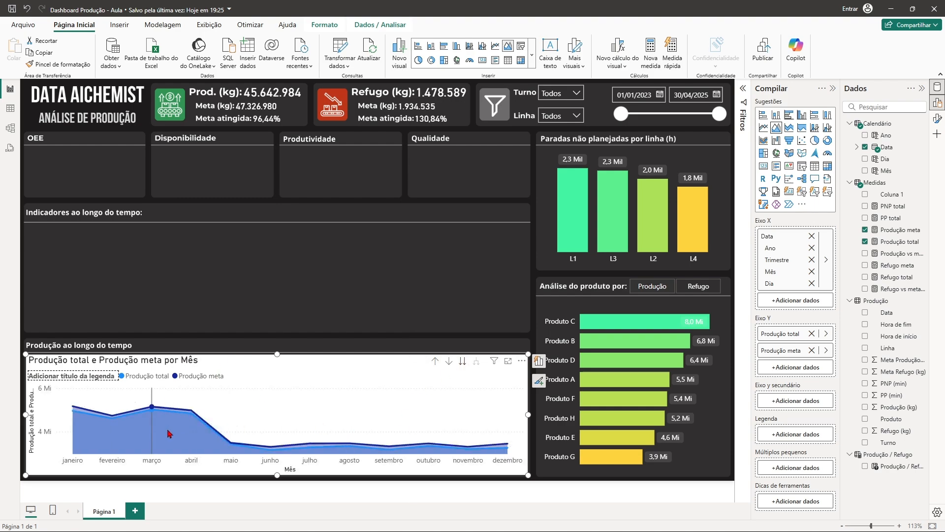
pyautogui.click(578, 309)
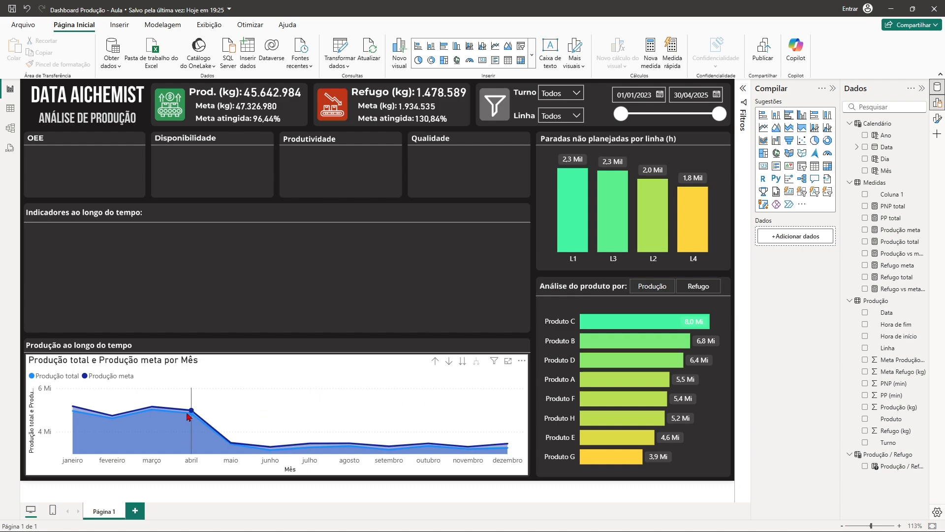
pyautogui.moveTo(195, 413)
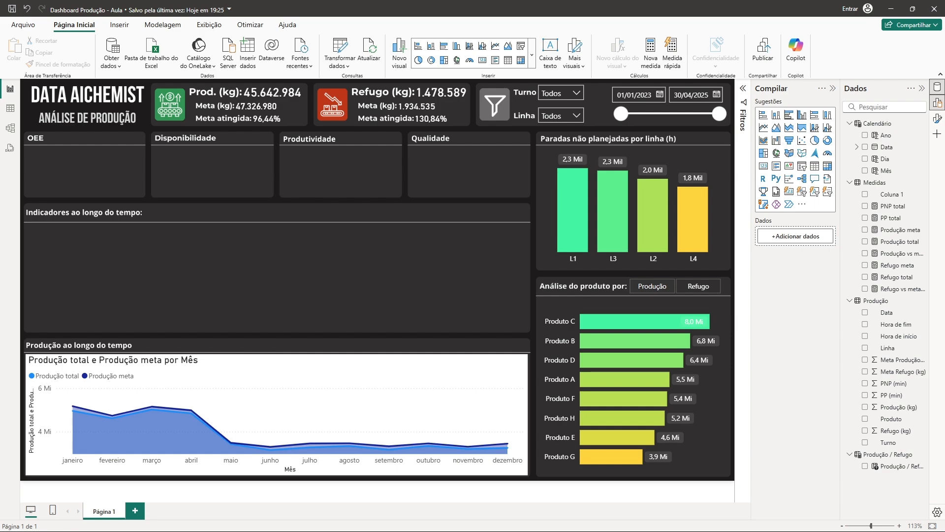
# - Open the area chart's formatting options without the field setup and turn off its title
pyautogui.click(341, 369)
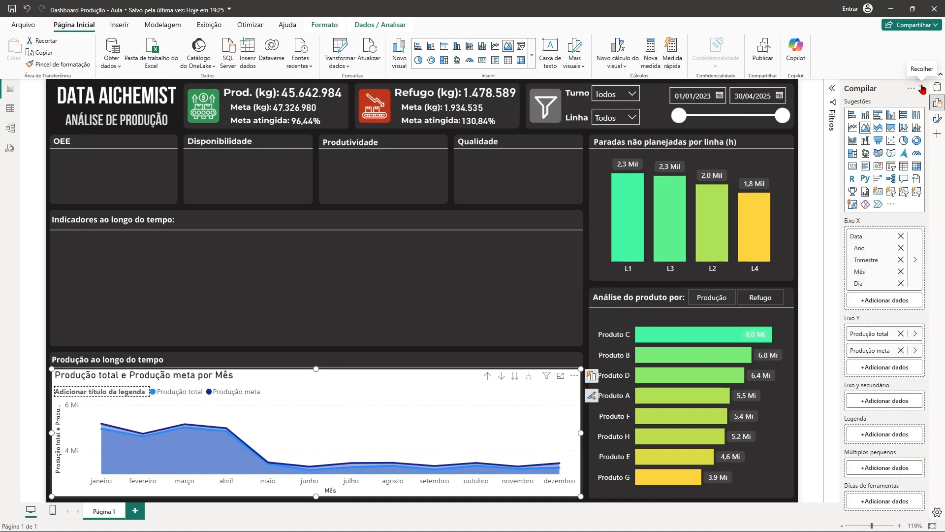
pyautogui.click(922, 90)
pyautogui.click(939, 120)
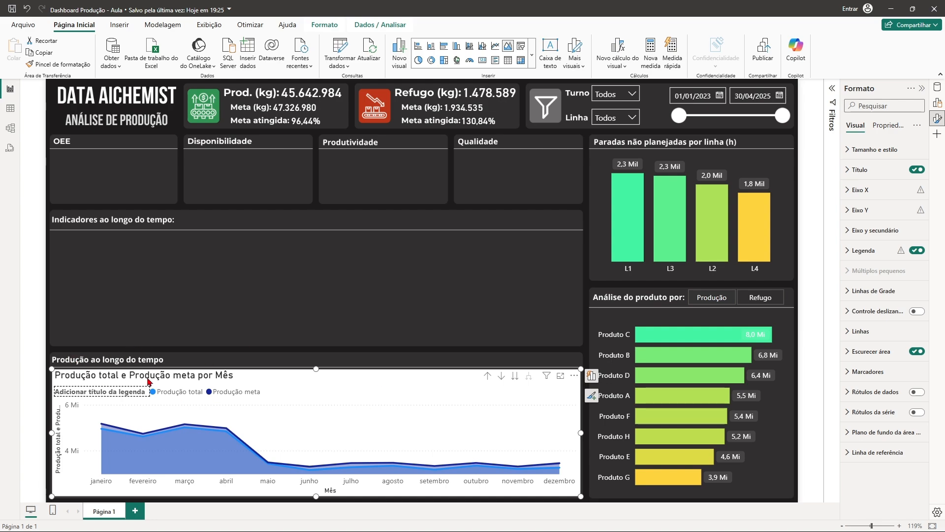
pyautogui.click(916, 170)
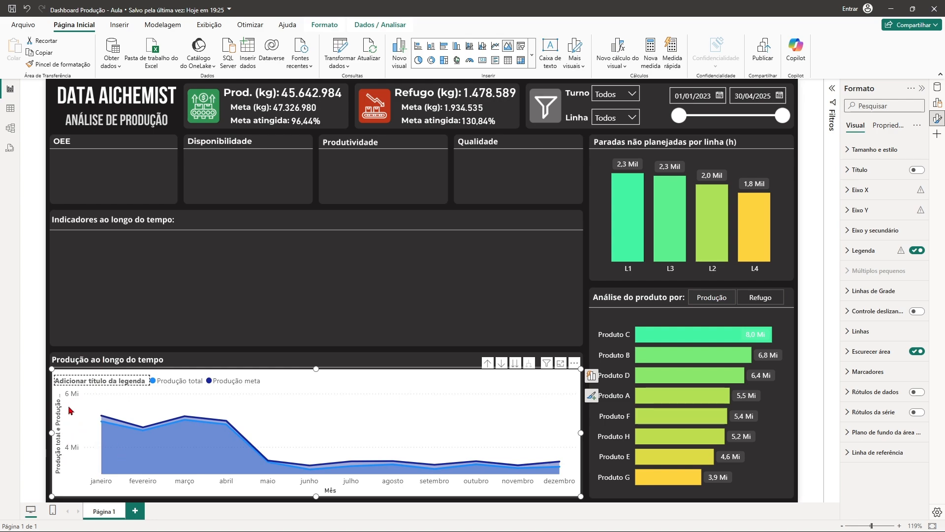
# - Turn off the values and title of the area chart's Y axis
pyautogui.click(857, 209)
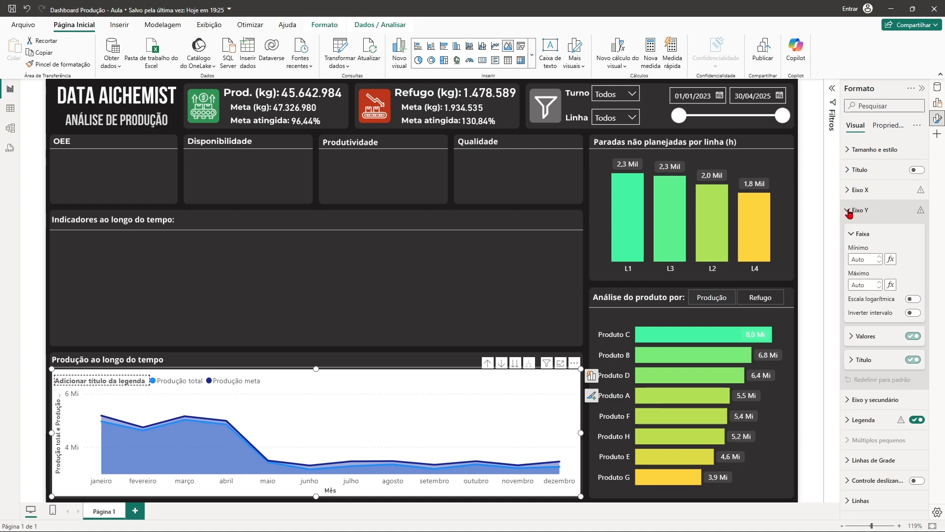
pyautogui.click(914, 337)
pyautogui.click(913, 360)
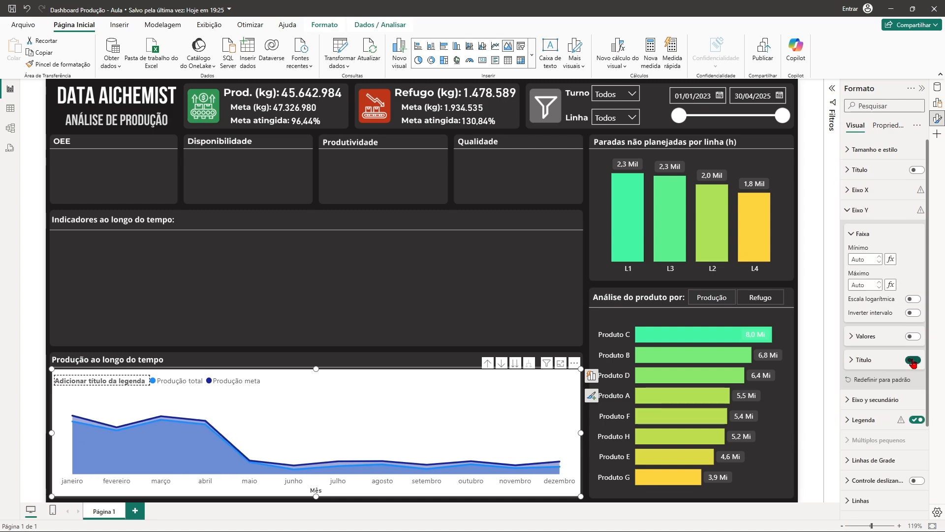
pyautogui.click(842, 214)
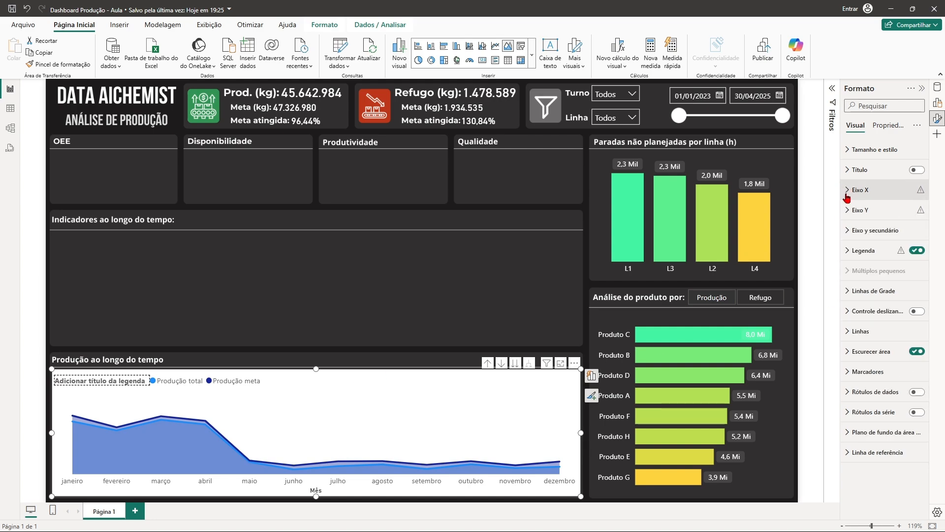
# - Set the colour of the area chart's X-axis values to white
pyautogui.click(847, 195)
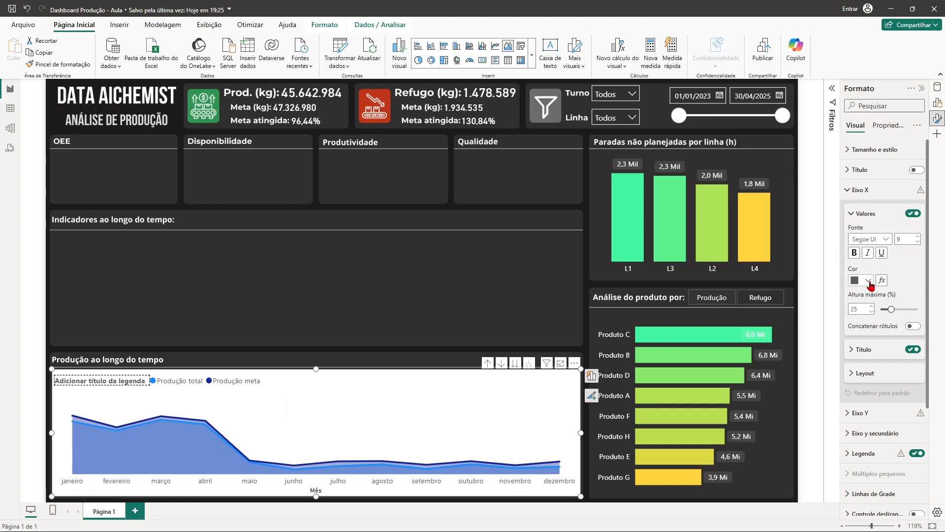
pyautogui.click(869, 281)
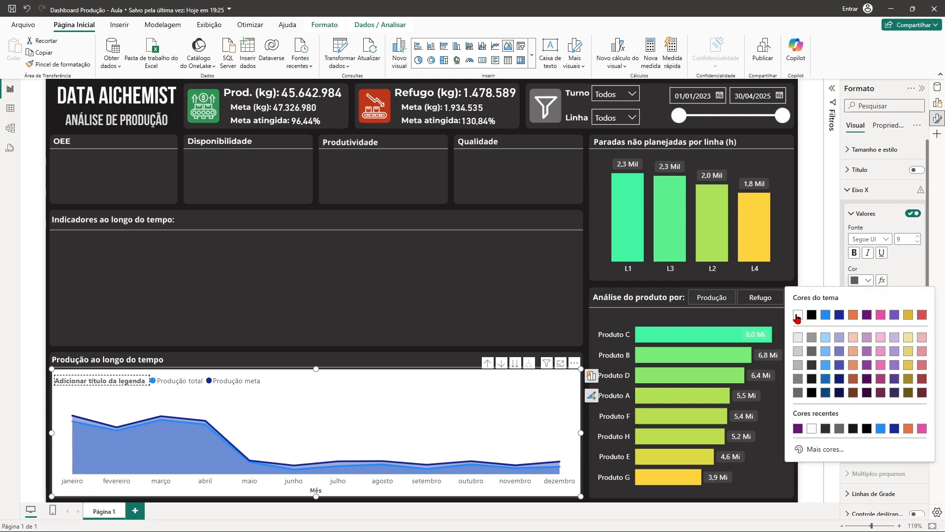
pyautogui.click(798, 315)
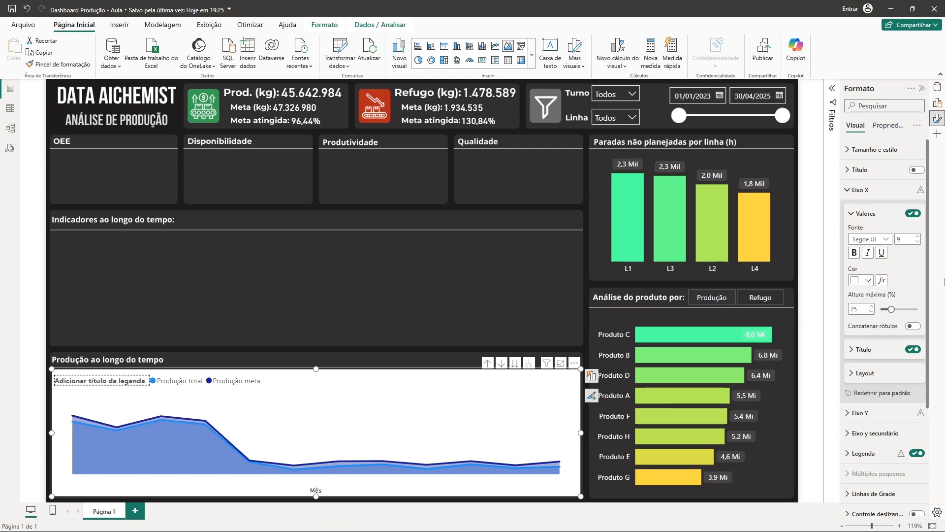
pyautogui.click(847, 193)
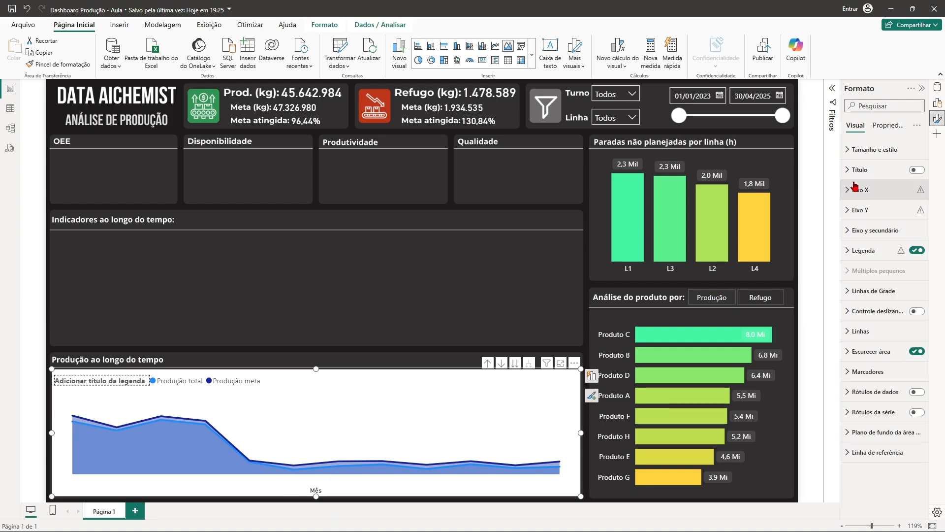
# - Turn off the area chart's background so the dark panel shows through
pyautogui.click(848, 150)
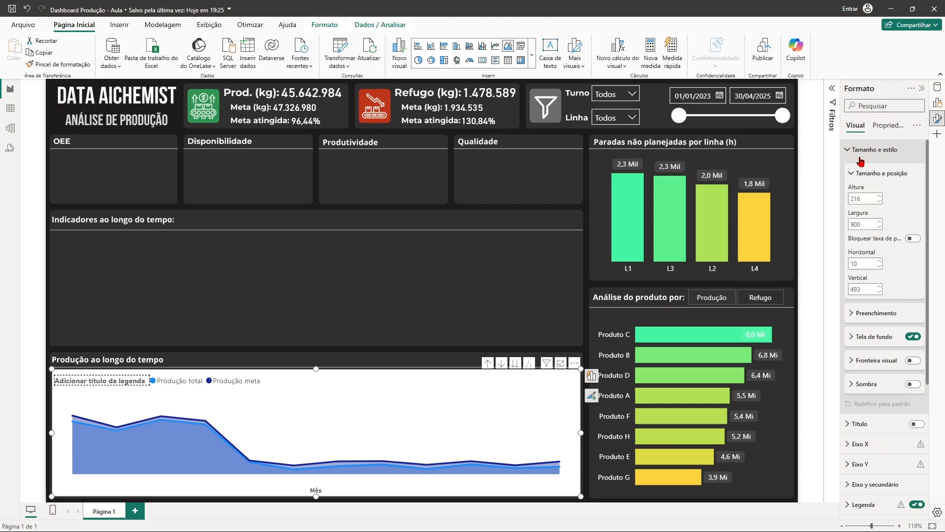
pyautogui.click(914, 337)
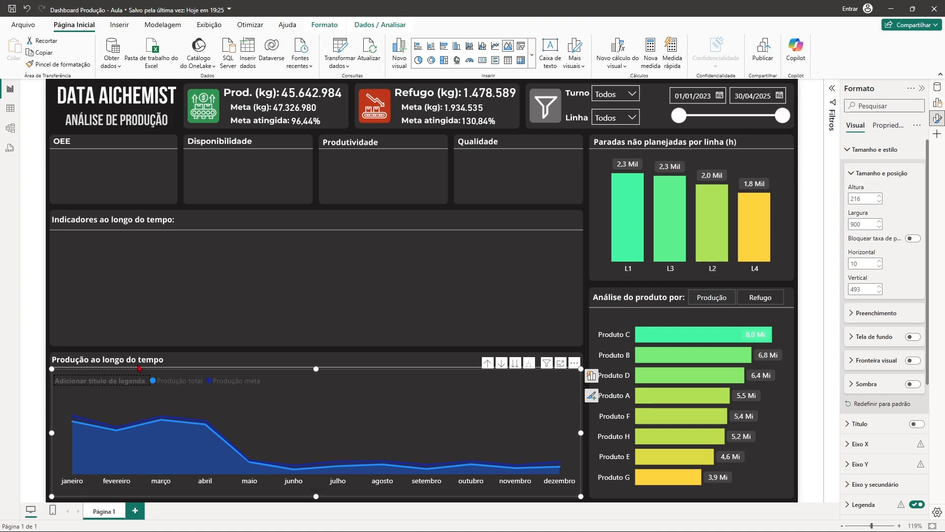
pyautogui.click(846, 150)
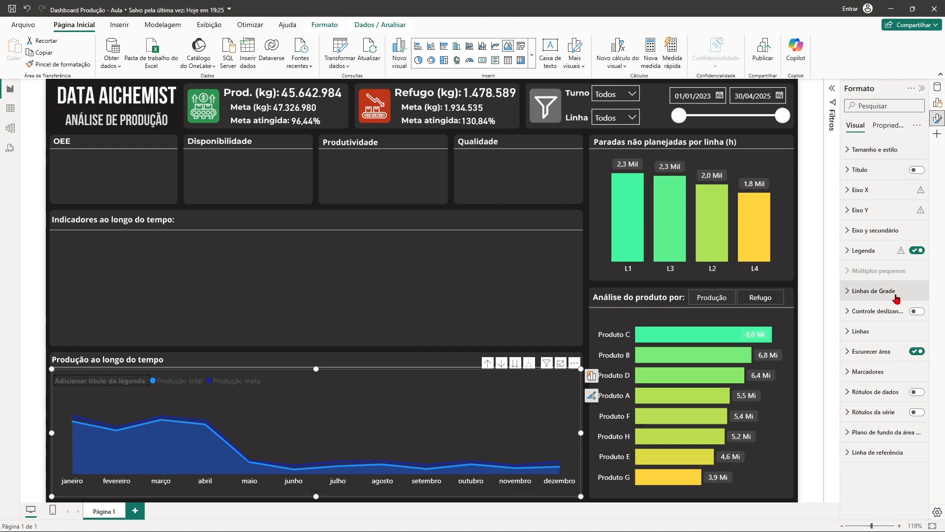
# - Turn off the title of the area chart's legend and set the legend text colour to white
pyautogui.click(847, 251)
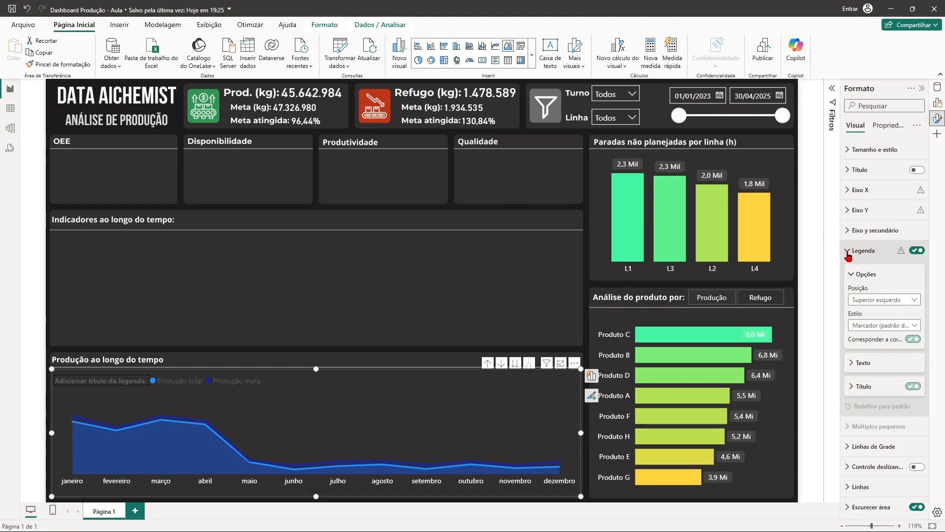
pyautogui.click(914, 386)
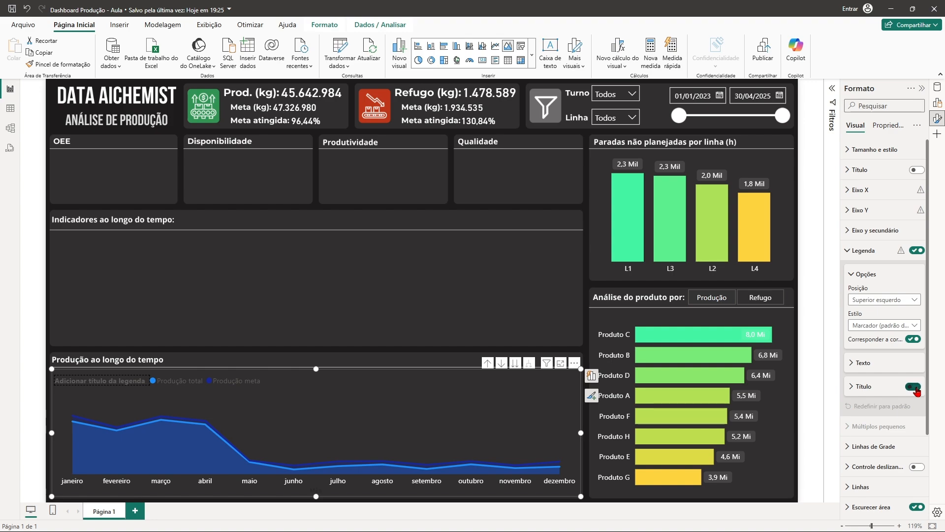
pyautogui.click(853, 364)
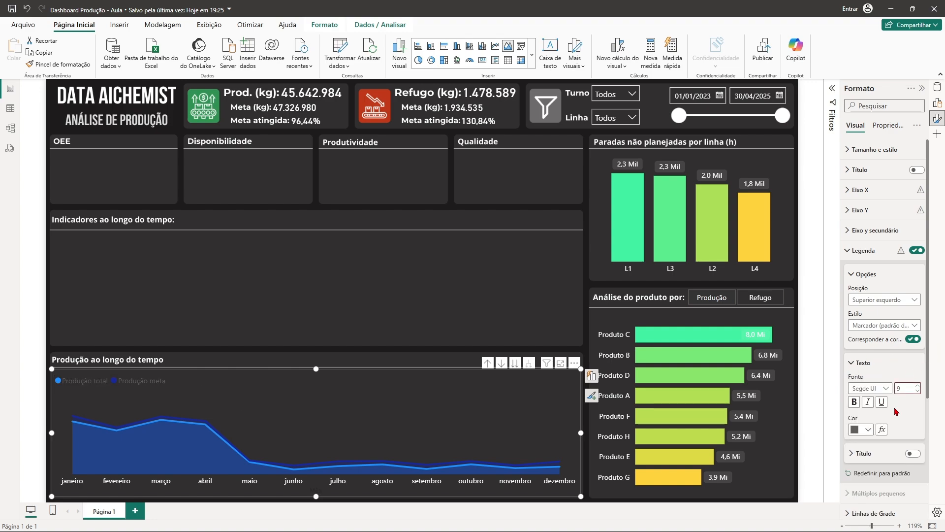
pyautogui.click(864, 430)
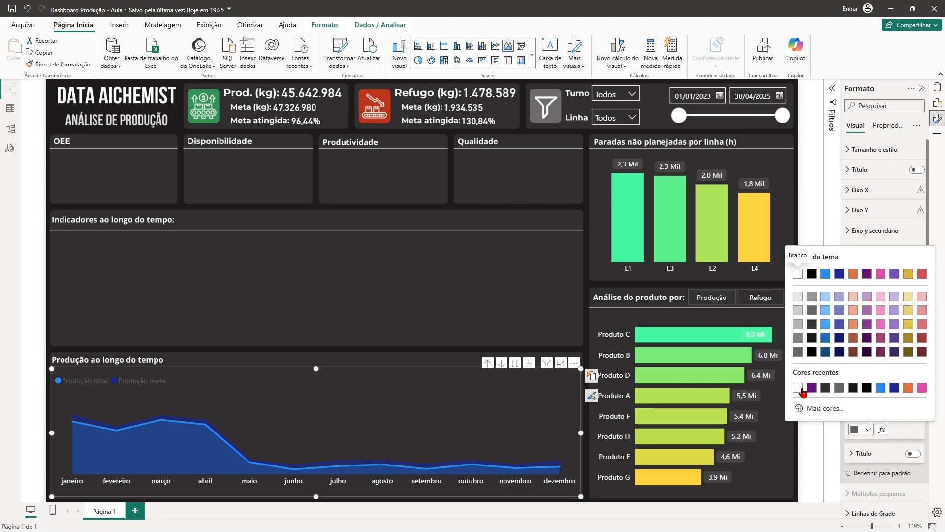
pyautogui.click(798, 388)
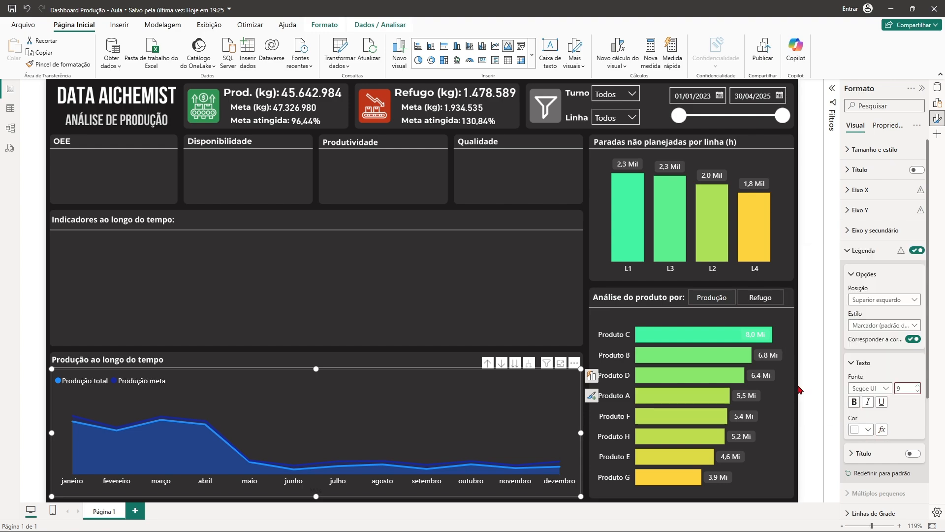
pyautogui.click(854, 367)
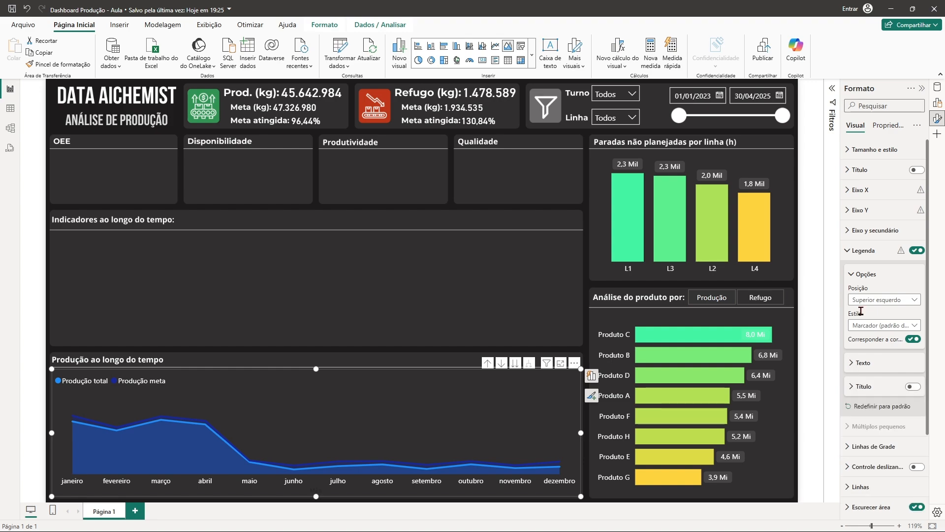
pyautogui.click(847, 252)
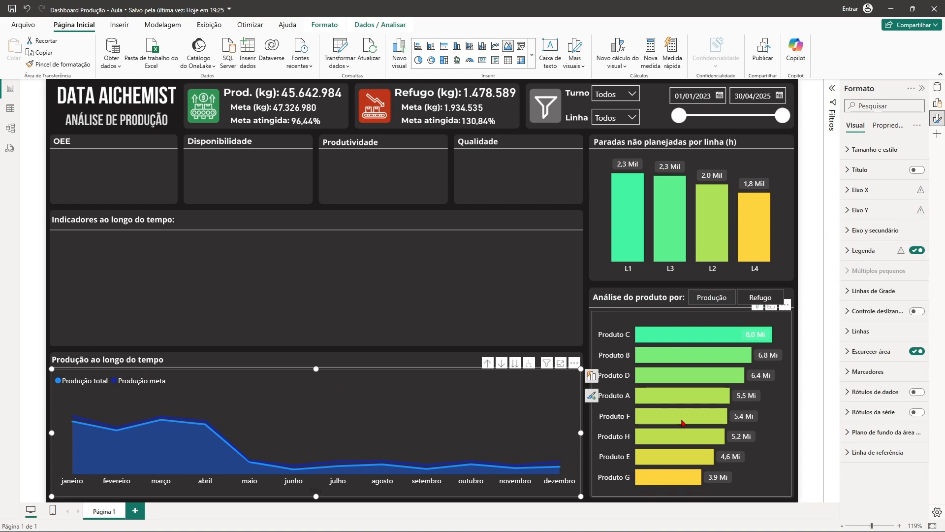
# - Rename the area chart's two Y-axis fields for this visual to "Produção" and "Meta"
pyautogui.click(938, 105)
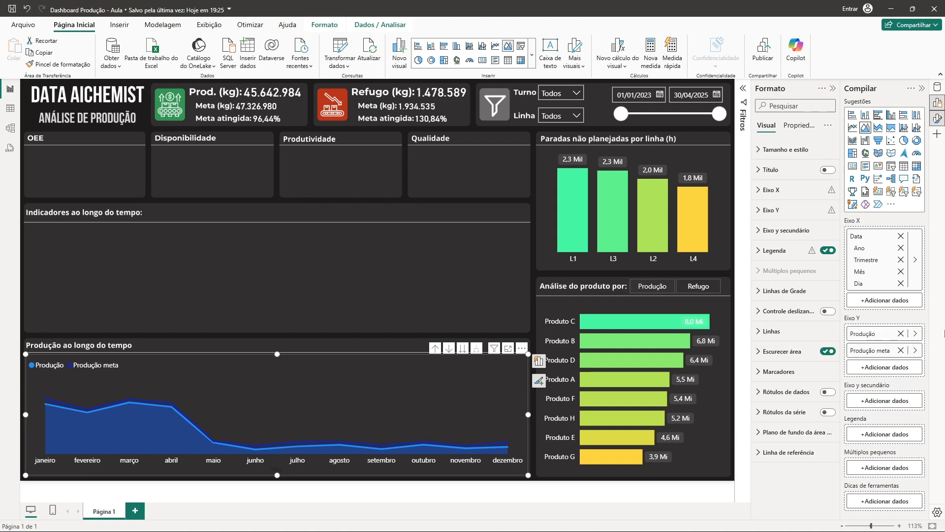
pyautogui.doubleClick(872, 354)
pyautogui.press('BackSpace')
pyautogui.press('BackSpace')
pyautogui.press('BackSpace')
pyautogui.press('BackSpace')
pyautogui.press('BackSpace')
pyautogui.press('BackSpace')
pyautogui.press('BackSpace')
pyautogui.press('BackSpace')
pyautogui.press('BackSpace')
pyautogui.click(309, 256)
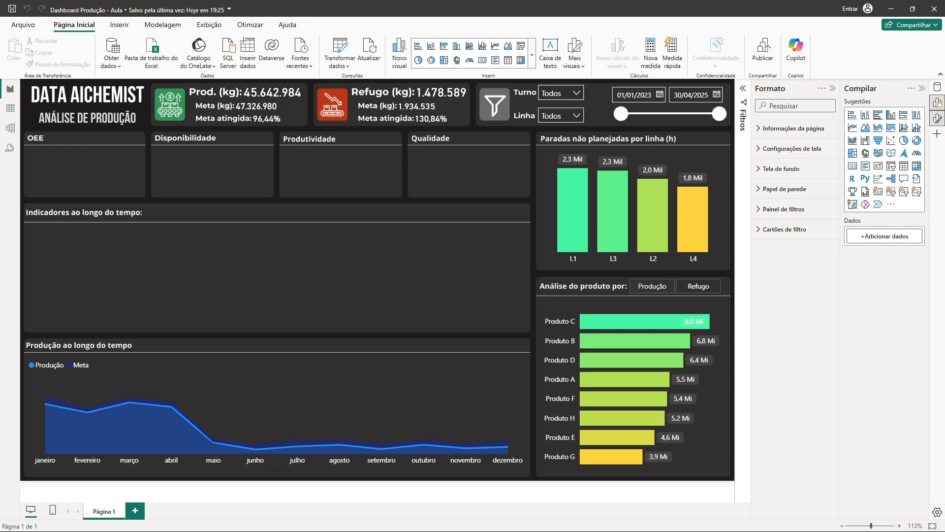
pyautogui.click(399, 377)
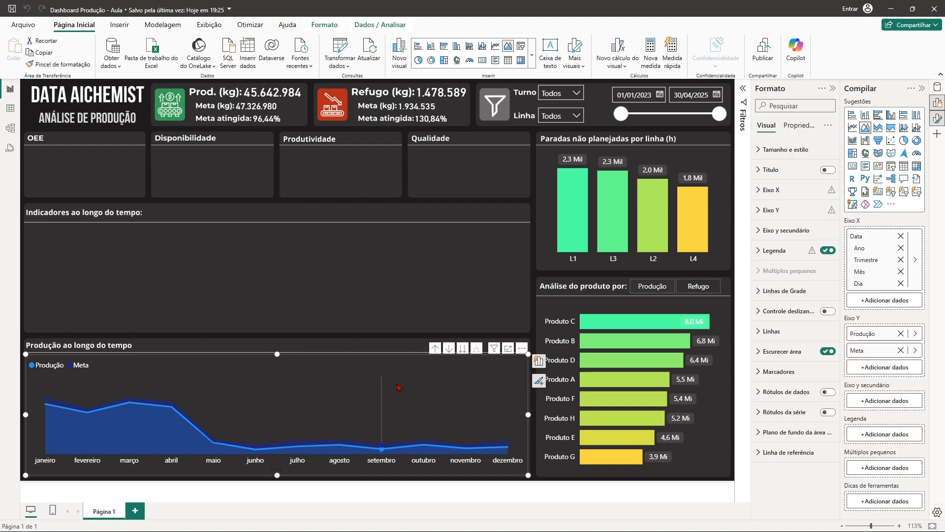
pyautogui.click(921, 89)
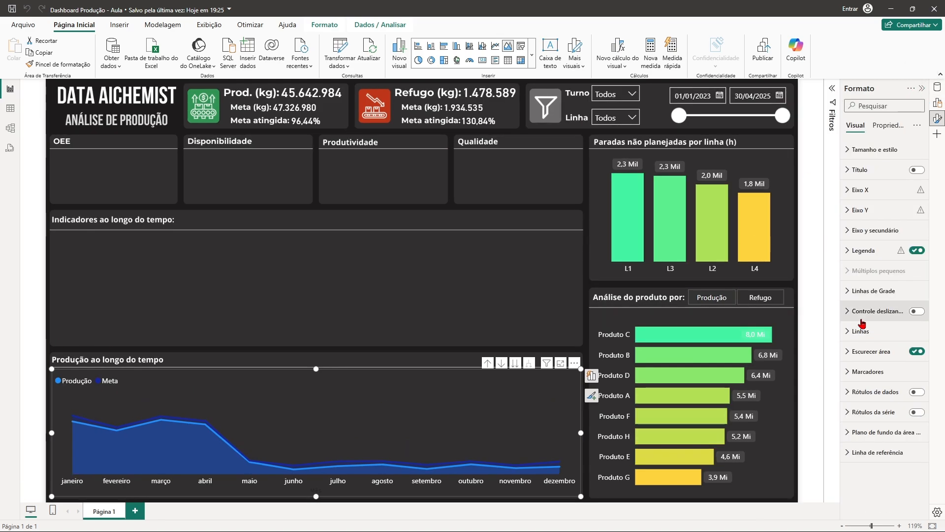
# - Set the interpolation type of all the area chart's lines to Suave
pyautogui.click(850, 331)
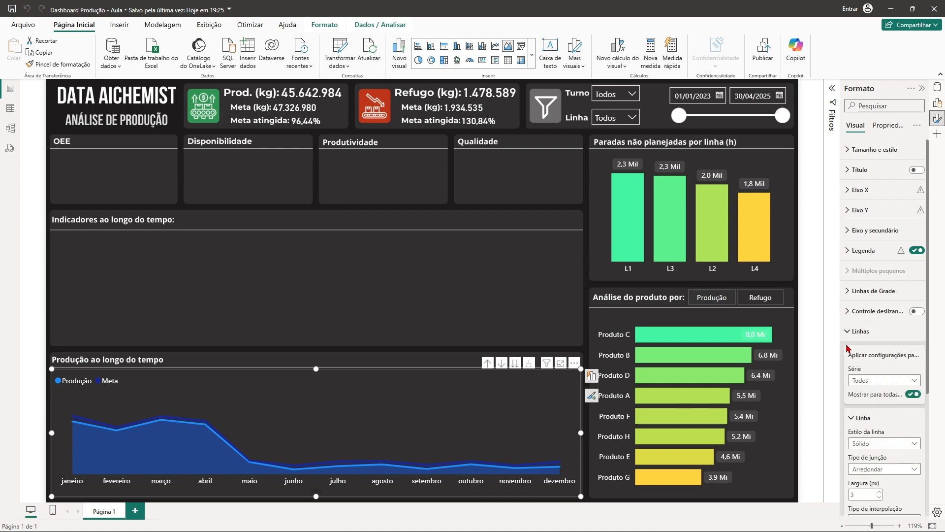
pyautogui.scroll(-1, 851, 340)
pyautogui.click(886, 345)
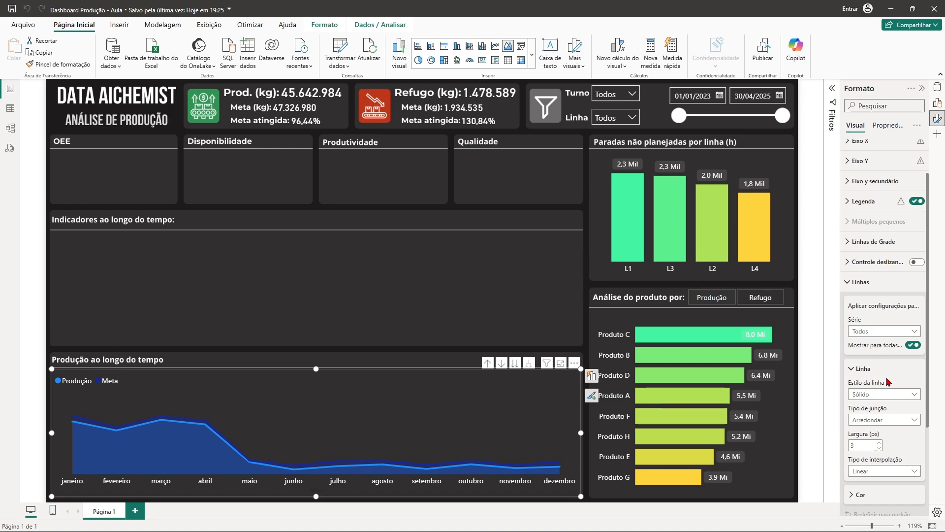
pyautogui.scroll(-1, 868, 455)
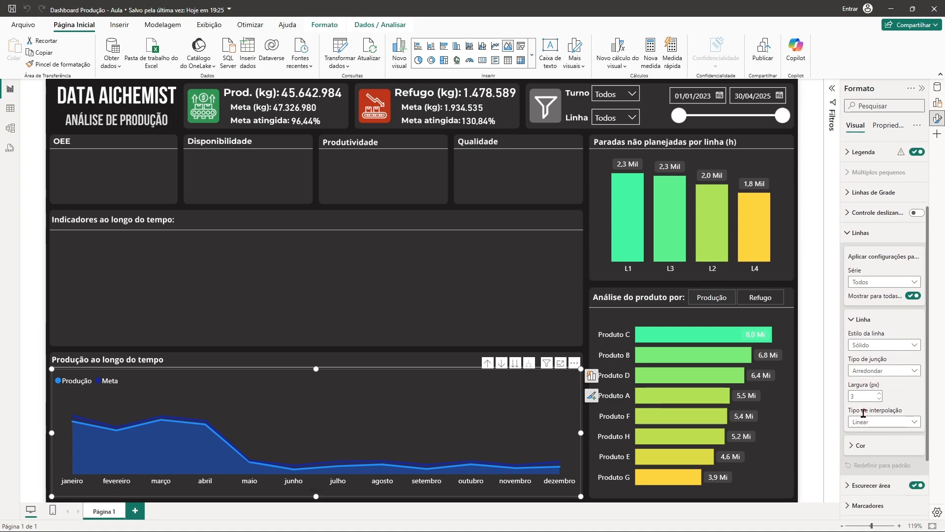
pyautogui.click(897, 422)
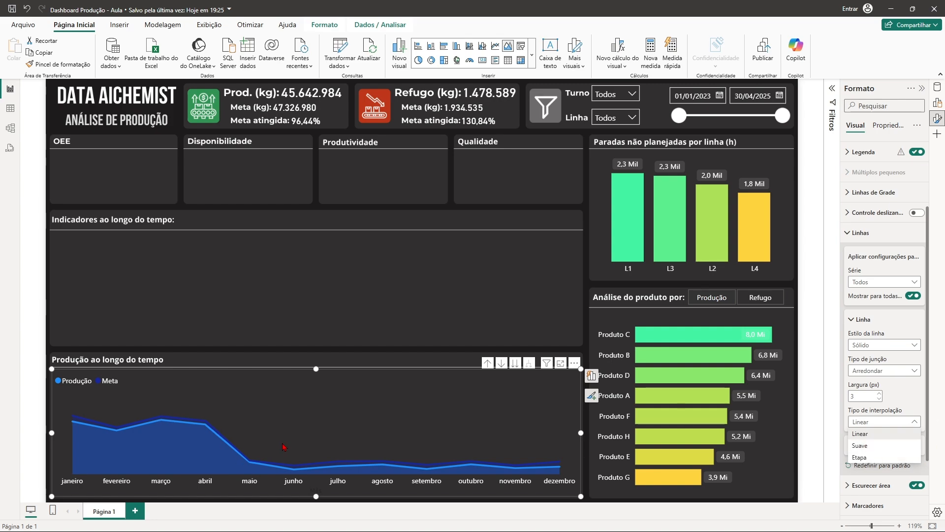
pyautogui.click(869, 446)
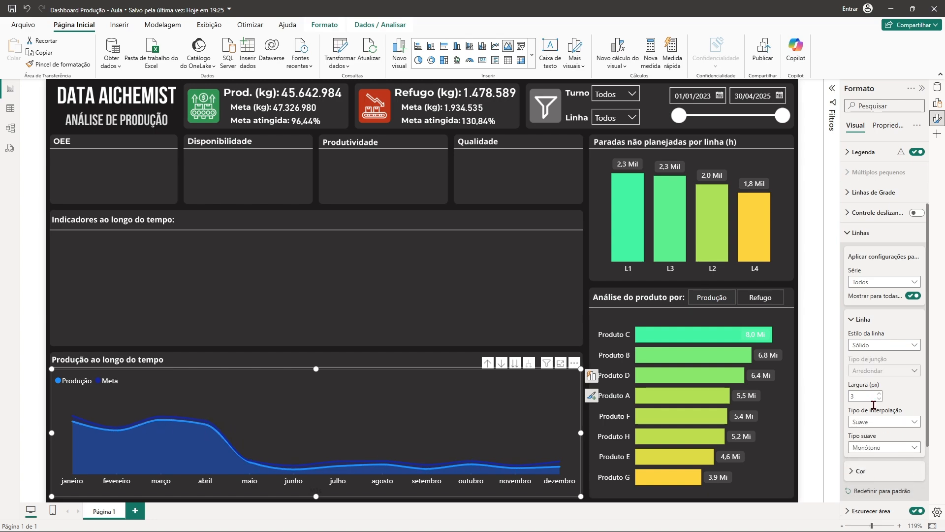
# - Try the Etapa interpolation on all the area chart's lines, and return them to Suave
pyautogui.click(883, 422)
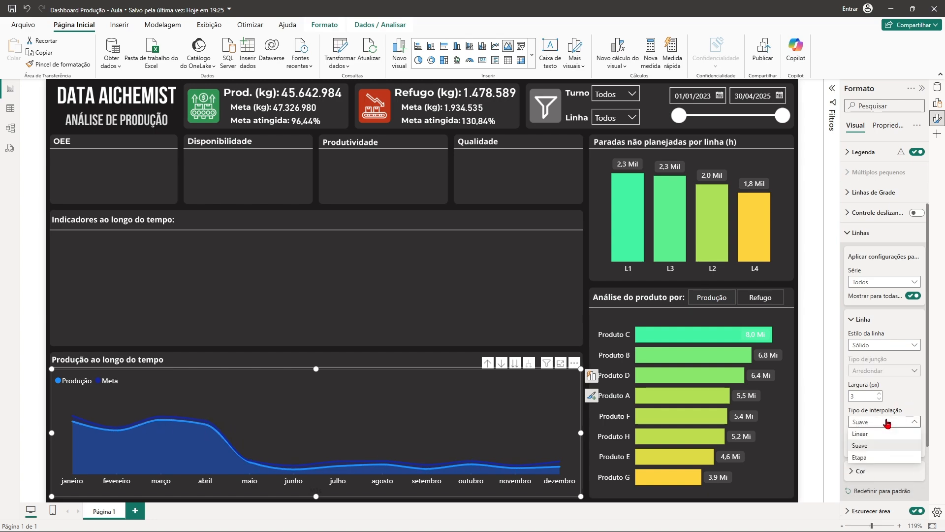
pyautogui.click(870, 458)
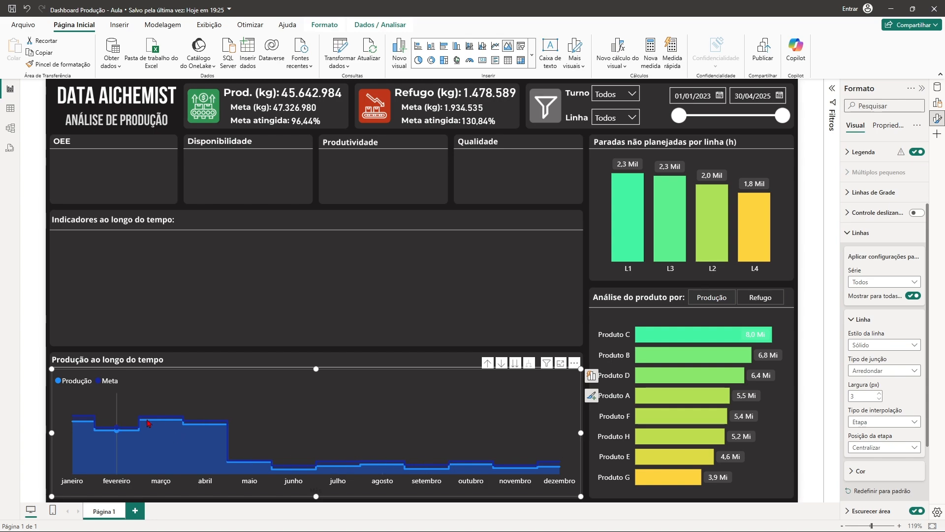
pyautogui.click(882, 423)
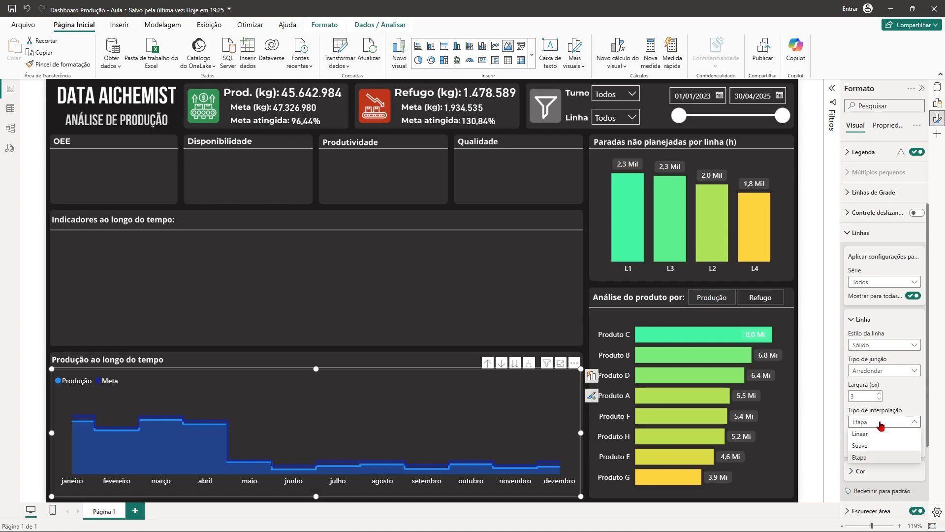
pyautogui.click(870, 446)
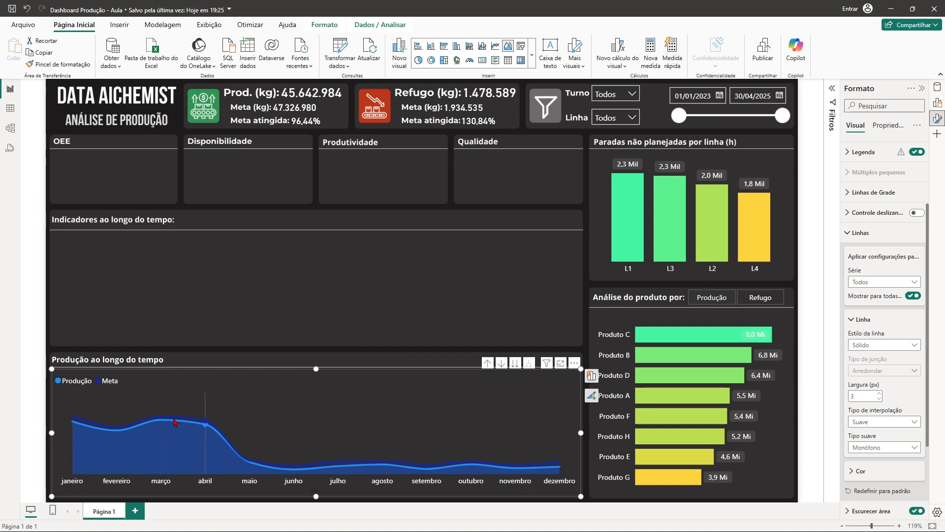
pyautogui.moveTo(74, 422)
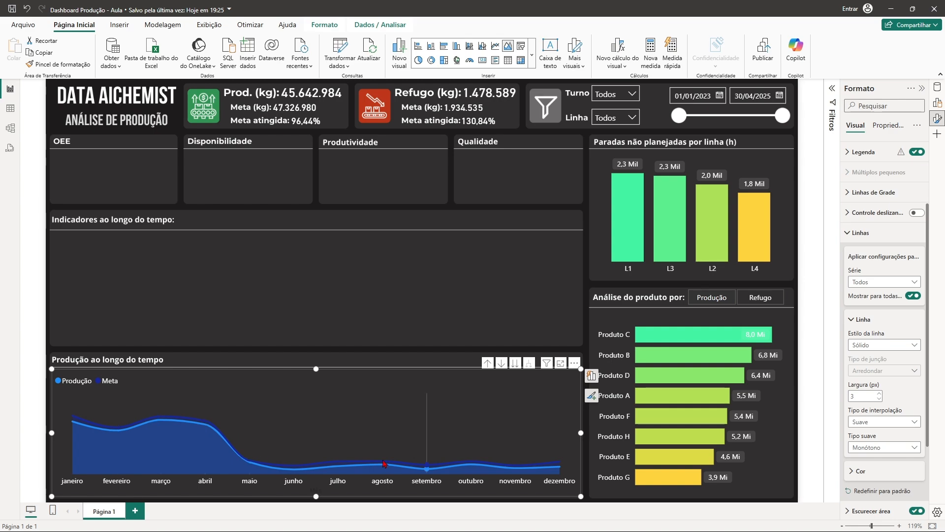
# - Set the colour of the area chart's Produção line to yellow #FFDD33
pyautogui.click(877, 283)
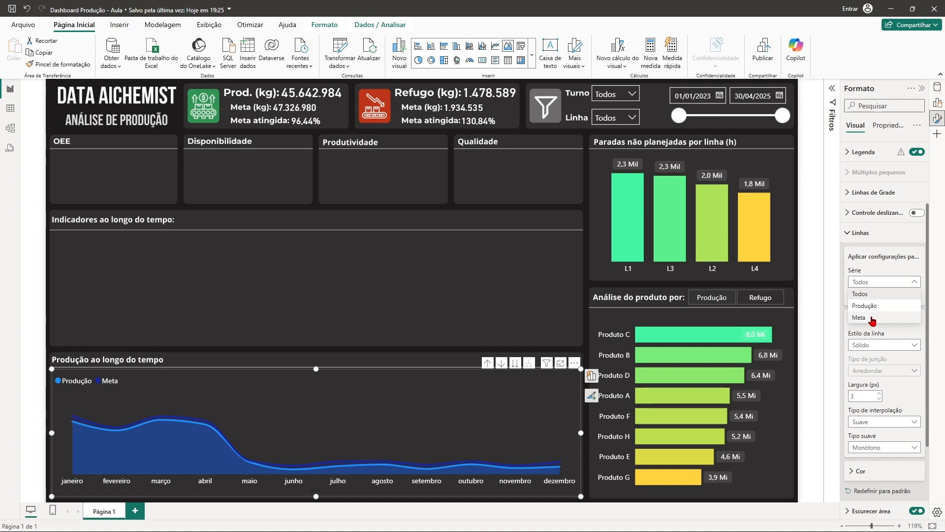
pyautogui.click(872, 306)
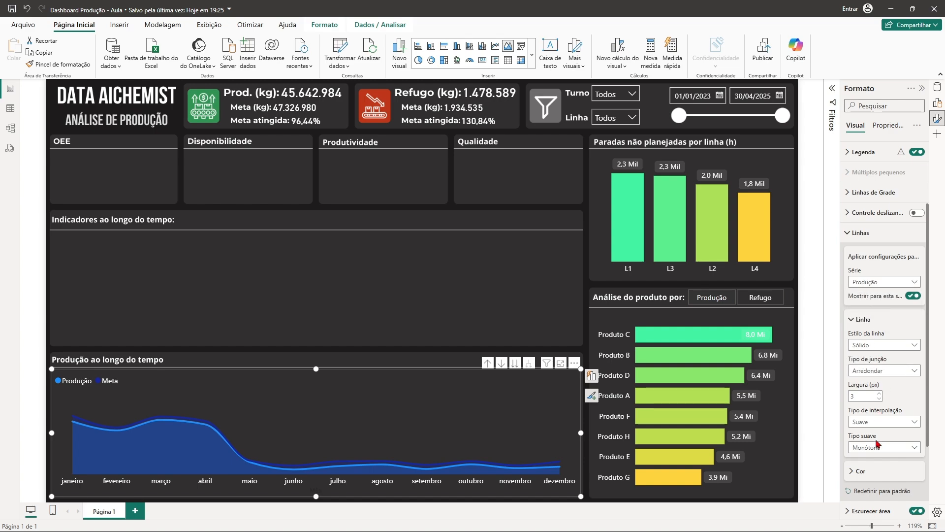
pyautogui.scroll(-2, 881, 345)
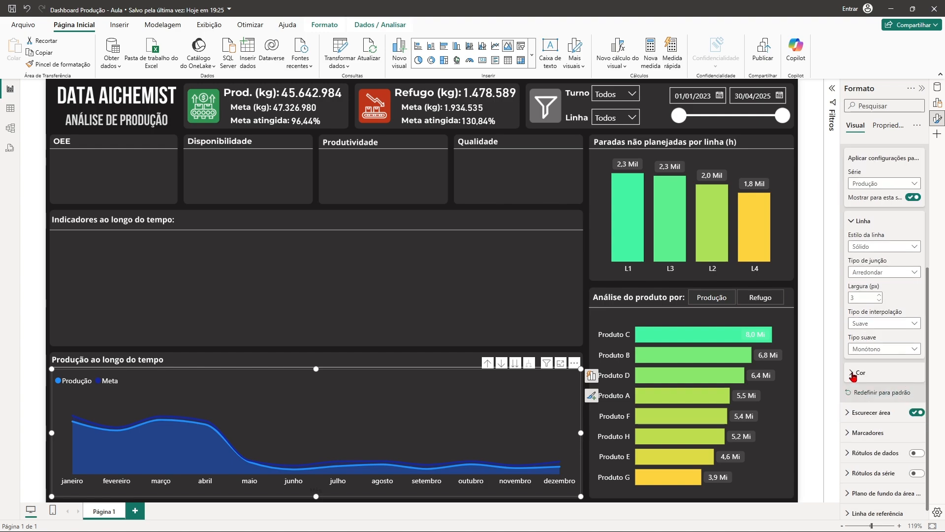
pyautogui.click(853, 374)
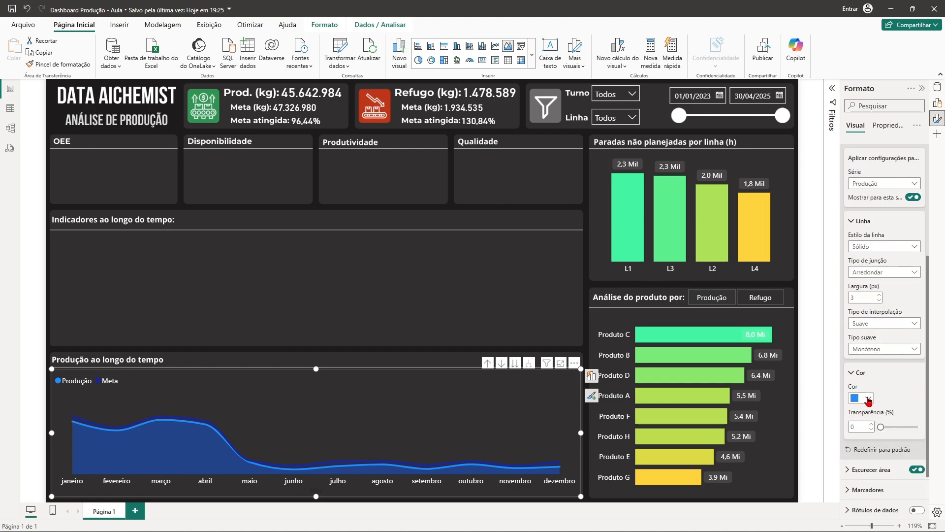
pyautogui.click(868, 400)
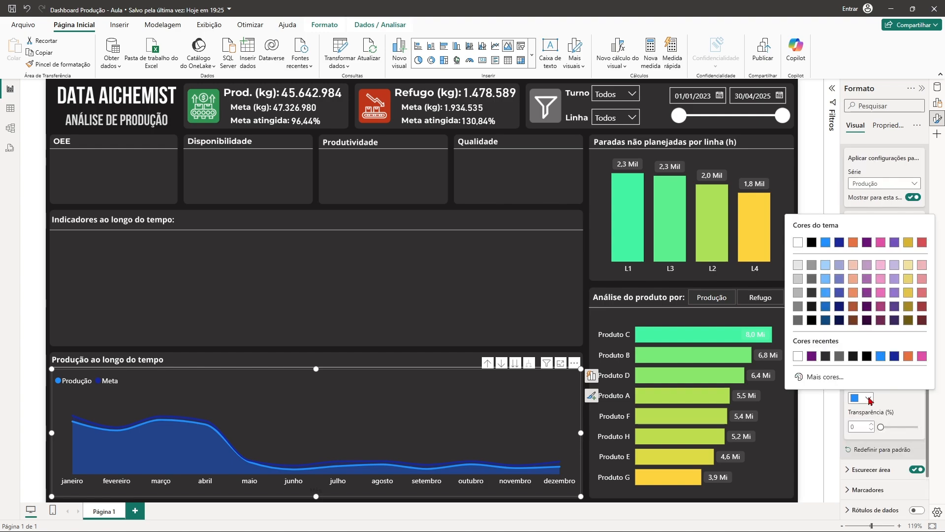
pyautogui.click(830, 378)
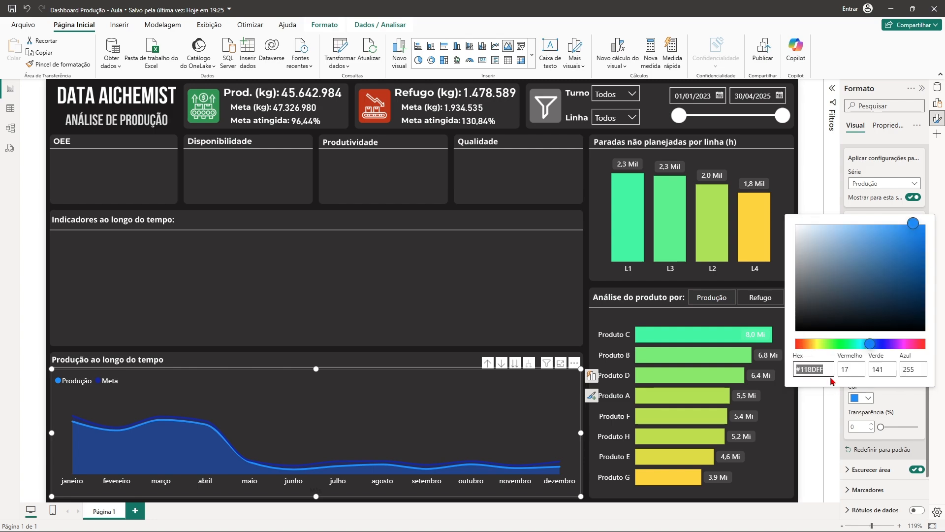
pyautogui.write('#FFDD33')
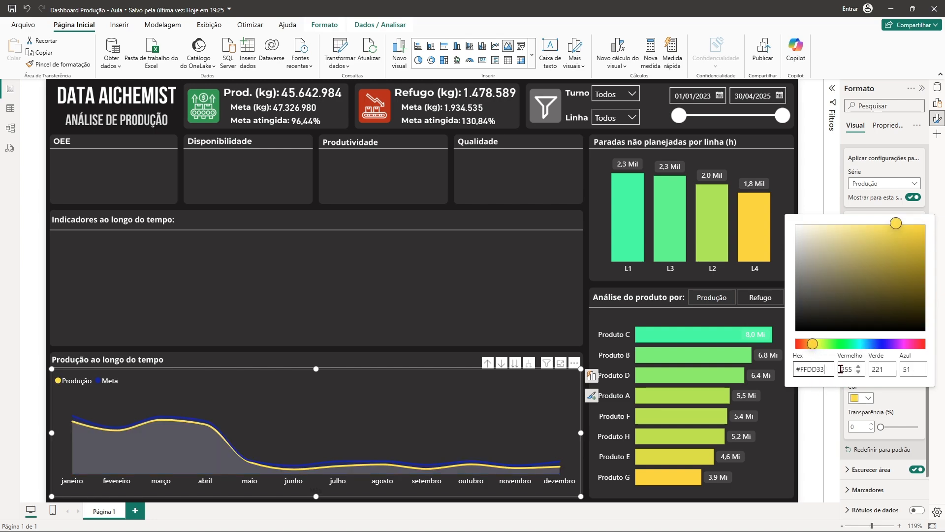
pyautogui.click(827, 415)
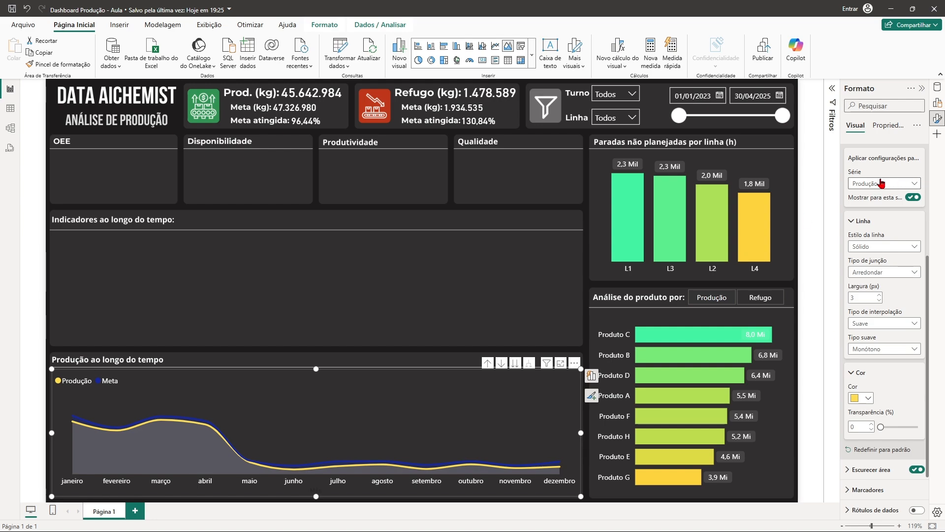
# - Set the colour of the area chart's Meta line to the custom red #D70F0B
pyautogui.scroll(1, 872, 182)
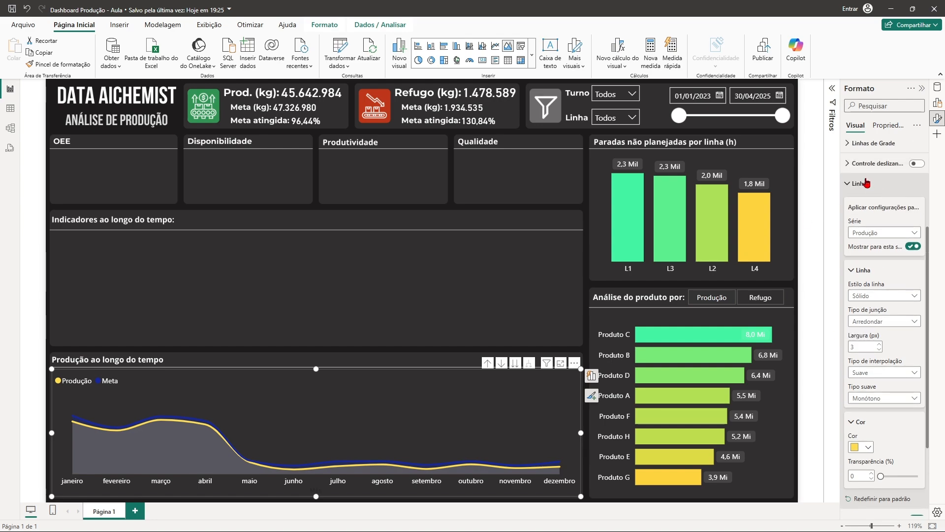
pyautogui.click(880, 235)
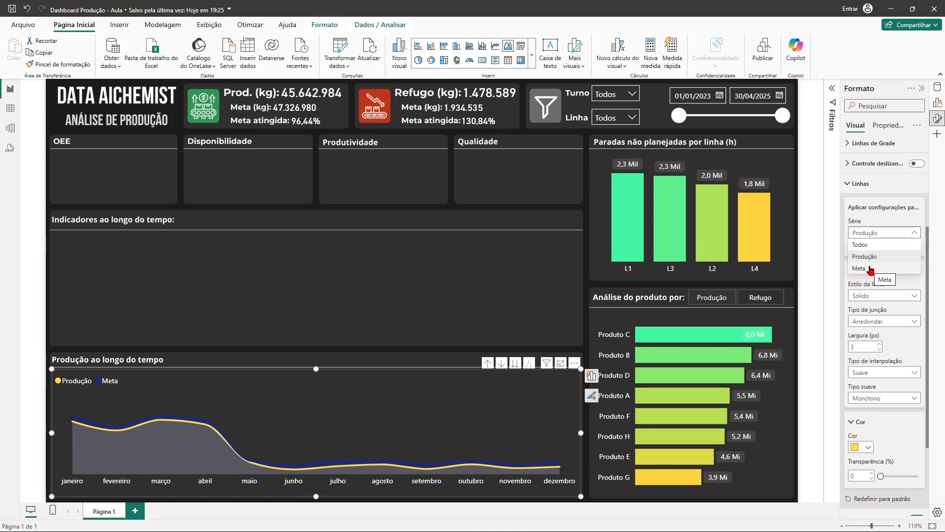
pyautogui.click(871, 269)
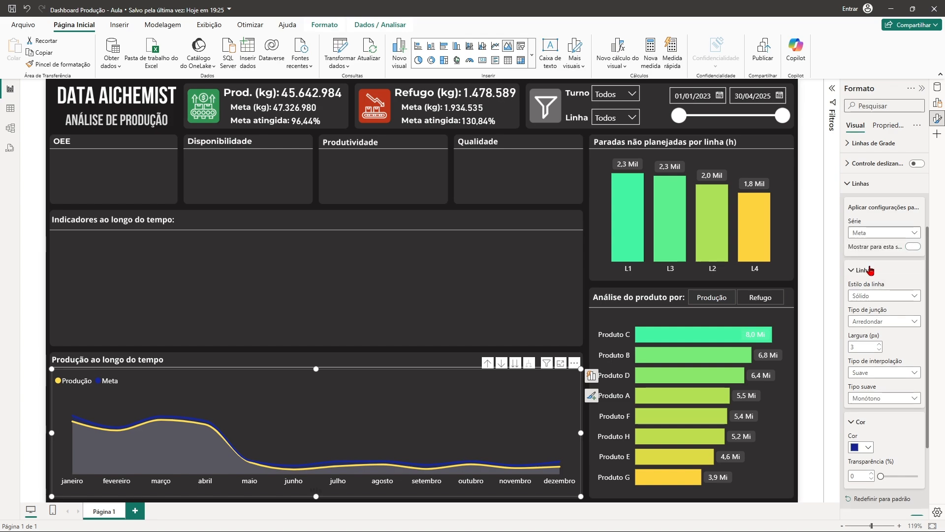
pyautogui.click(869, 448)
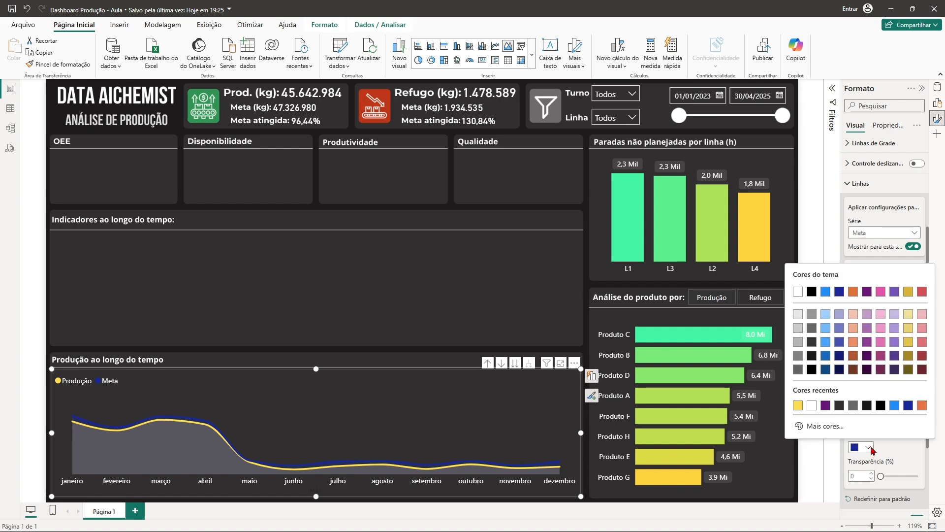
pyautogui.click(822, 430)
pyautogui.moveTo(875, 393); pyautogui.dragTo(794, 393)
pyautogui.moveTo(908, 317); pyautogui.dragTo(915, 289)
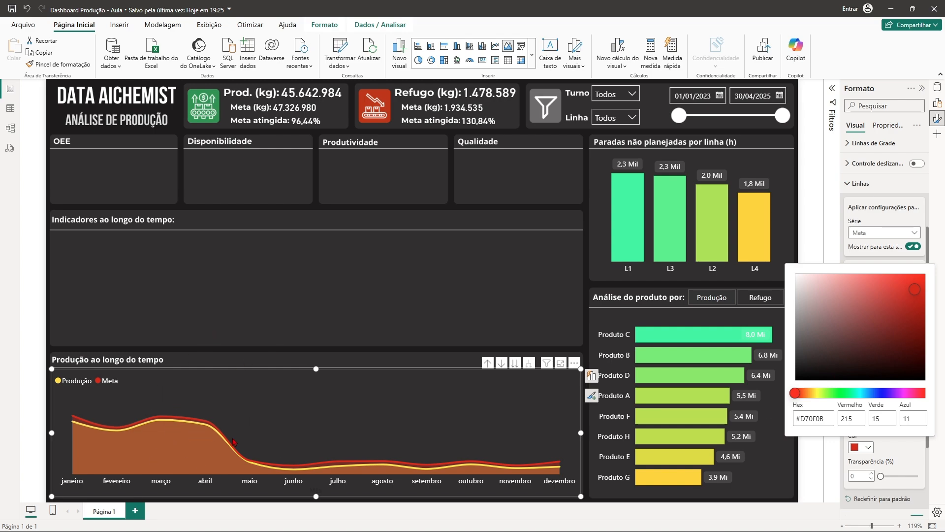
pyautogui.click(832, 449)
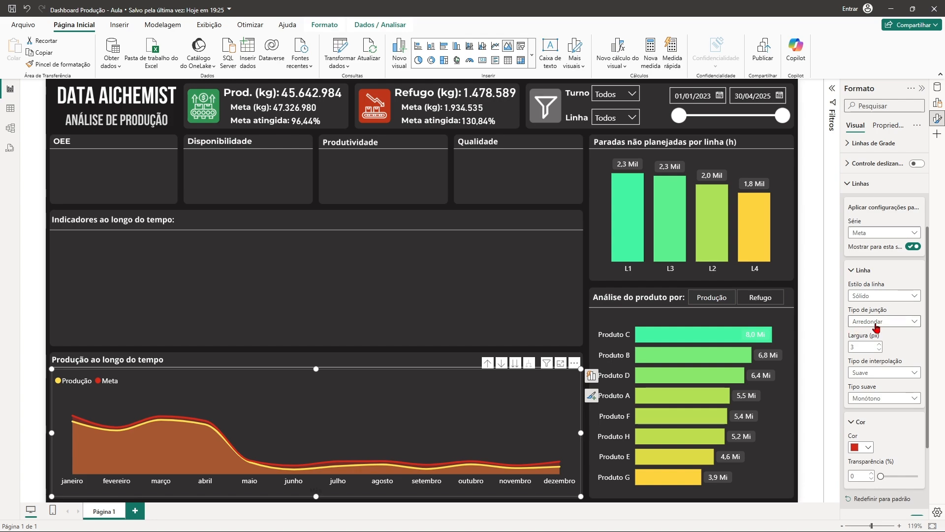
# - Try the Pontilhado and Personalizar styles on the area chart's Meta line, and set its line style to Tracejado
pyautogui.click(884, 297)
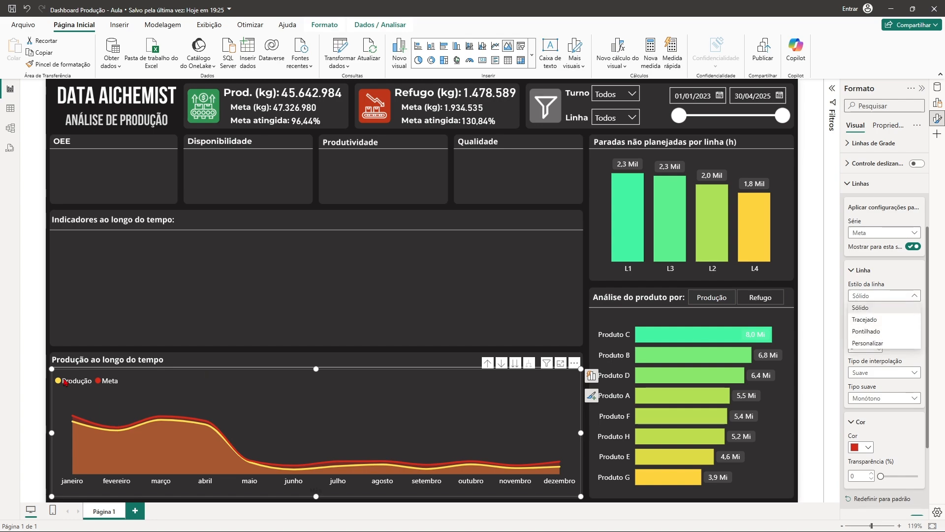
pyautogui.click(864, 319)
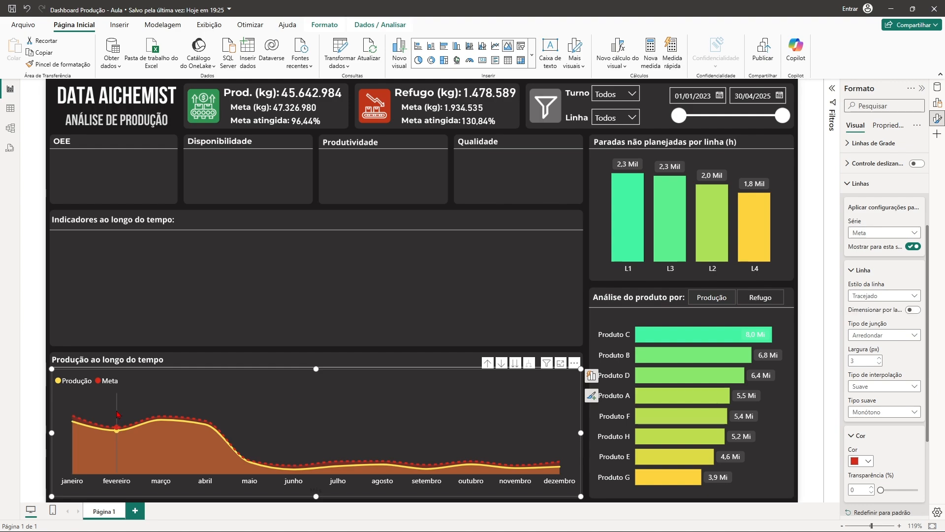
pyautogui.click(883, 296)
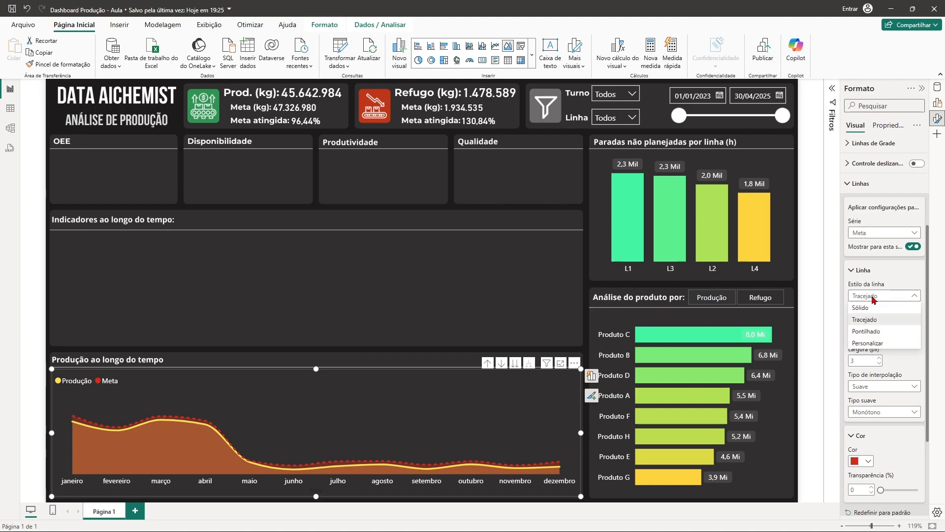
pyautogui.click(886, 331)
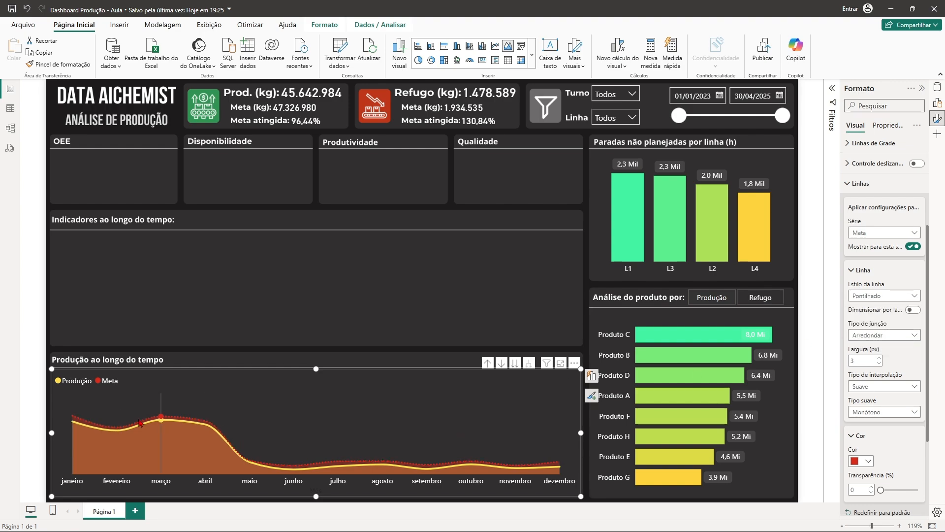
pyautogui.click(884, 296)
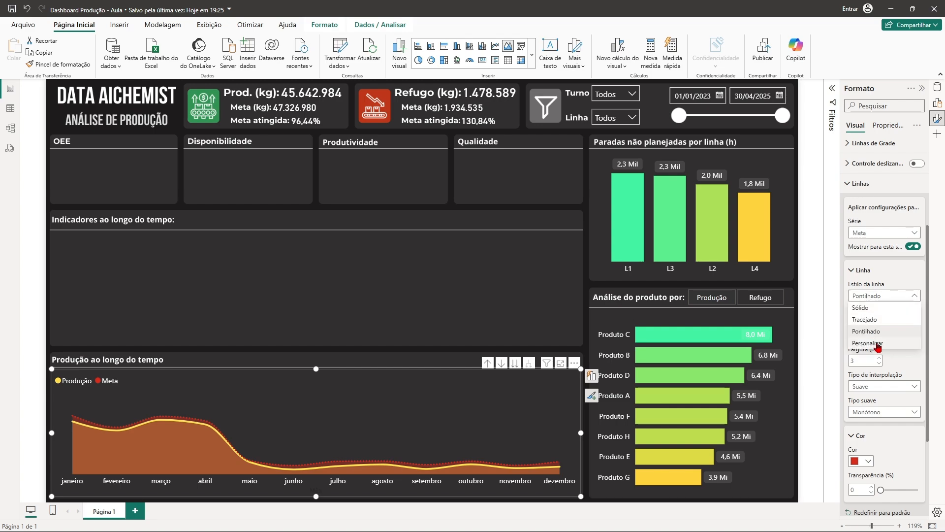
pyautogui.click(877, 345)
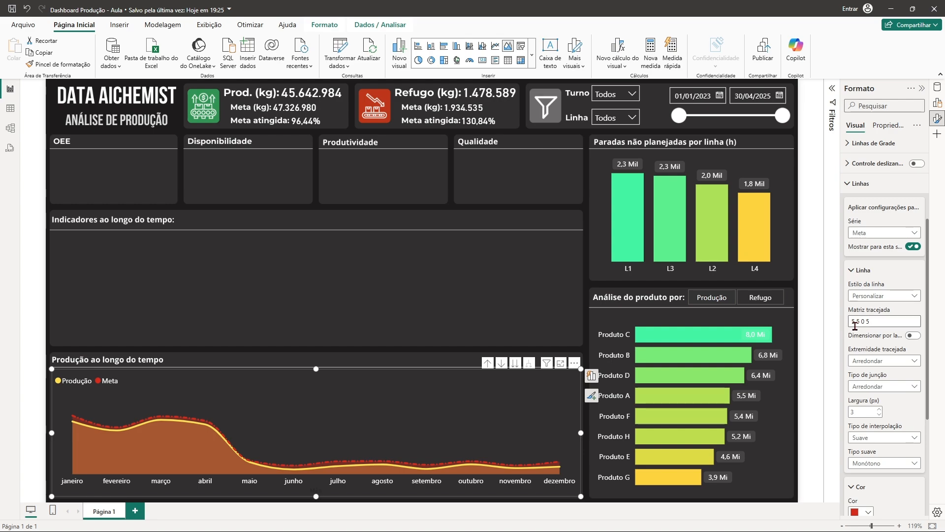
pyautogui.click(898, 296)
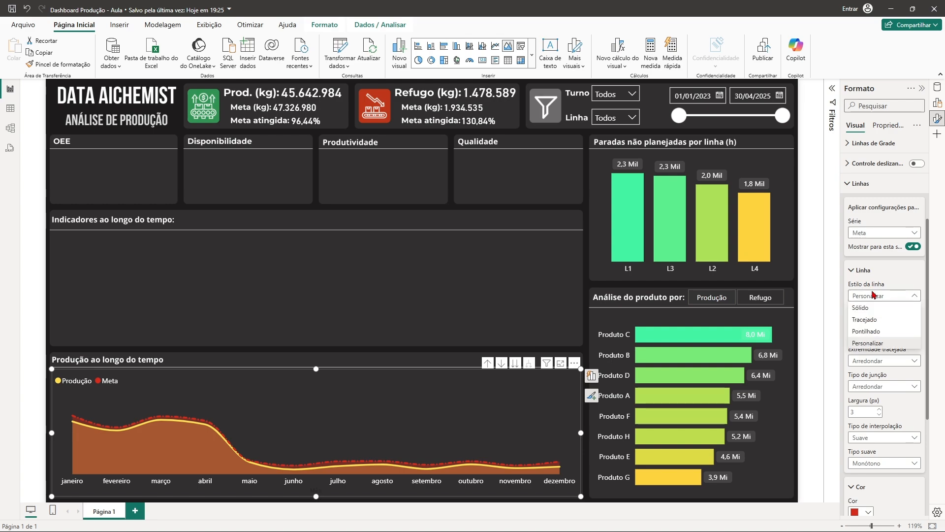
pyautogui.click(875, 319)
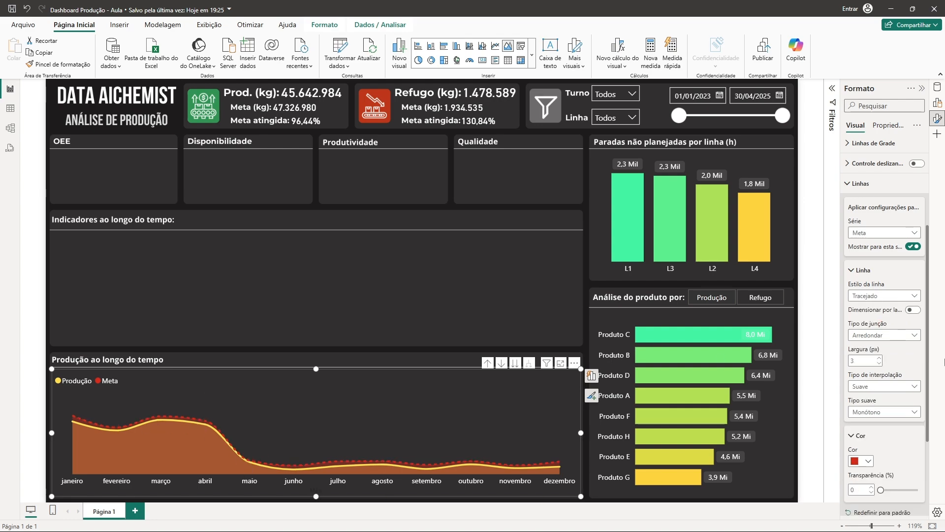
pyautogui.click(853, 271)
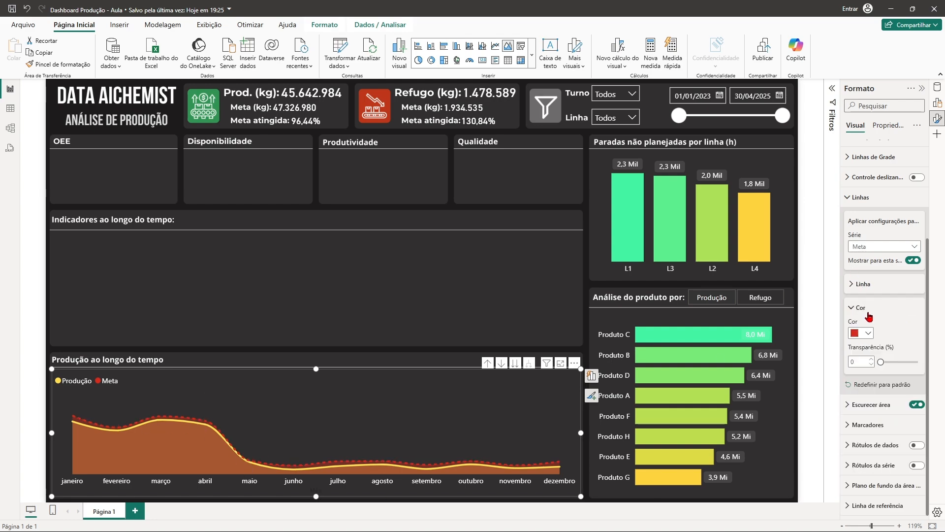
pyautogui.click(850, 200)
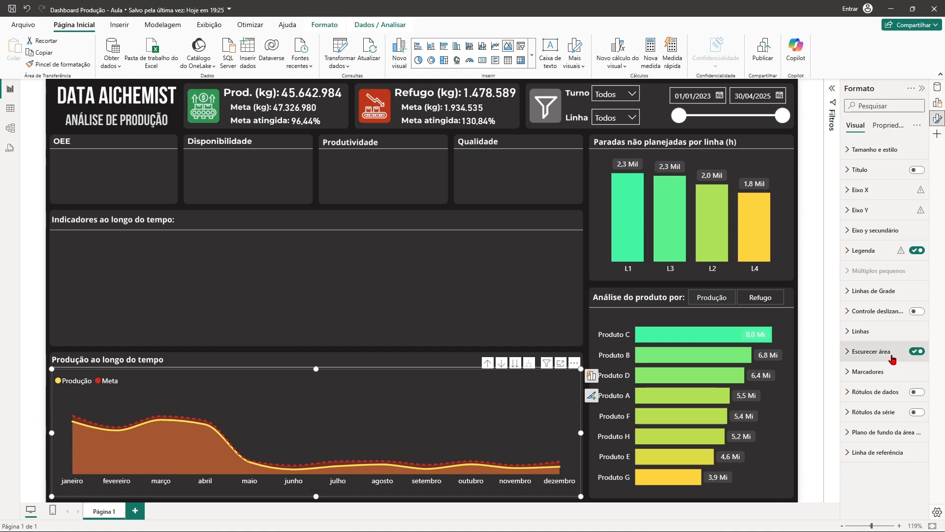
# - Turn off the area shading for the Meta series of the area chart
pyautogui.click(848, 352)
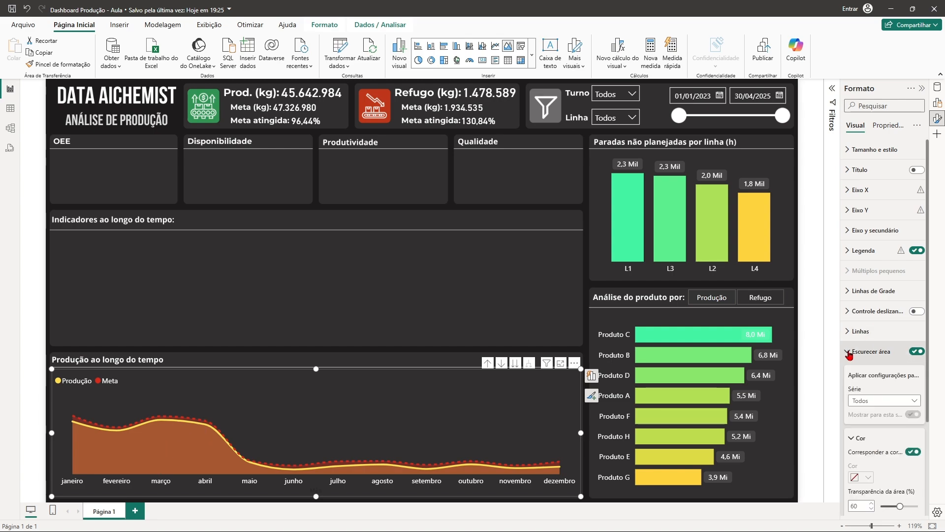
pyautogui.scroll(-1, 849, 345)
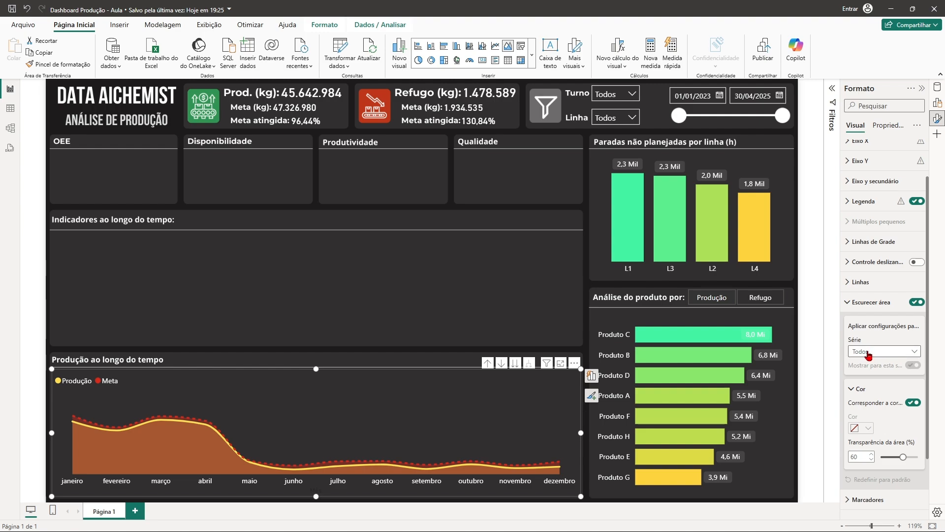
pyautogui.click(871, 352)
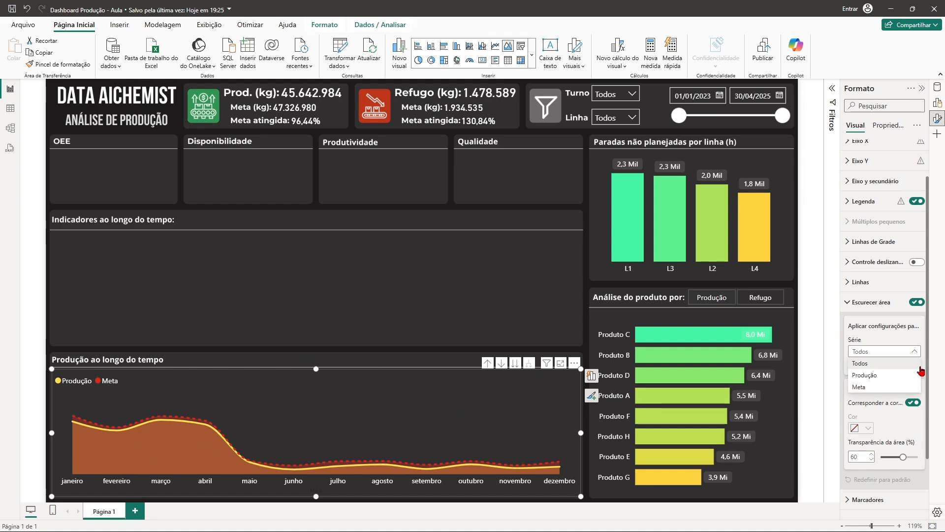
pyautogui.click(864, 387)
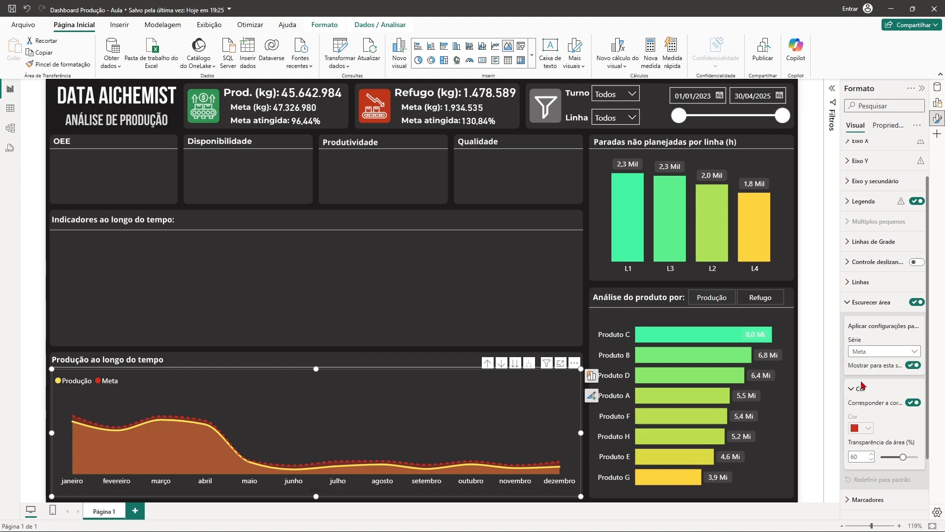
pyautogui.click(910, 367)
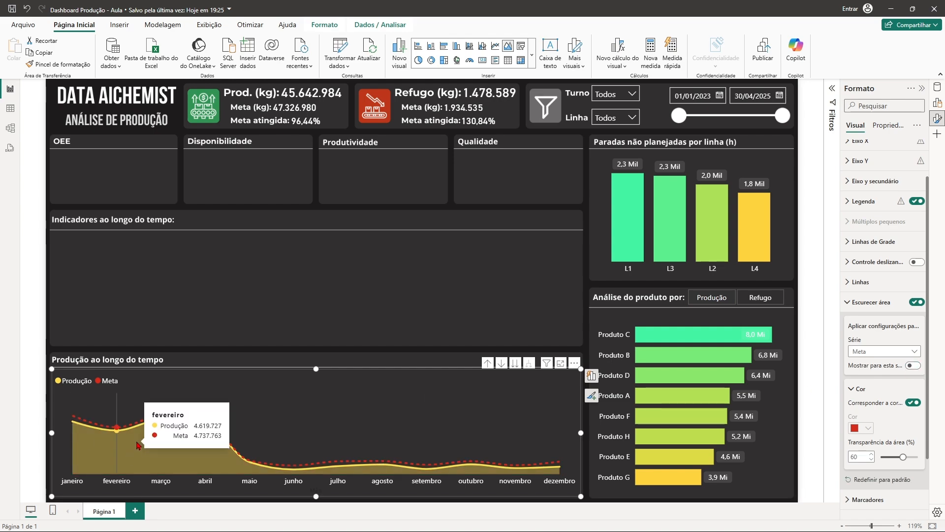
pyautogui.moveTo(113, 424)
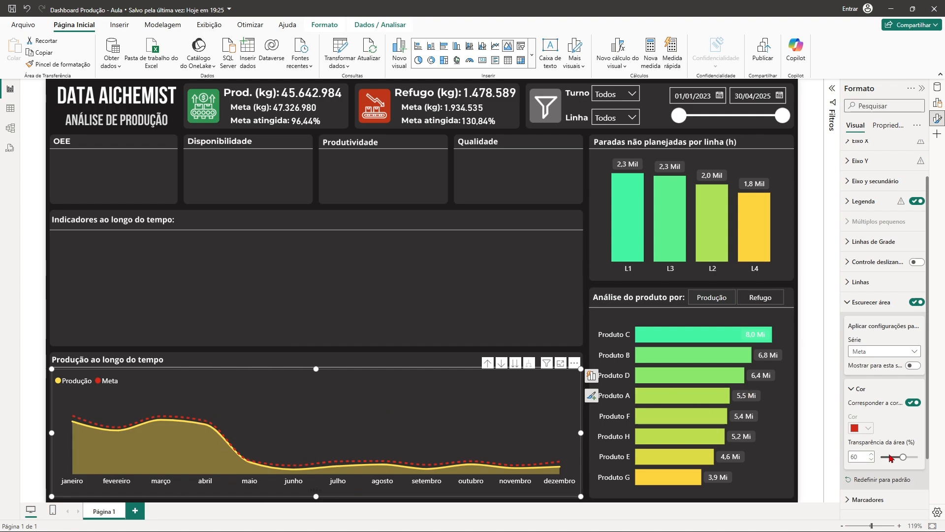
pyautogui.click(434, 363)
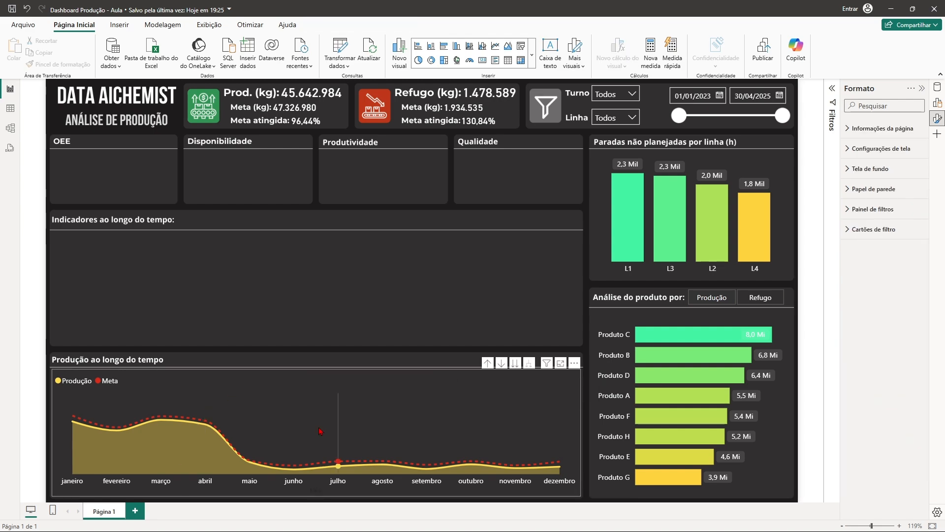
# - Turn off the X-axis title of the Produção ao longo do tempo area chart
pyautogui.click(453, 390)
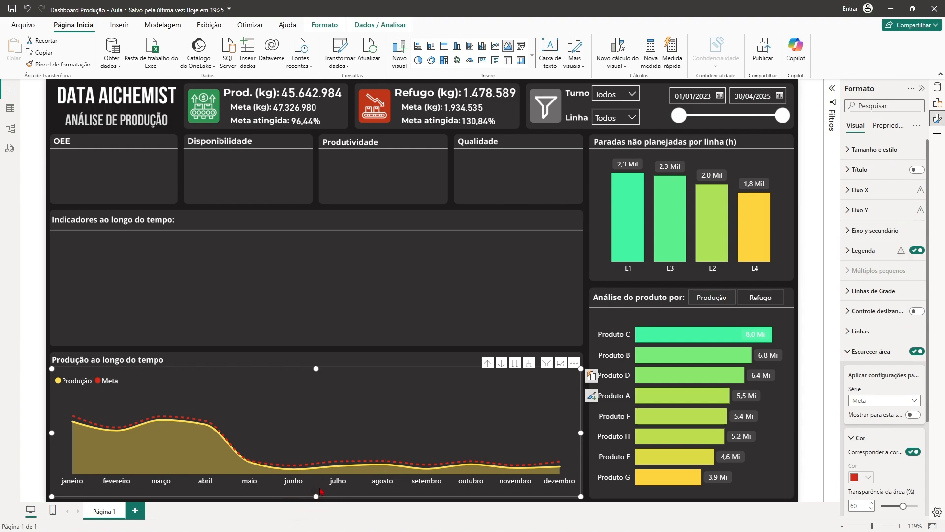
pyautogui.click(848, 192)
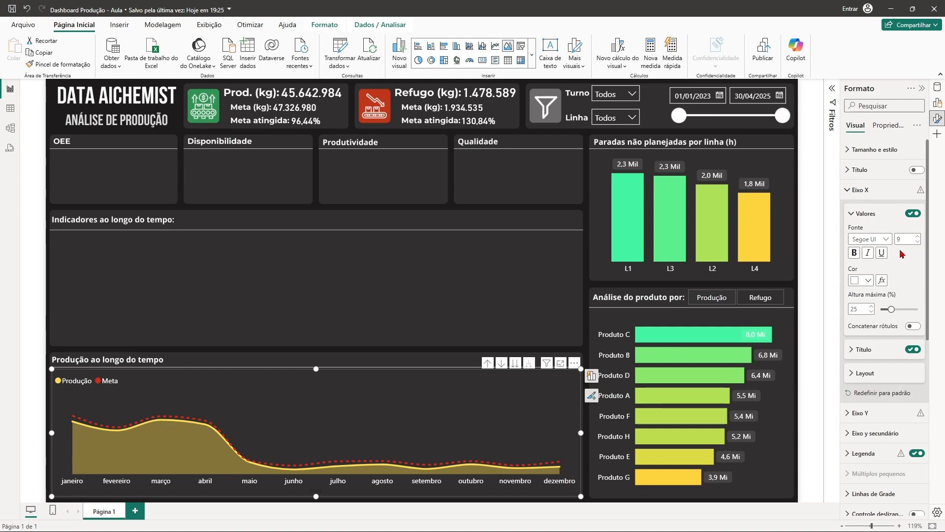
pyautogui.click(914, 350)
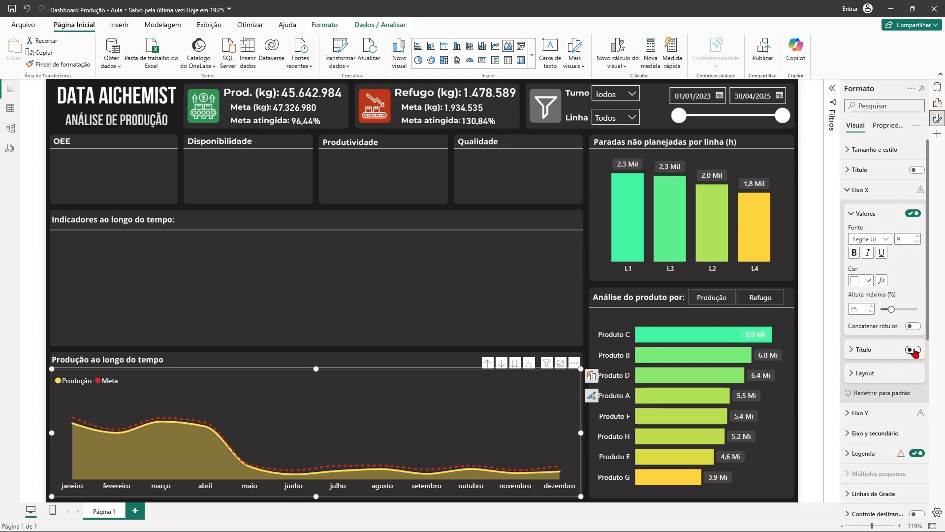
pyautogui.click(266, 367)
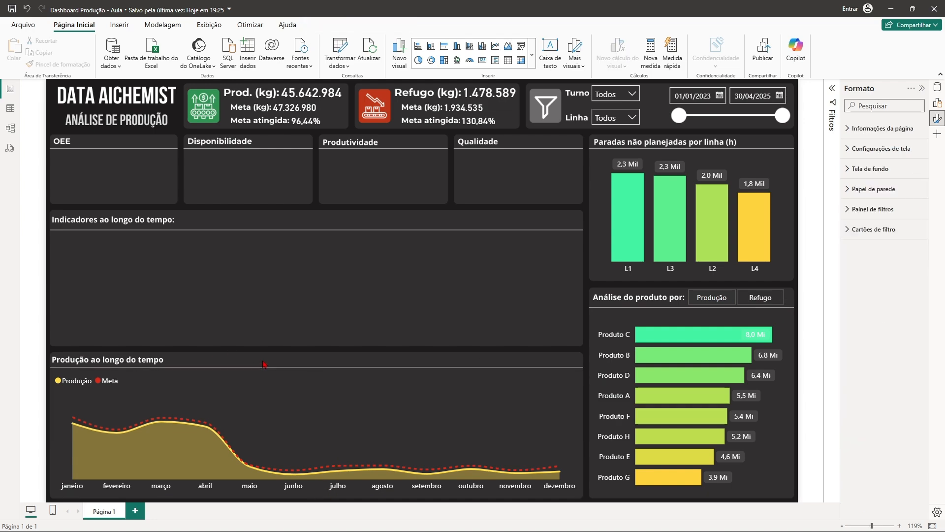
pyautogui.click(266, 419)
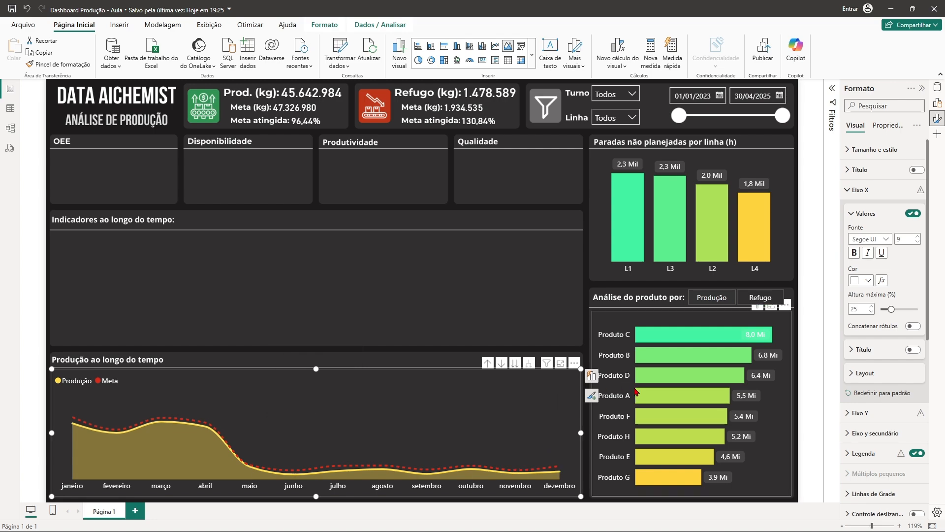
pyautogui.click(846, 191)
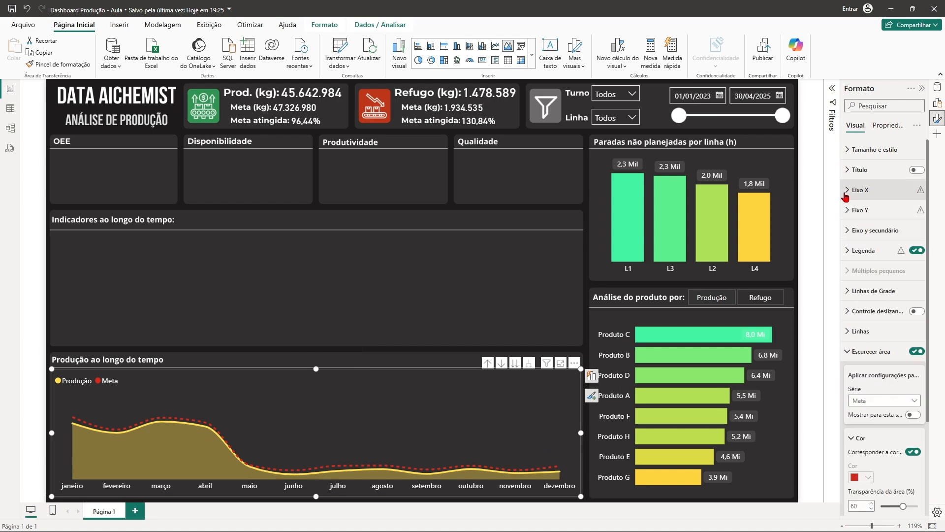
# - Turn on the data labels of the production over time area chart and expand their settings
pyautogui.scroll(-3, 846, 246)
pyautogui.click(848, 254)
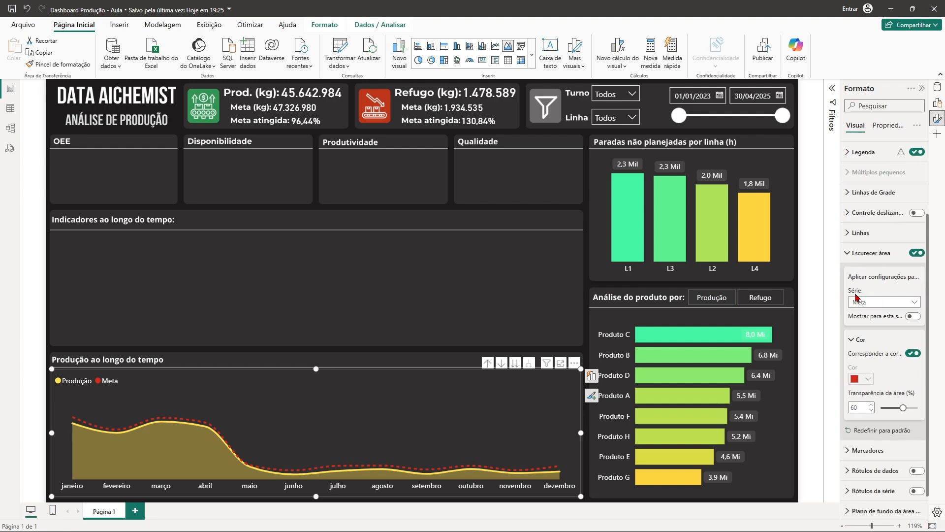
pyautogui.click(847, 254)
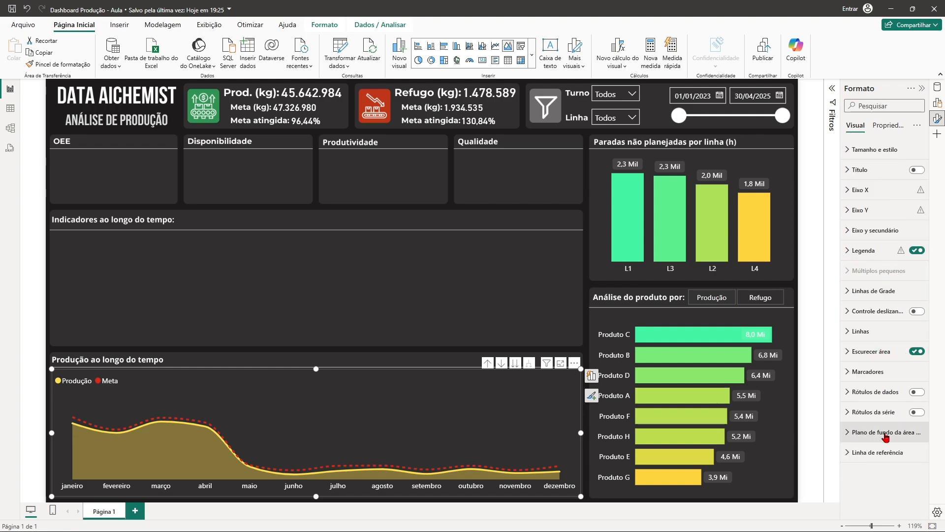
pyautogui.click(918, 392)
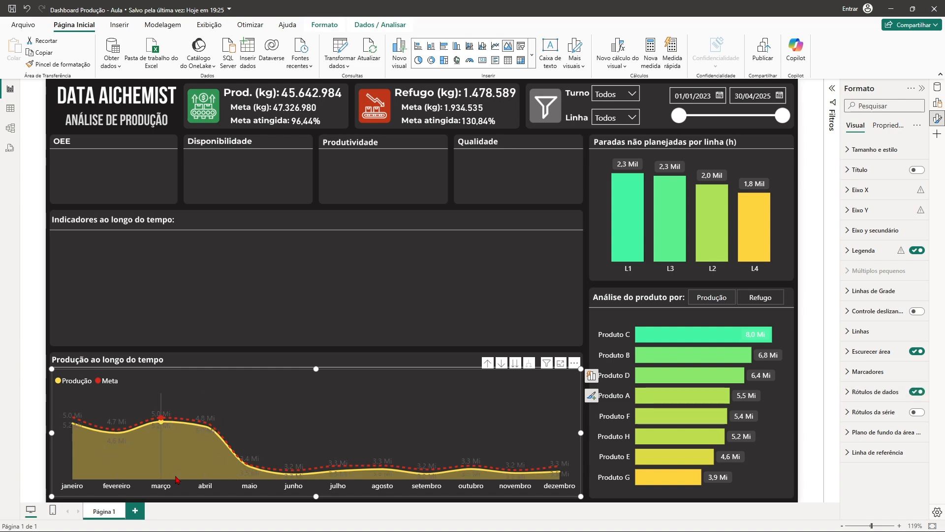
pyautogui.moveTo(104, 428)
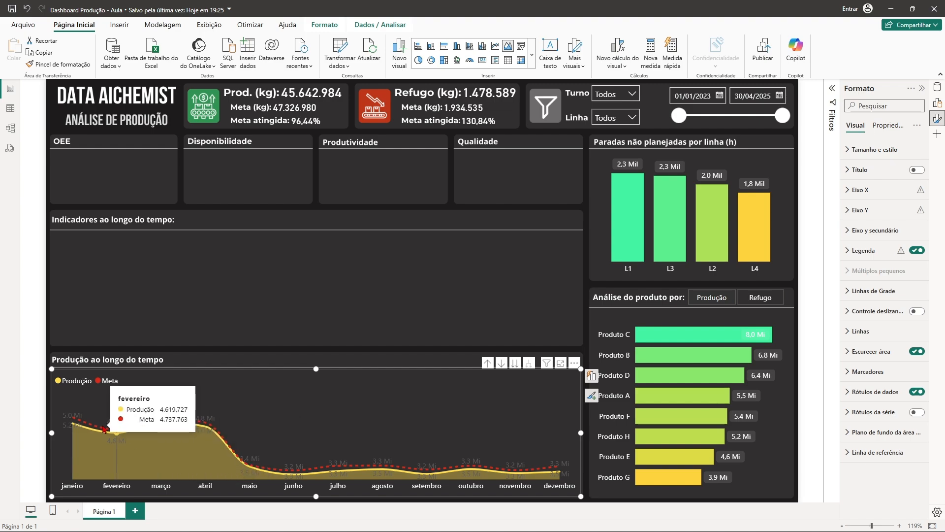
pyautogui.click(921, 395)
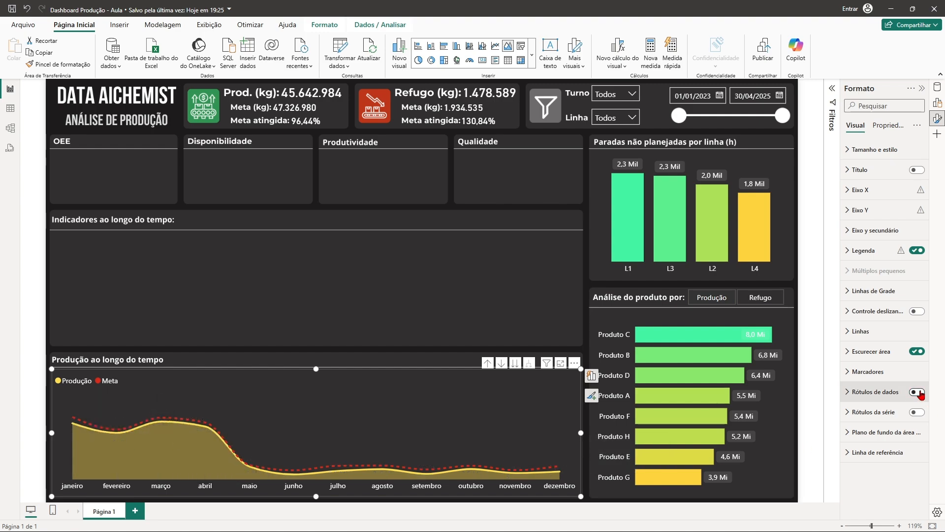
pyautogui.click(847, 395)
pyautogui.scroll(-1, 847, 394)
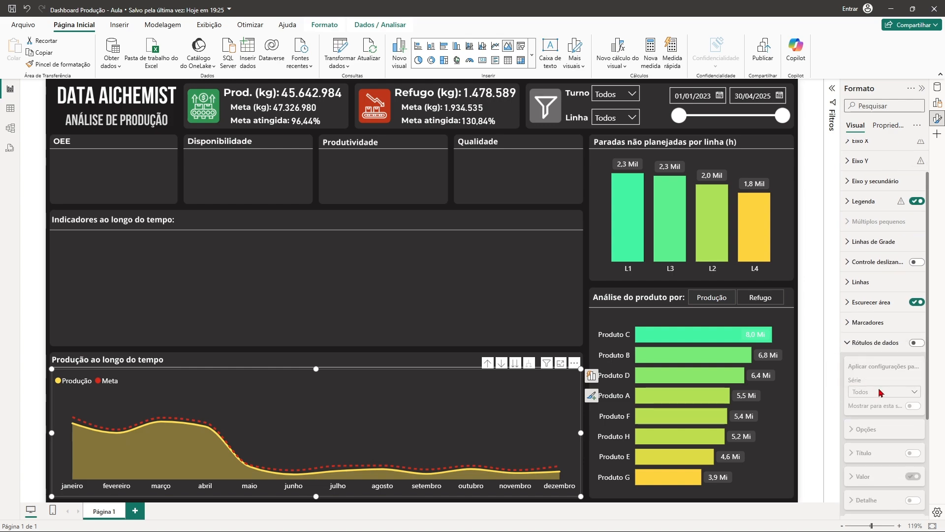
pyautogui.click(921, 347)
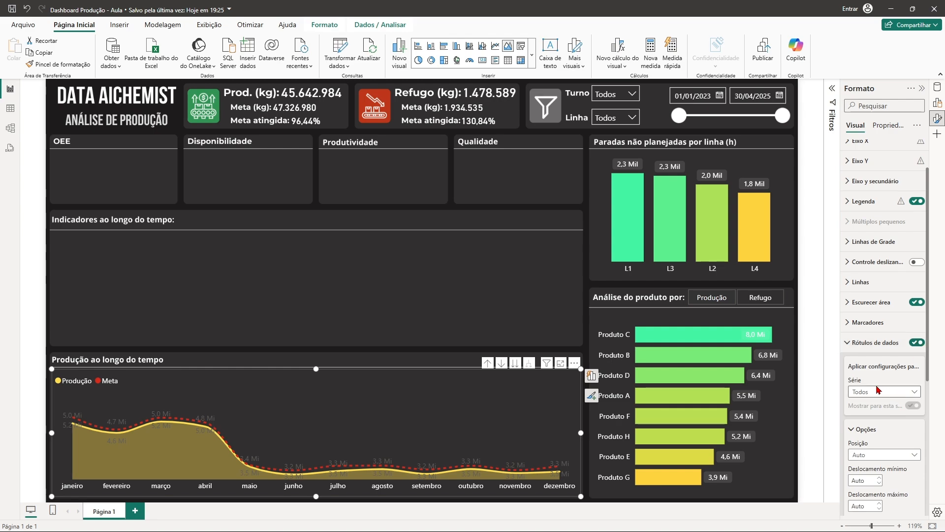
# - Hide the data labels of the Meta series in the area chart
pyautogui.scroll(-1, 887, 393)
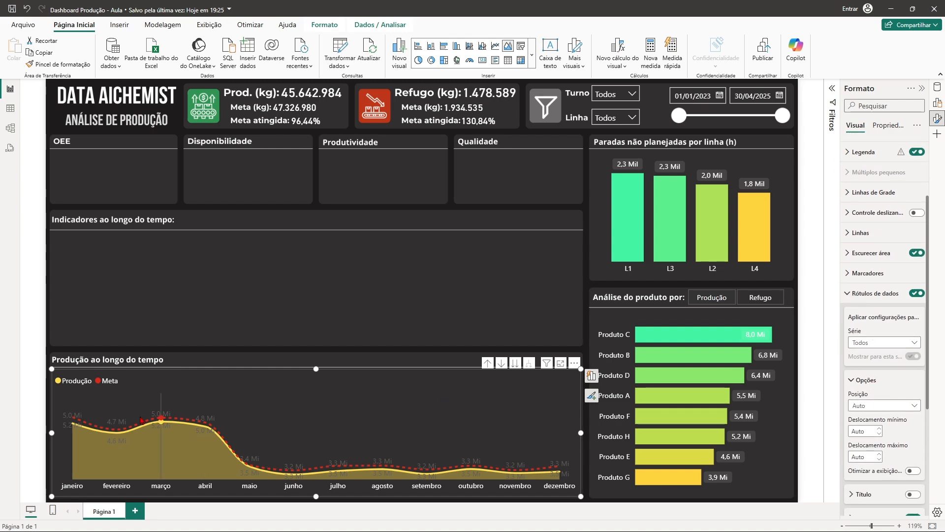
pyautogui.click(884, 343)
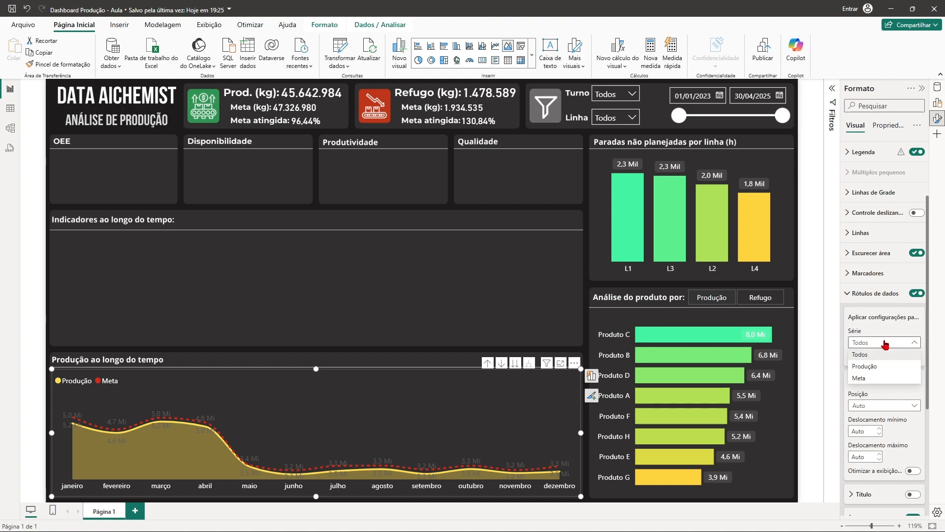
pyautogui.click(883, 377)
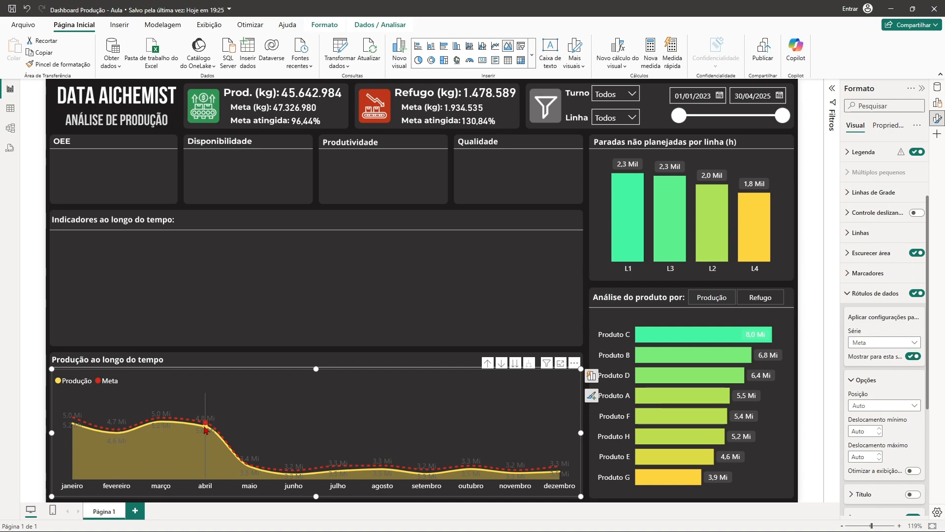
pyautogui.click(913, 359)
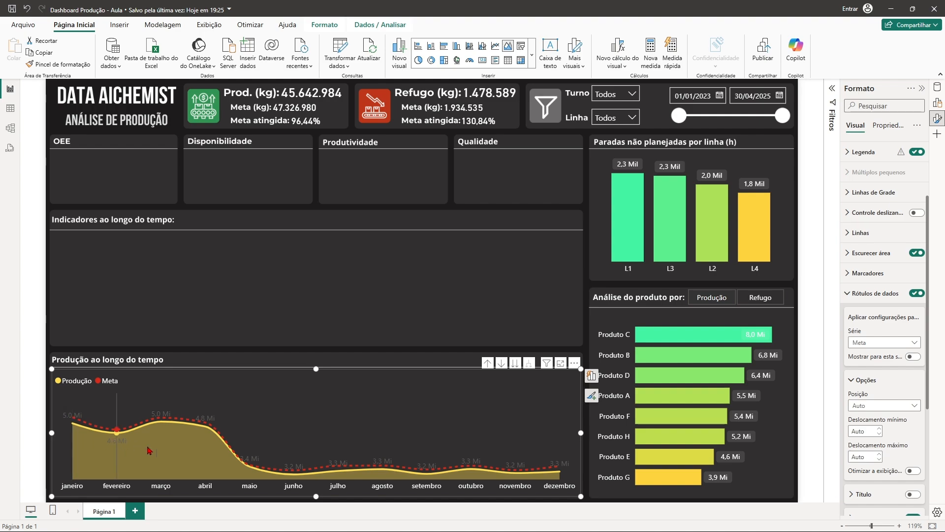
# - Set the data label value colour of the Produção series to white in the Produção ao longo do tempo area chart
pyautogui.click(876, 343)
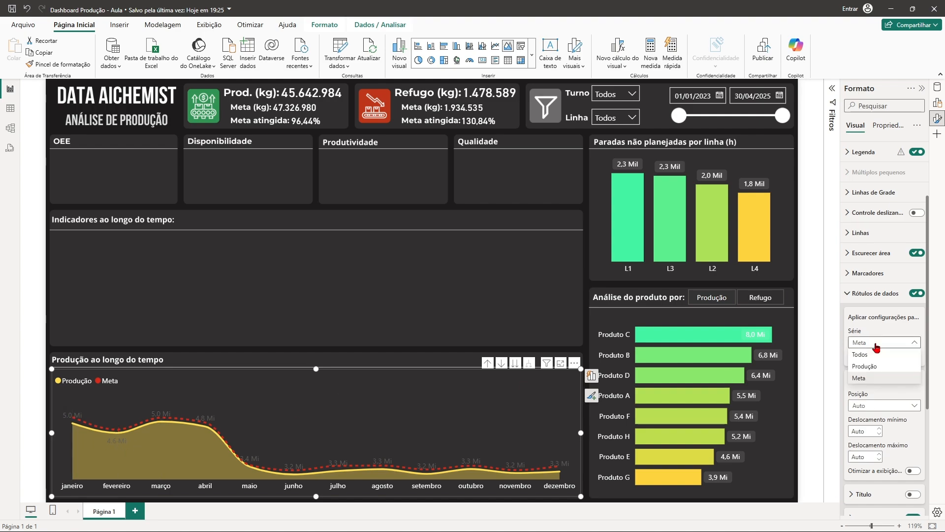
pyautogui.click(880, 367)
pyautogui.scroll(-3, 859, 413)
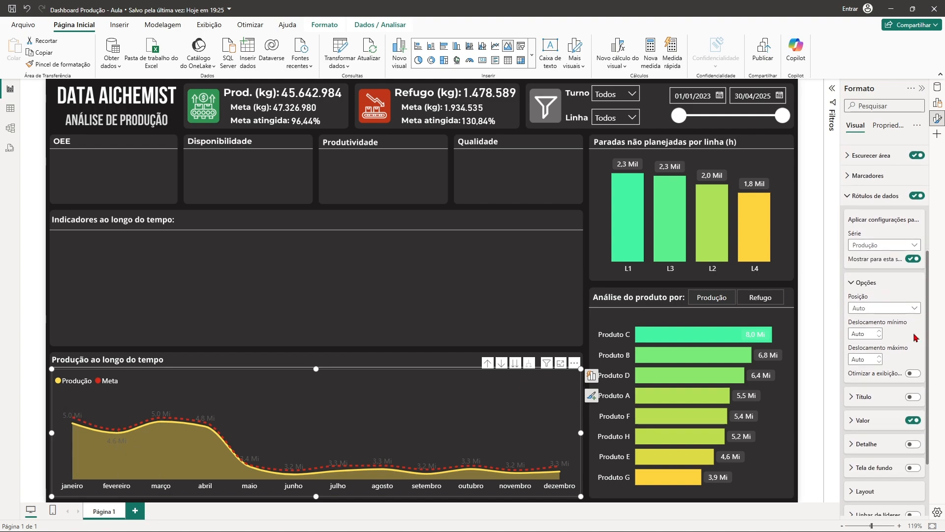
pyautogui.click(856, 421)
pyautogui.scroll(-1, 868, 426)
pyautogui.scroll(-3, 868, 426)
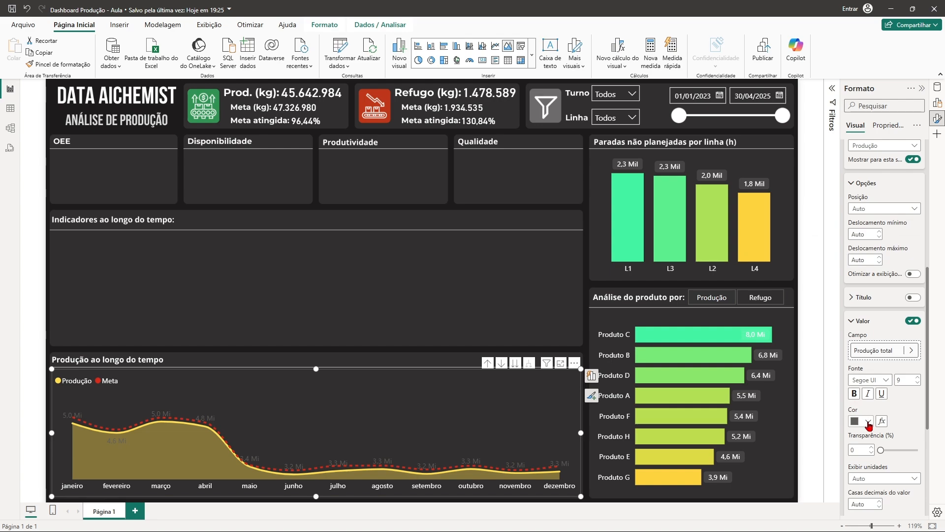
pyautogui.click(868, 425)
pyautogui.click(826, 384)
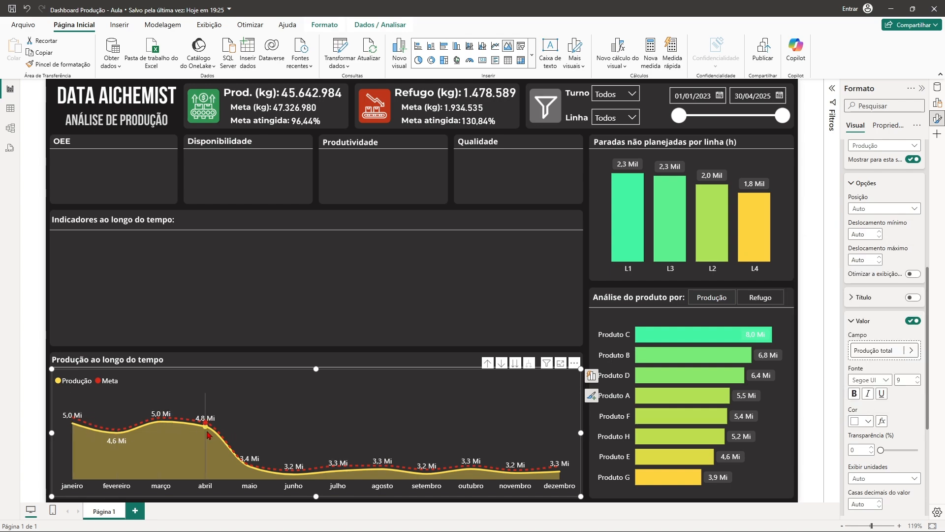
pyautogui.click(585, 354)
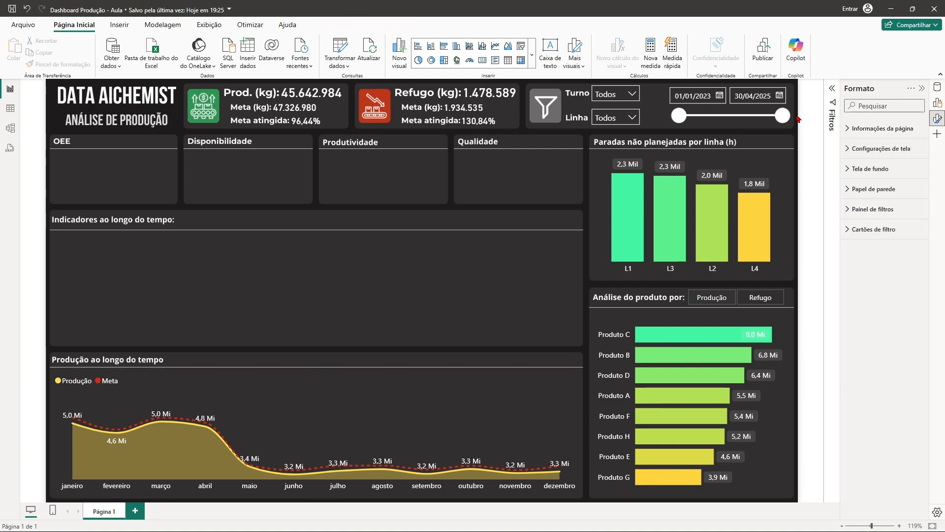
# - Set the end date of the date range slicer to 30/12/2024 and deselect the slicer
pyautogui.moveTo(775, 120); pyautogui.dragTo(742, 116)
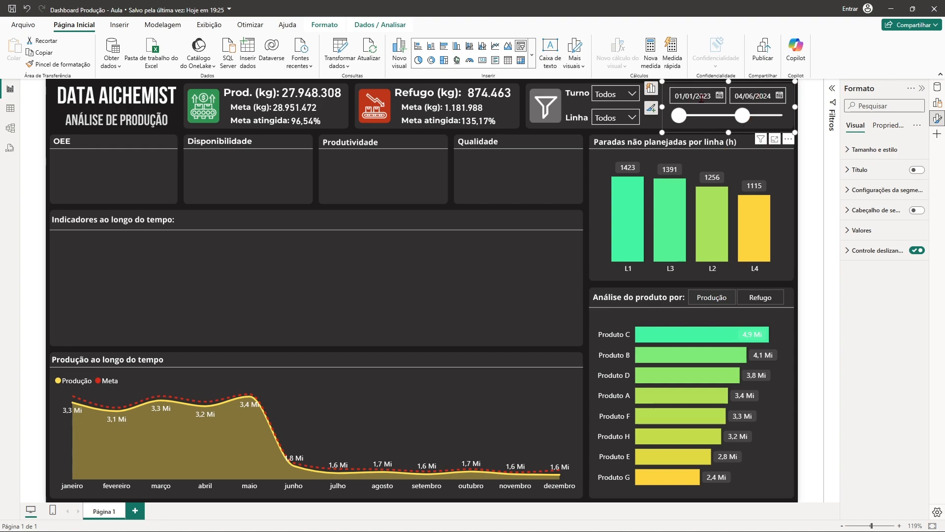
pyautogui.moveTo(745, 117); pyautogui.dragTo(765, 116)
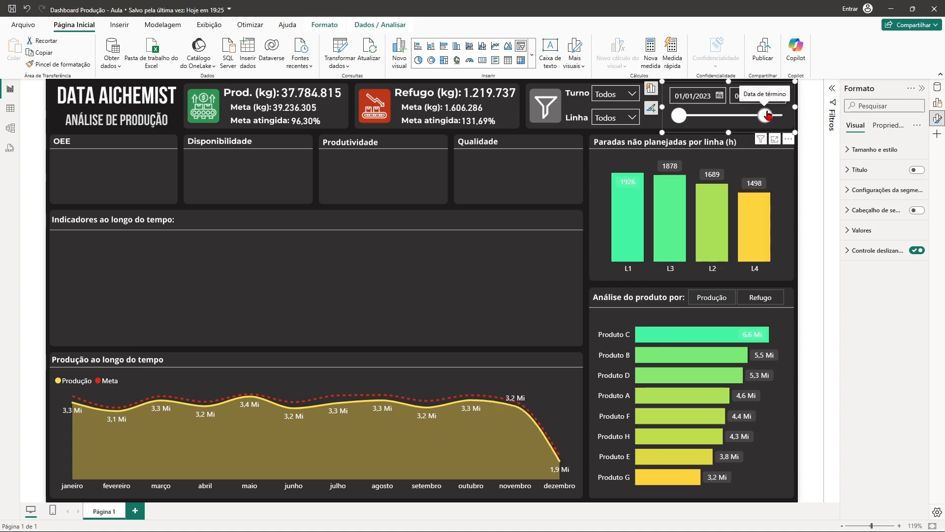
pyautogui.click(774, 117)
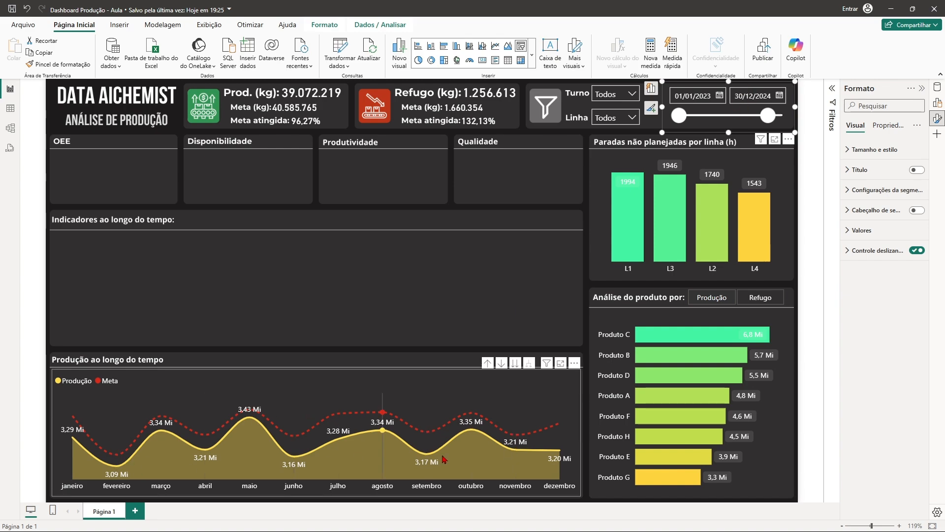
pyautogui.click(40, 345)
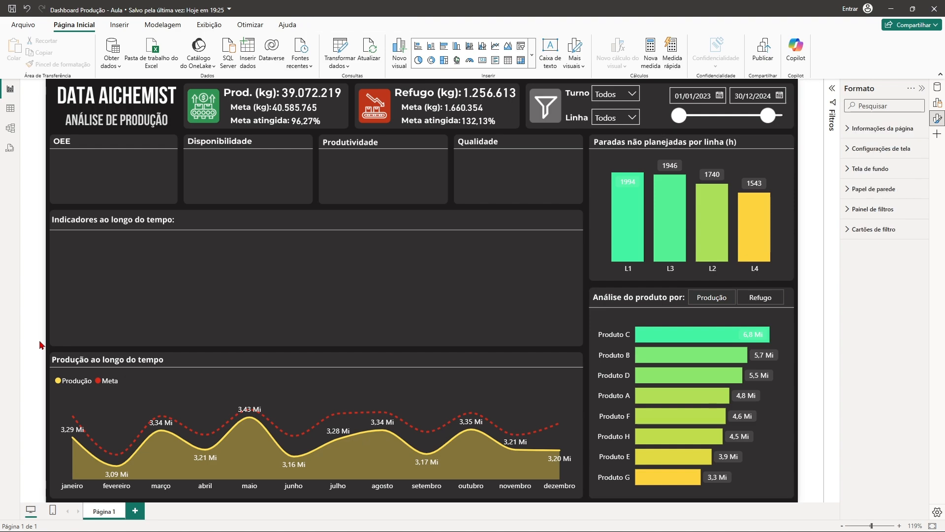